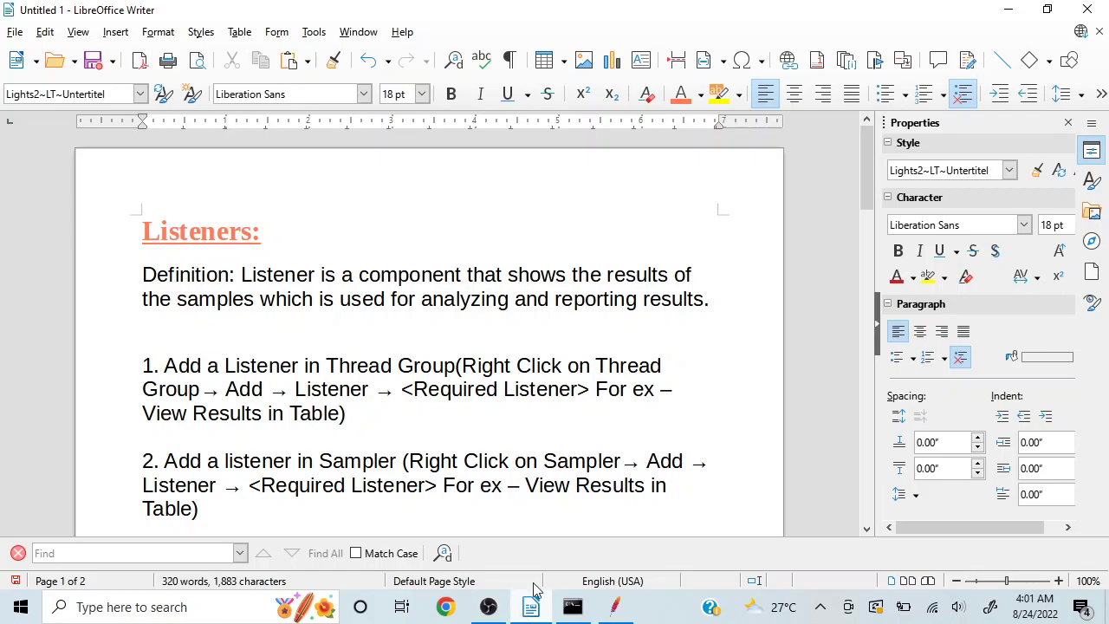
Switch to JMeter and look through the Home Page, Features Page and Demo Page requests, the Compare Assertion and the View Results Tree
left_click(1006, 8)
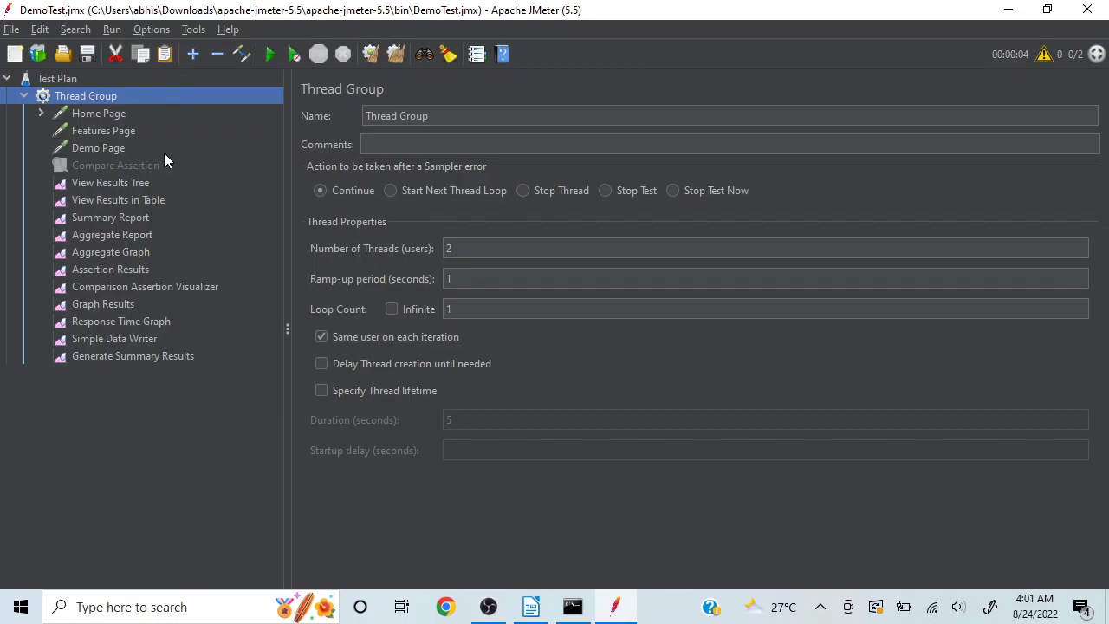
left_click(96, 114)
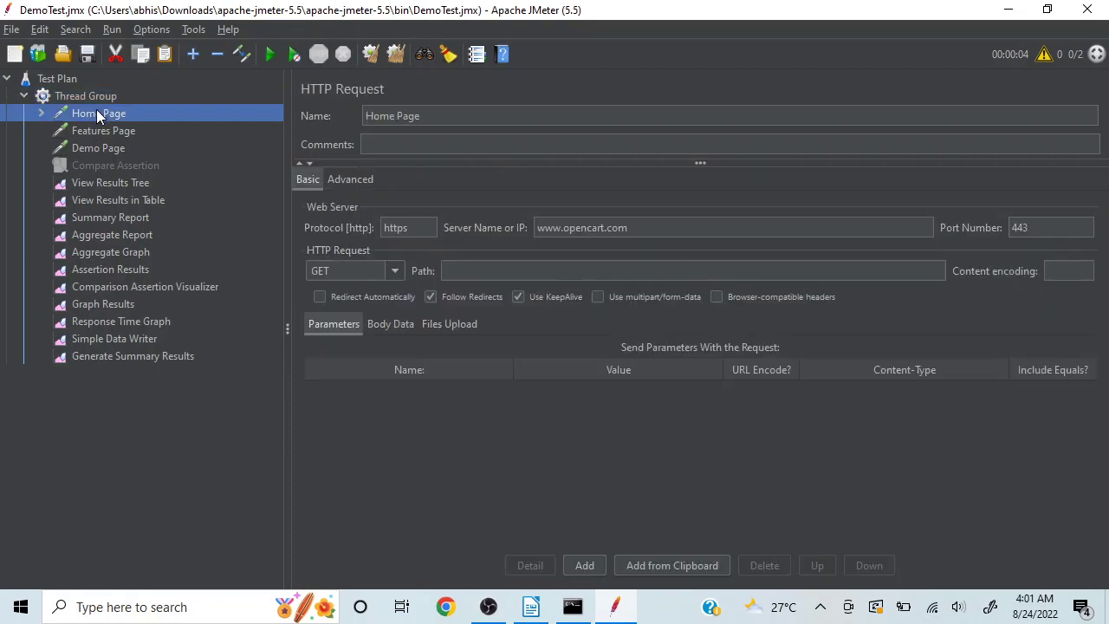
key("Down")
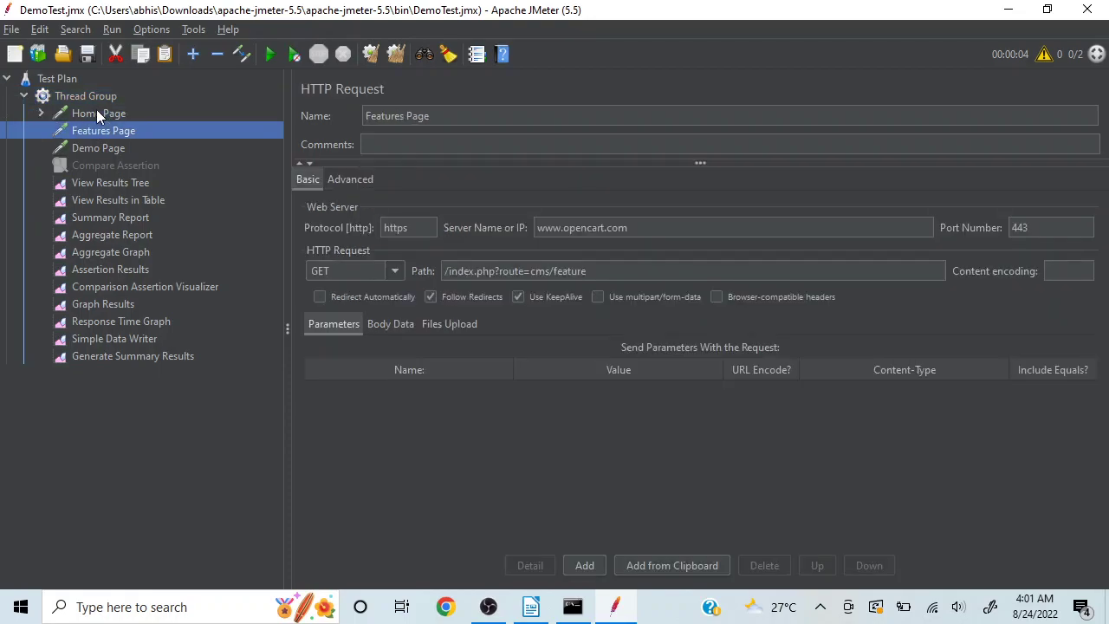
key("Down")
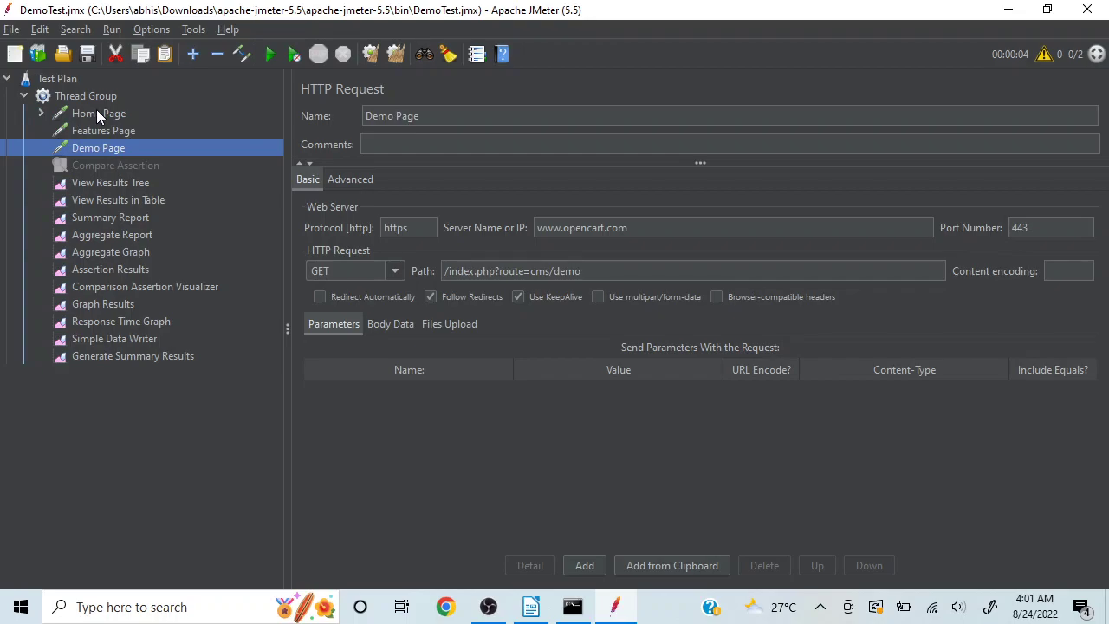
key("Down")
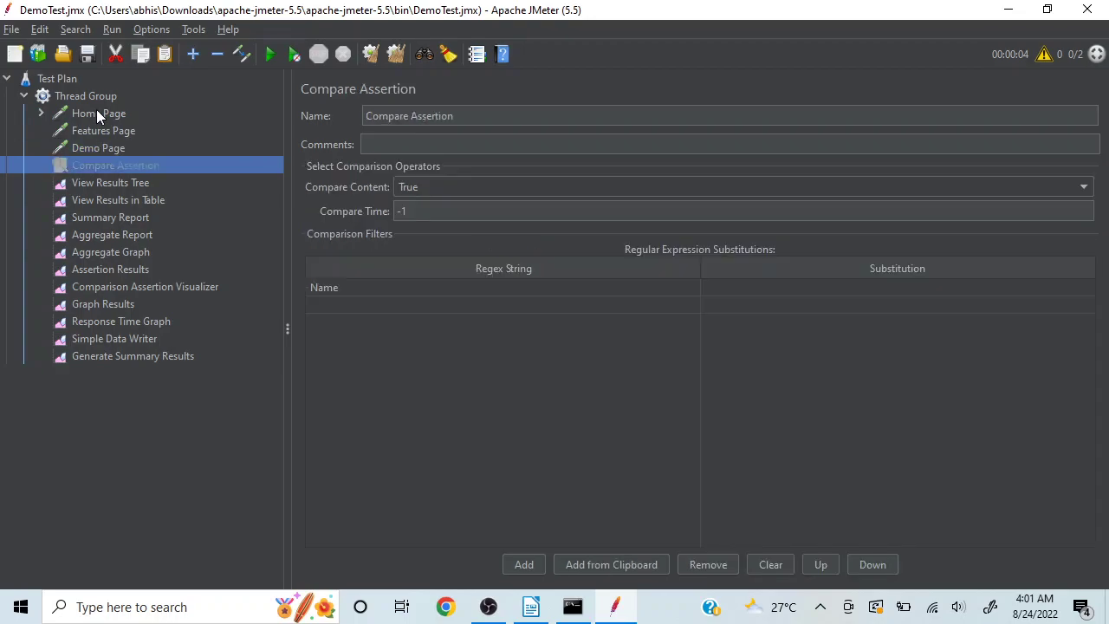
key("Down")
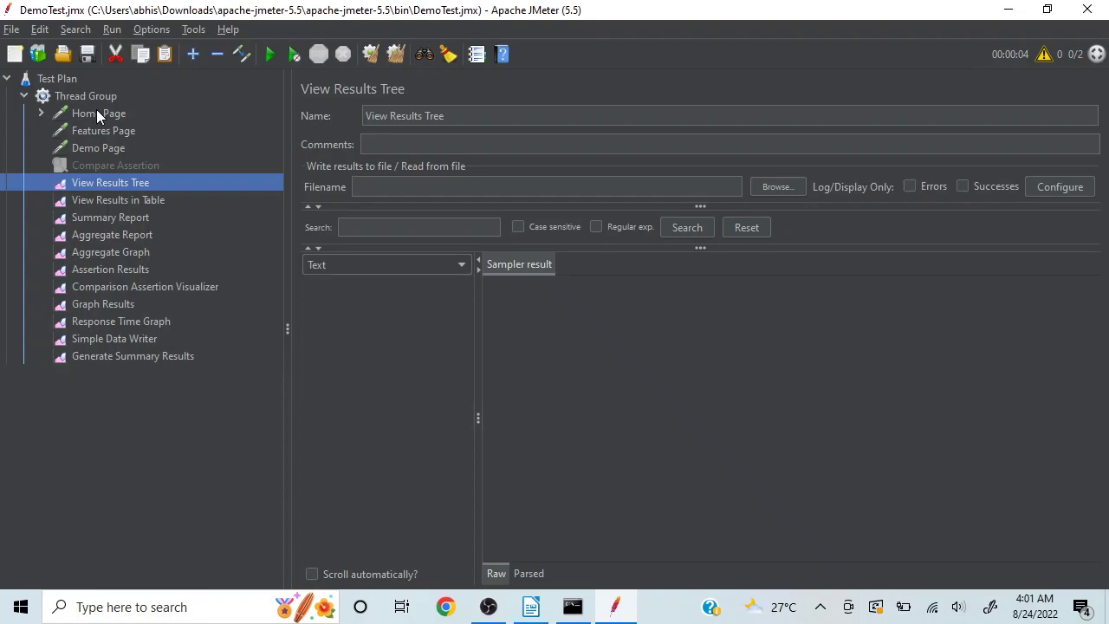
Consult the listener notes in LibreOffice Writer and view the listener types that can be added to the Thread Group in JMeter
left_click(545, 618)
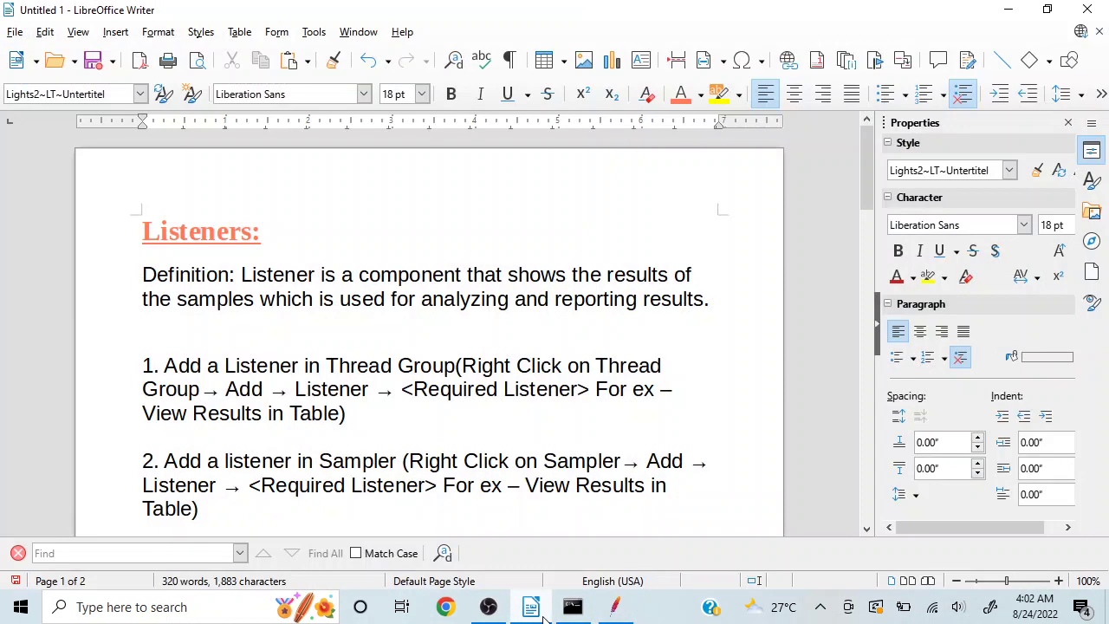
left_click(544, 619)
left_click(544, 619)
left_click(545, 617)
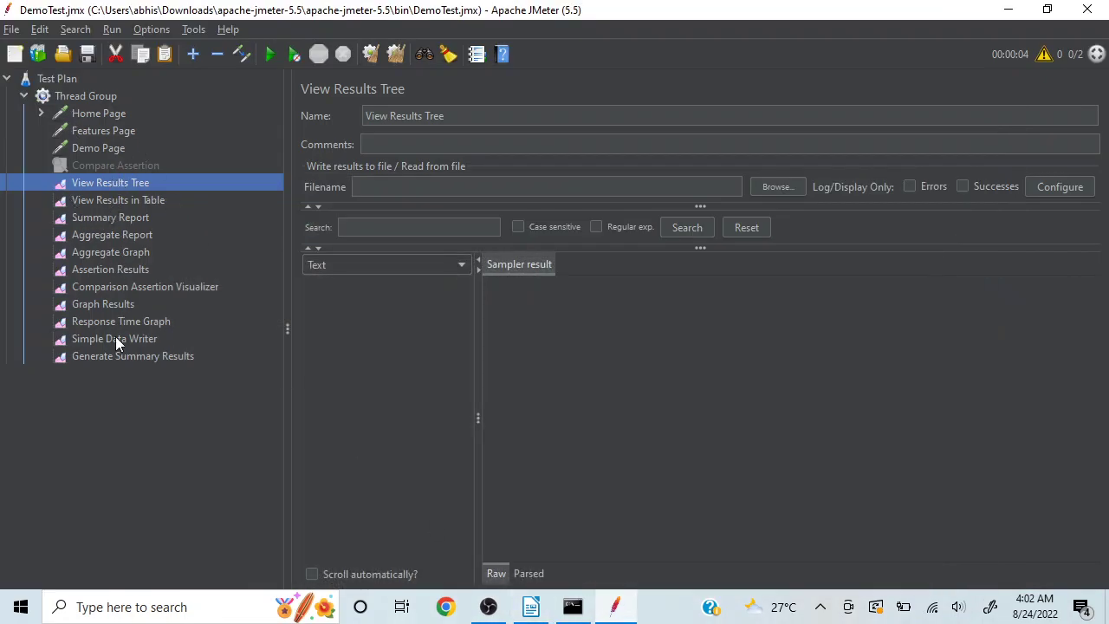
left_click(83, 96)
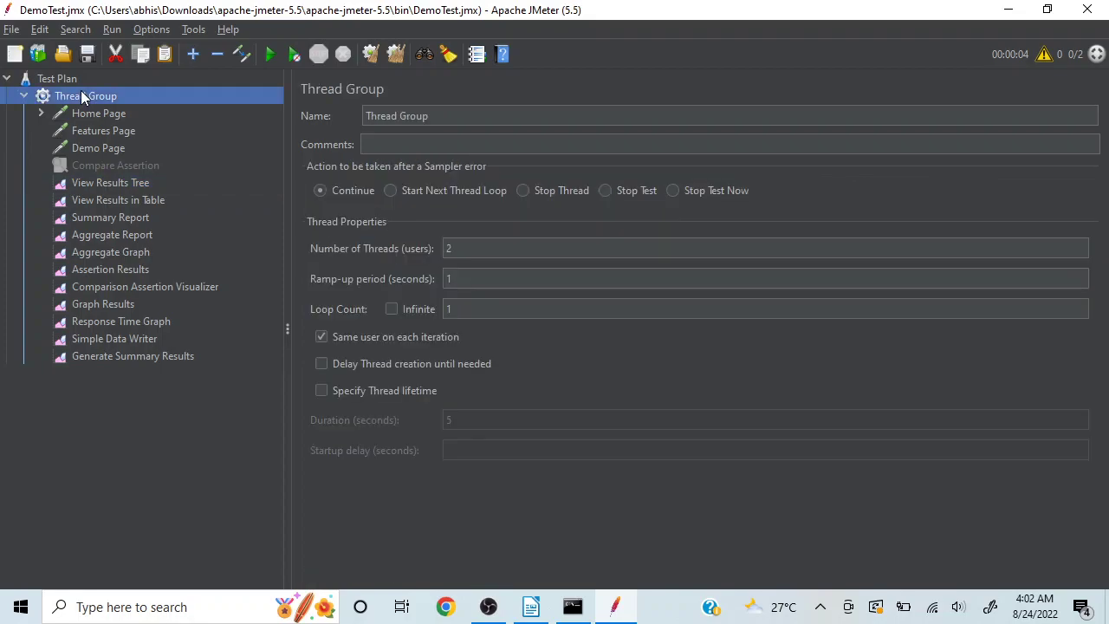
right_click(81, 90)
mouse_move(222, 91)
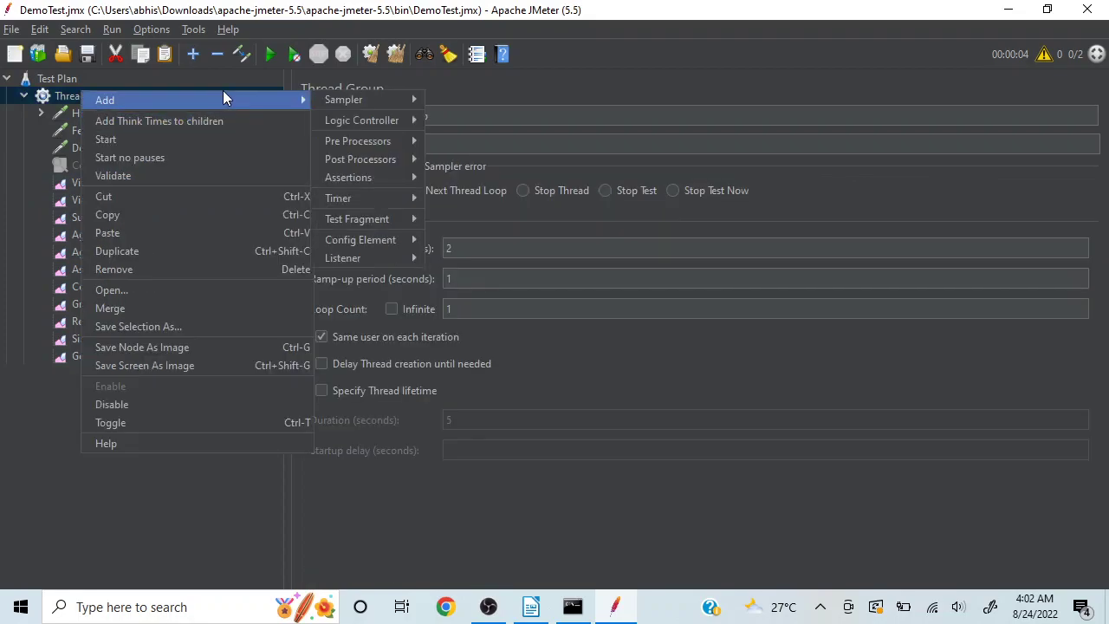
mouse_move(348, 262)
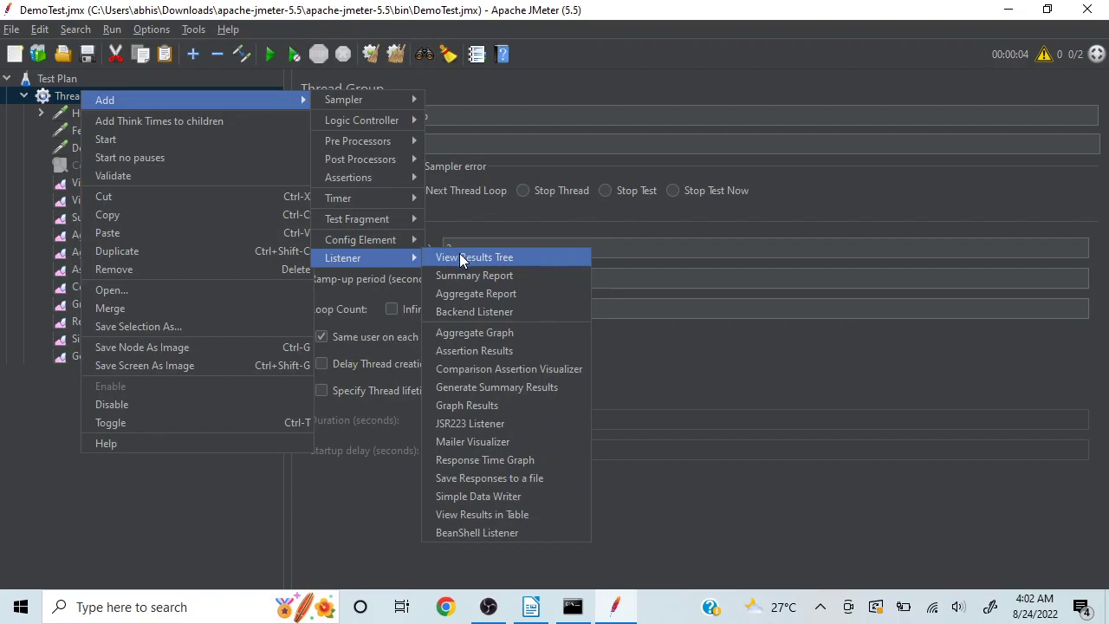
left_click(70, 522)
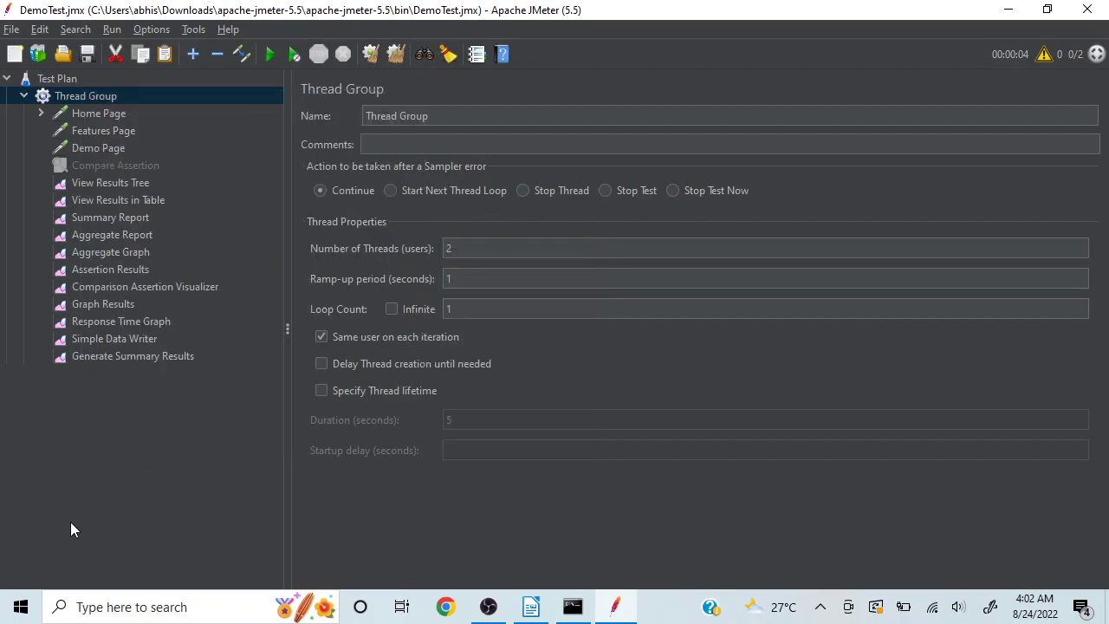
Add a Summary Report listener to the Home Page sampler
left_click(118, 183)
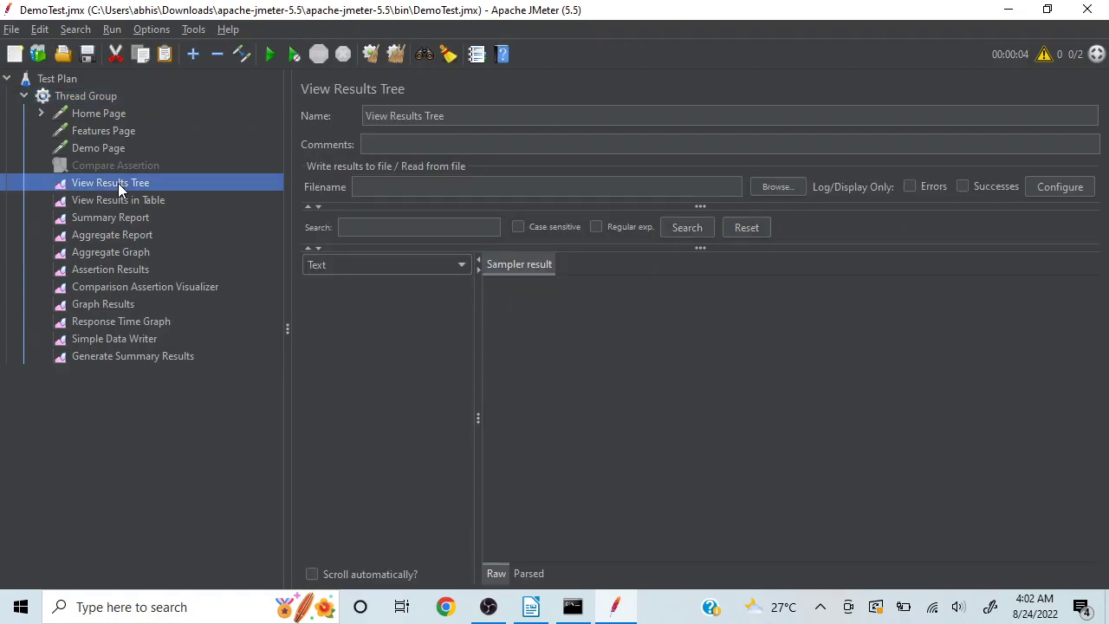
left_click(99, 115)
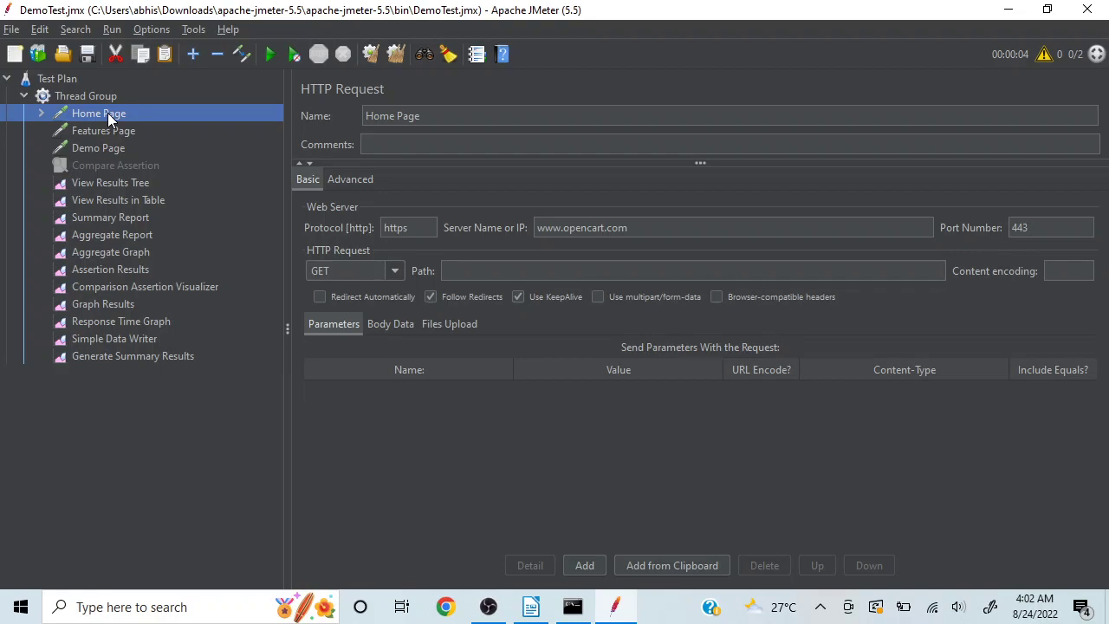
right_click(107, 112)
mouse_move(219, 119)
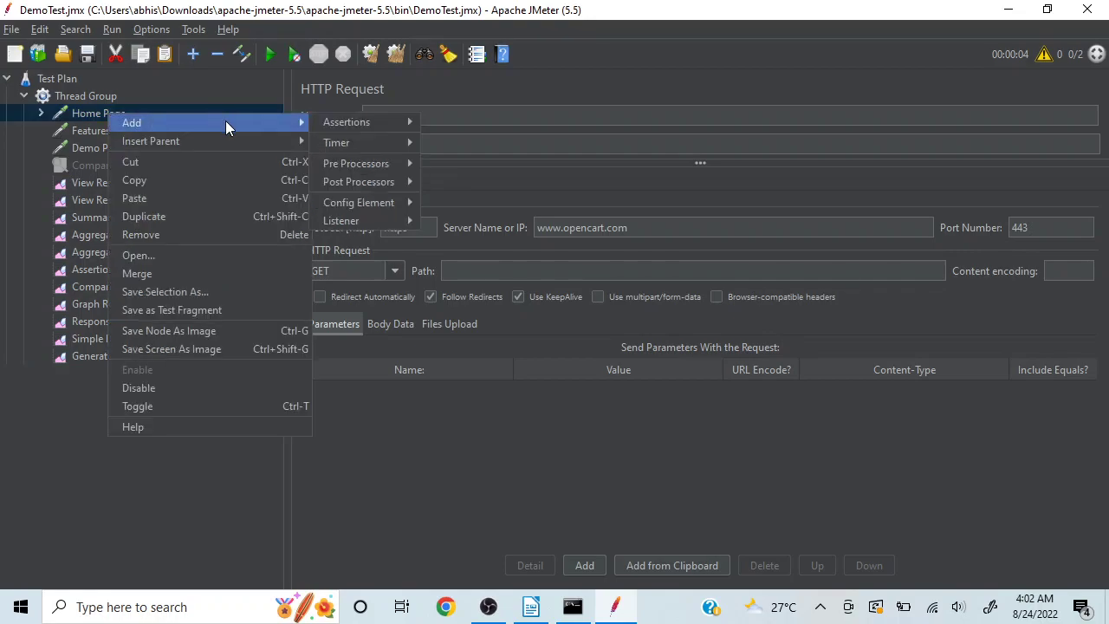
mouse_move(360, 227)
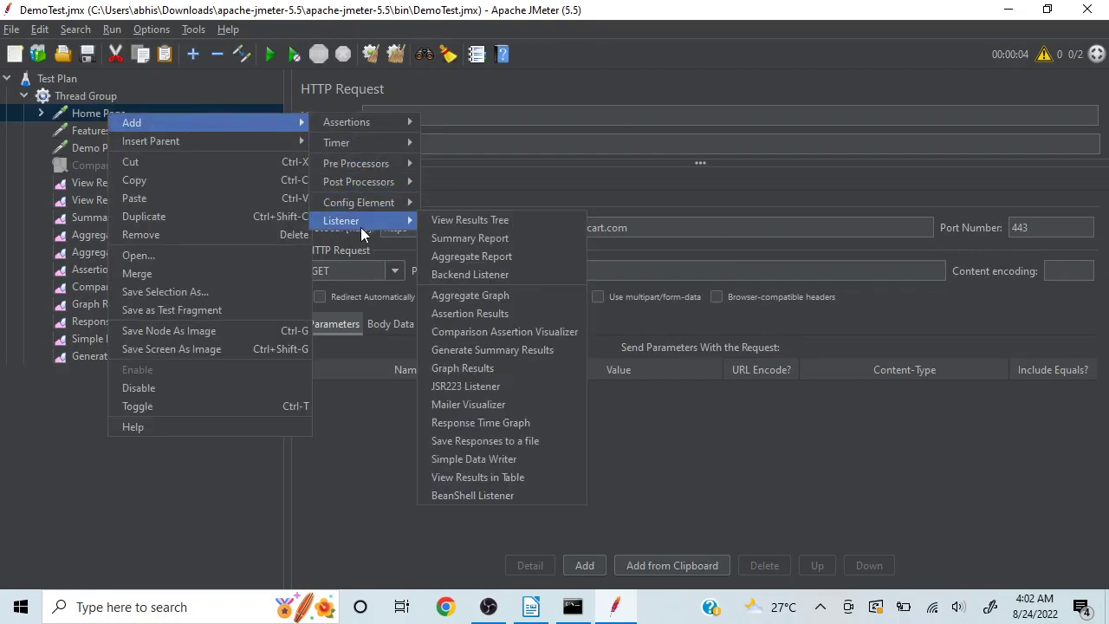
left_click(481, 238)
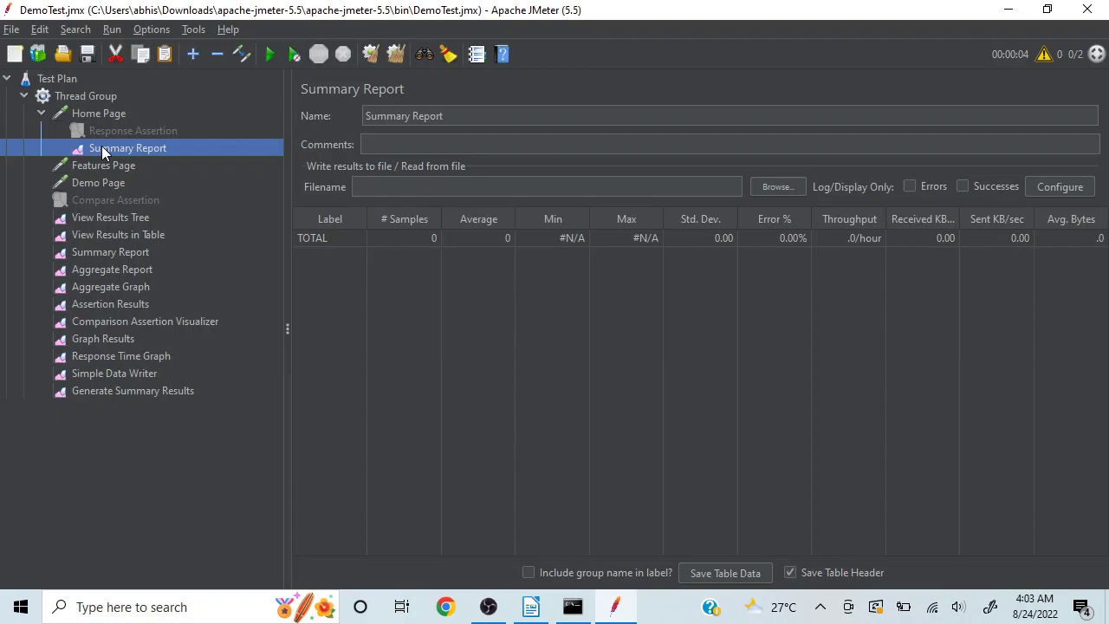
Switch to LibreOffice Writer and read the types of listeners listed in the notes
left_click(530, 606)
key("Down")
key("Down")
key("Down")
key("Down")
key("Down")
key("Down")
key("Down")
key("Down")
key("Down")
key("Down")
key("Down")
key("Down")
key("Down")
key("Down")
key("Down")
key("Down")
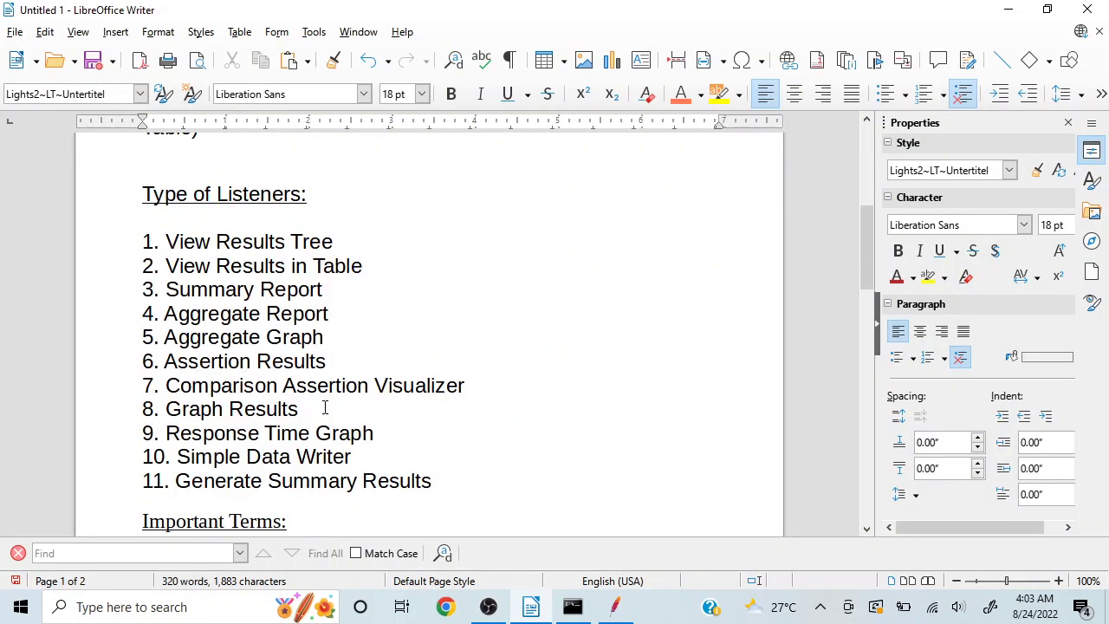
Return to JMeter, collapse the Home Page sampler and review the Thread Group's thread properties
left_click(1010, 10)
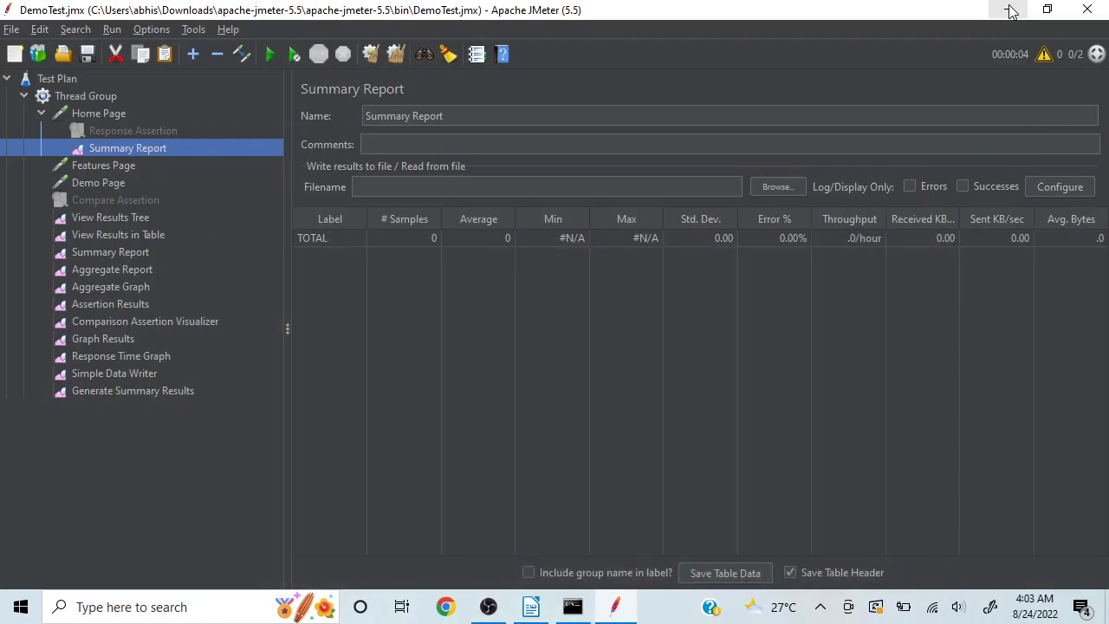
left_click(40, 113)
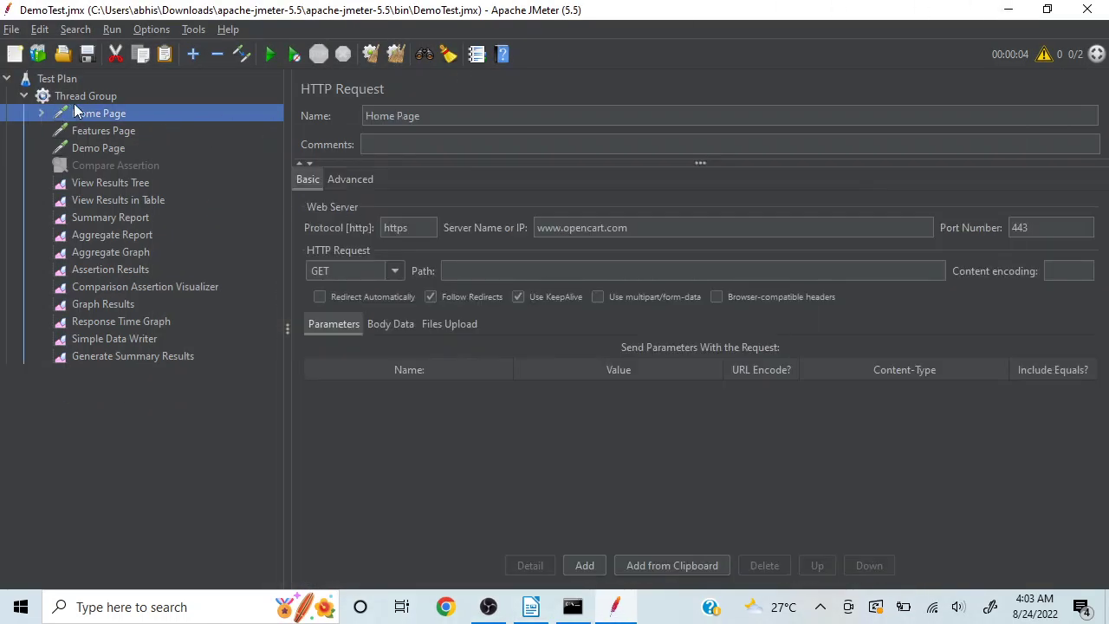
left_click(84, 99)
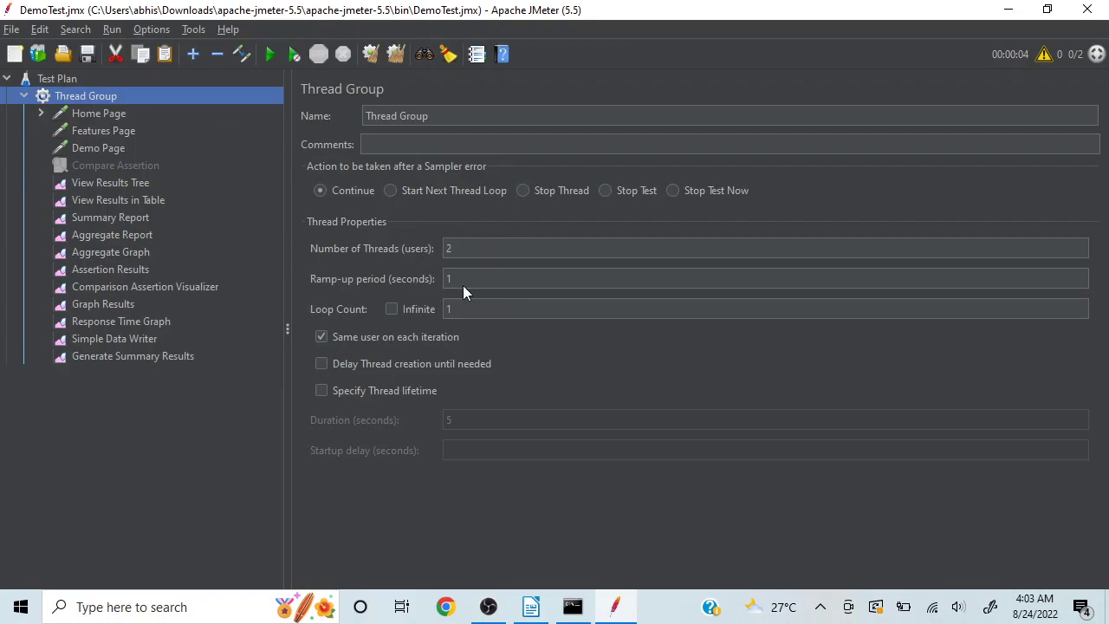
Review the View Results Tree's sample result save options, including Save As XML, and its available result display formats
left_click(122, 185)
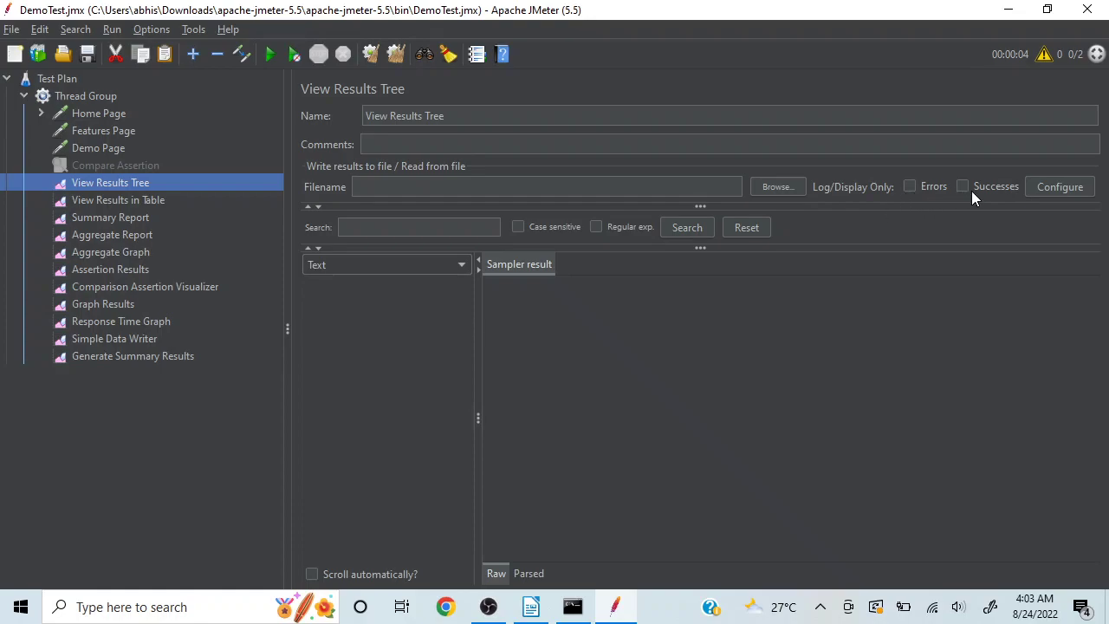
left_click(1052, 190)
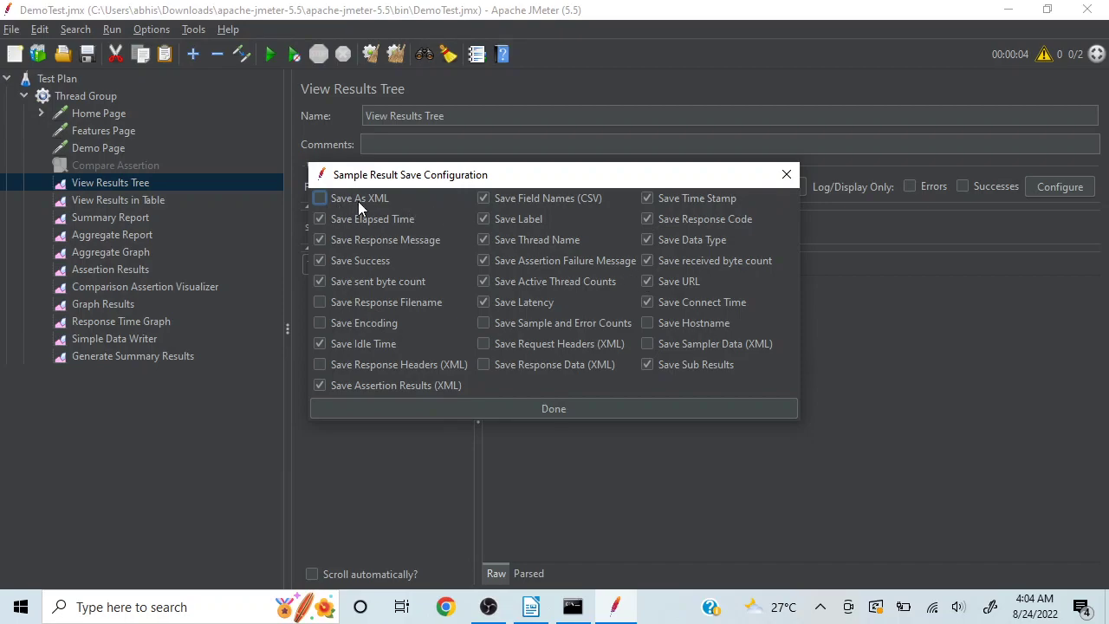
left_click(320, 201)
left_click(321, 200)
left_click(509, 412)
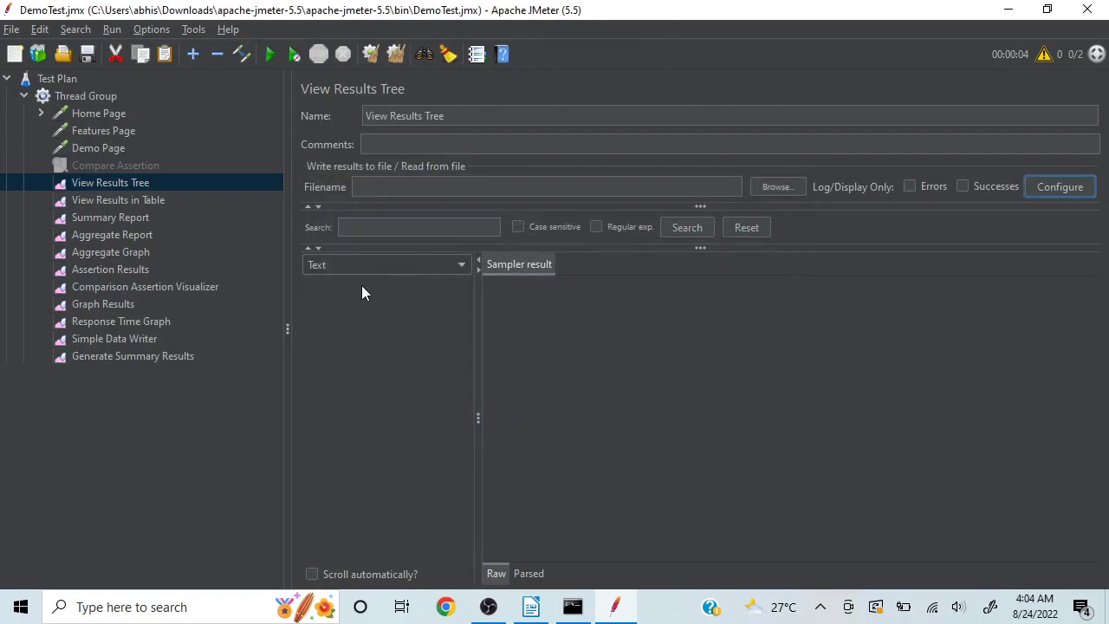
left_click(465, 270)
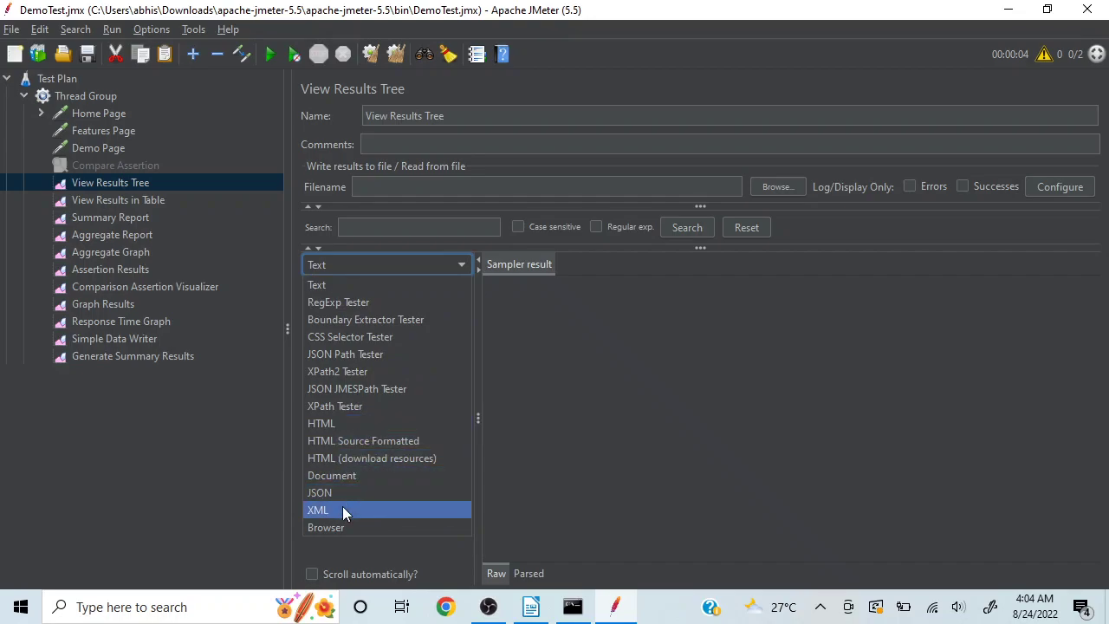
left_click(539, 374)
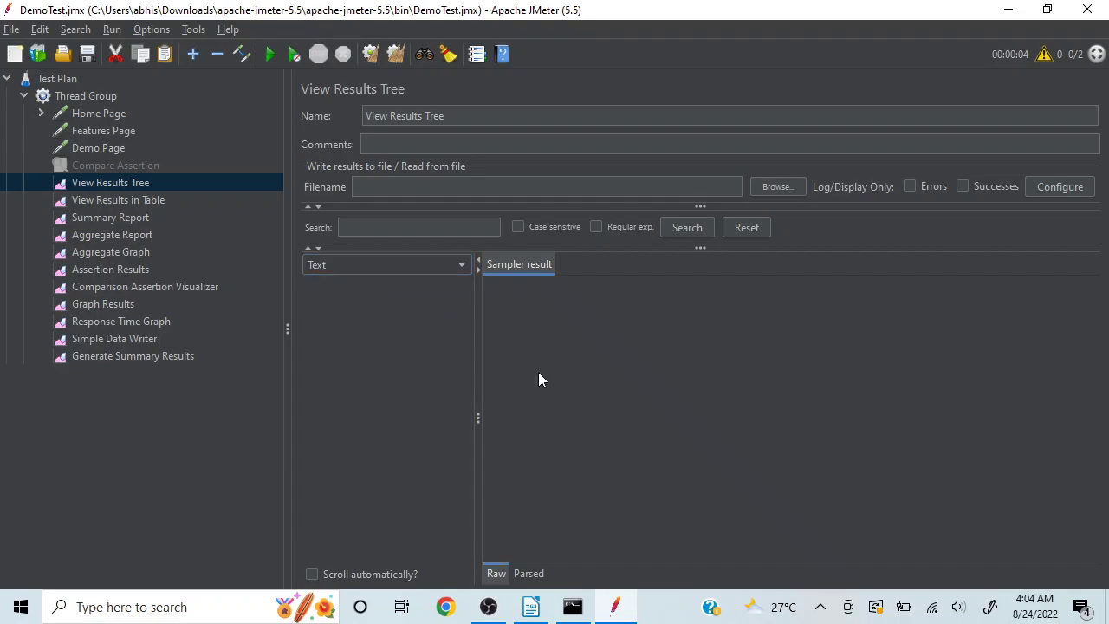
Review the Home Page, Features Page and Demo Page requests, and run the test with the View Results Tree open
left_click(104, 113)
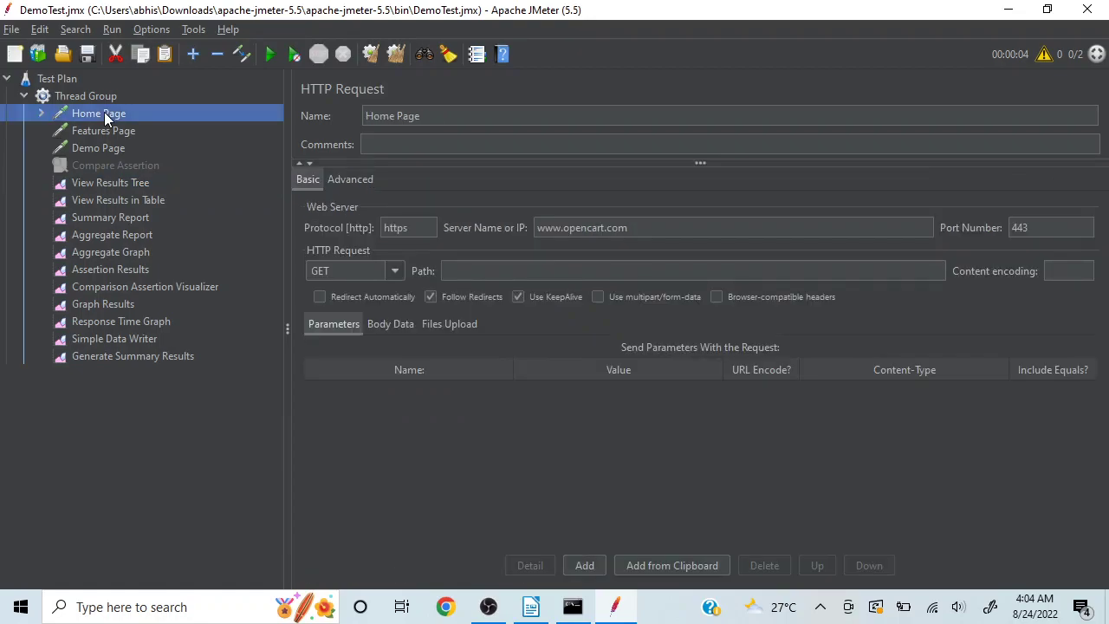
left_click(96, 131)
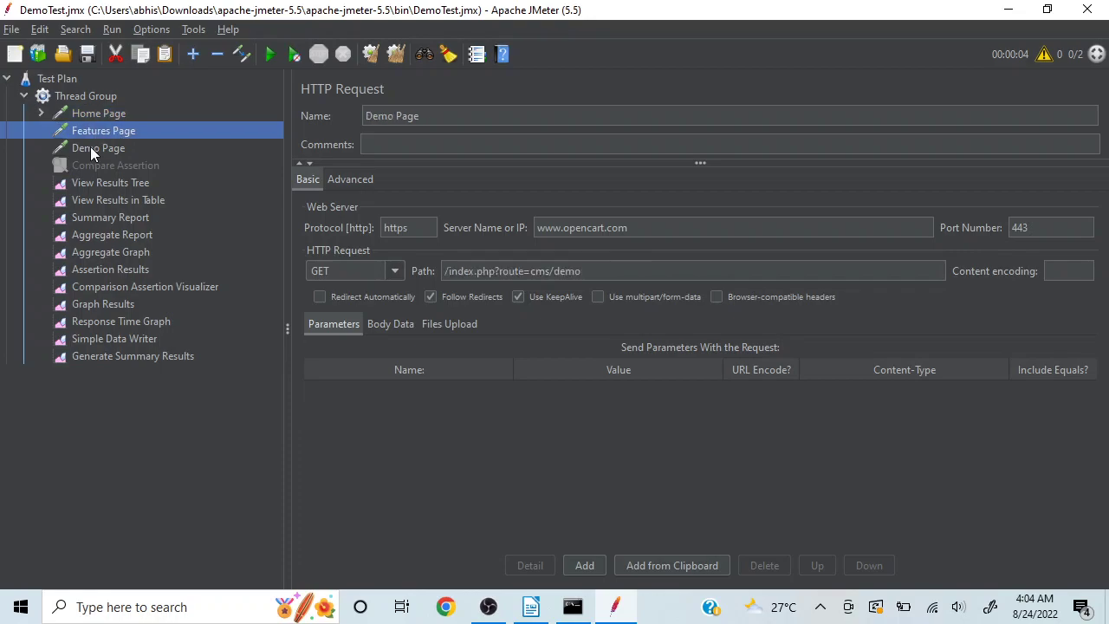
left_click(91, 146)
left_click(97, 184)
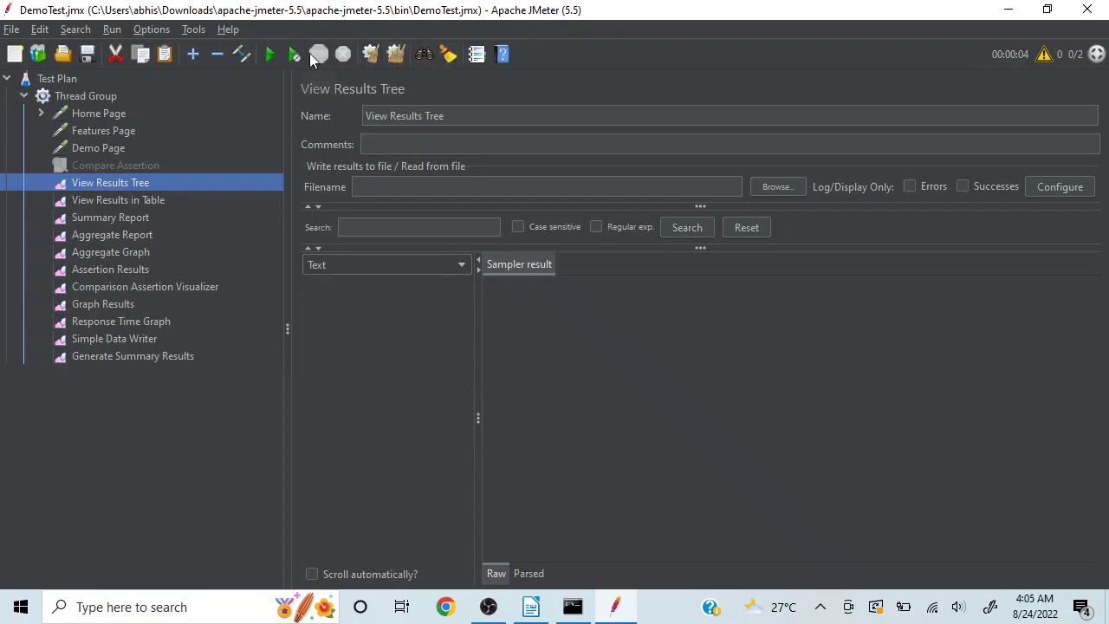
left_click(269, 55)
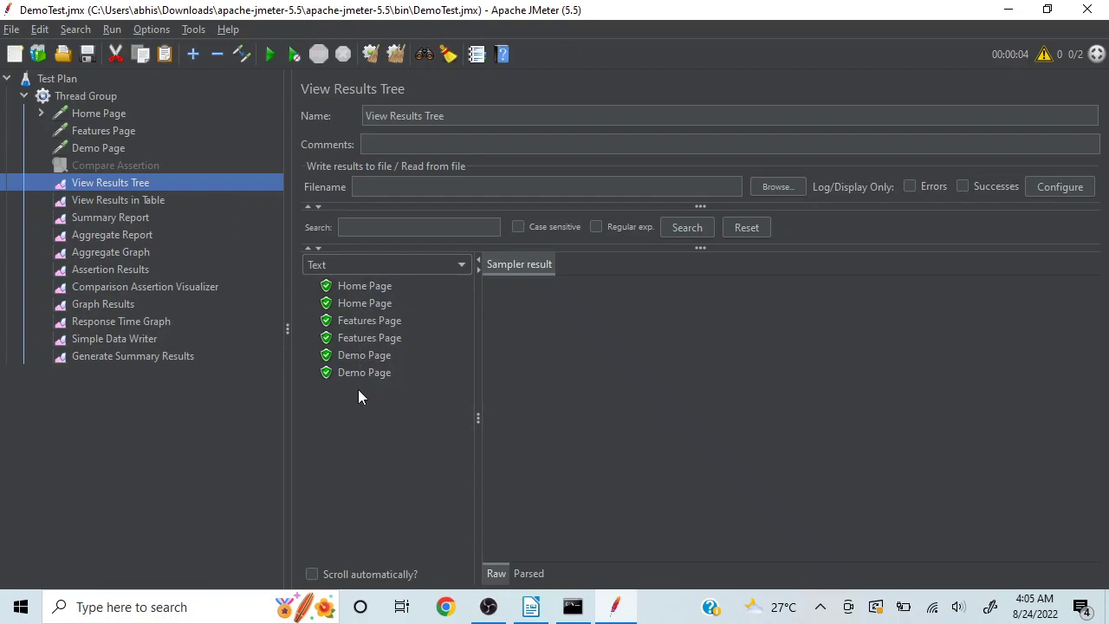
Examine the sampler results of the Home Page, Features Page and Demo Page samples in the View Results Tree
left_click(370, 288)
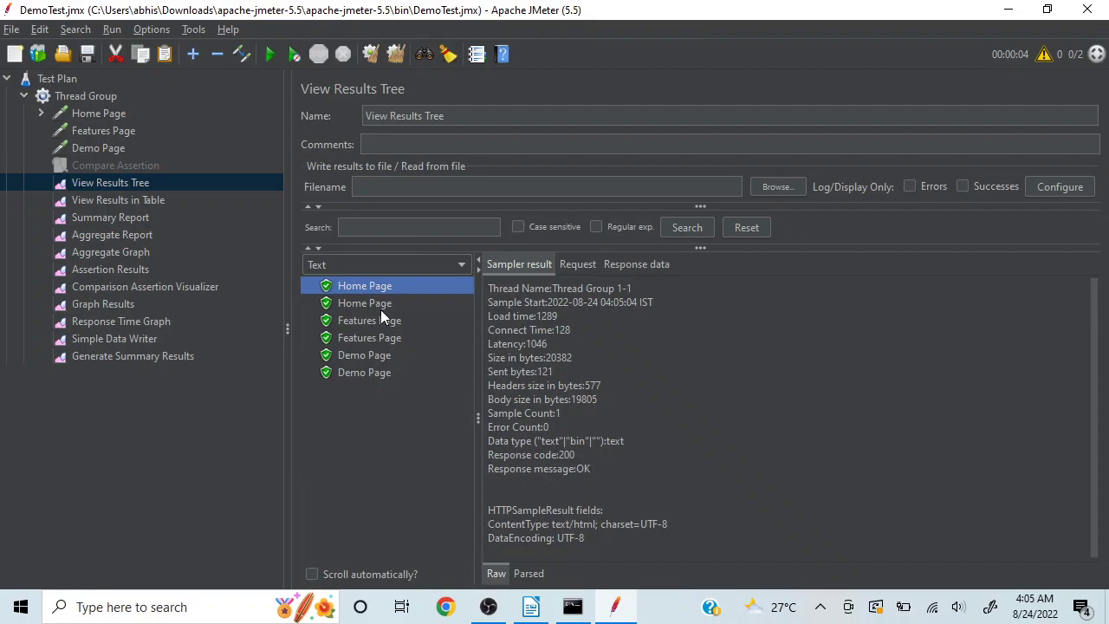
left_click(375, 322)
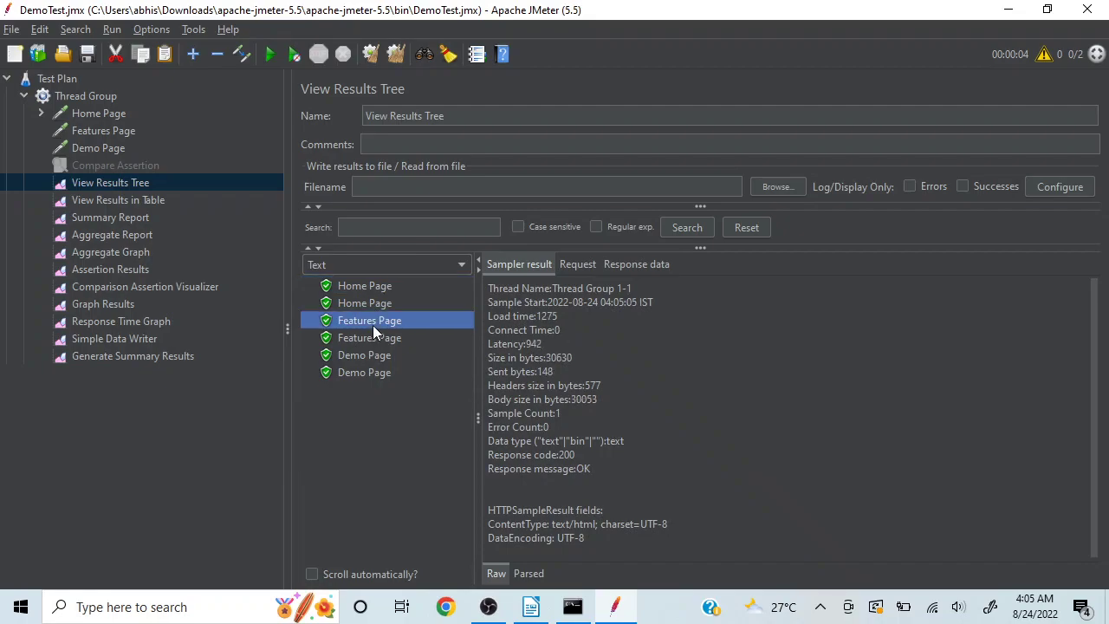
left_click(366, 352)
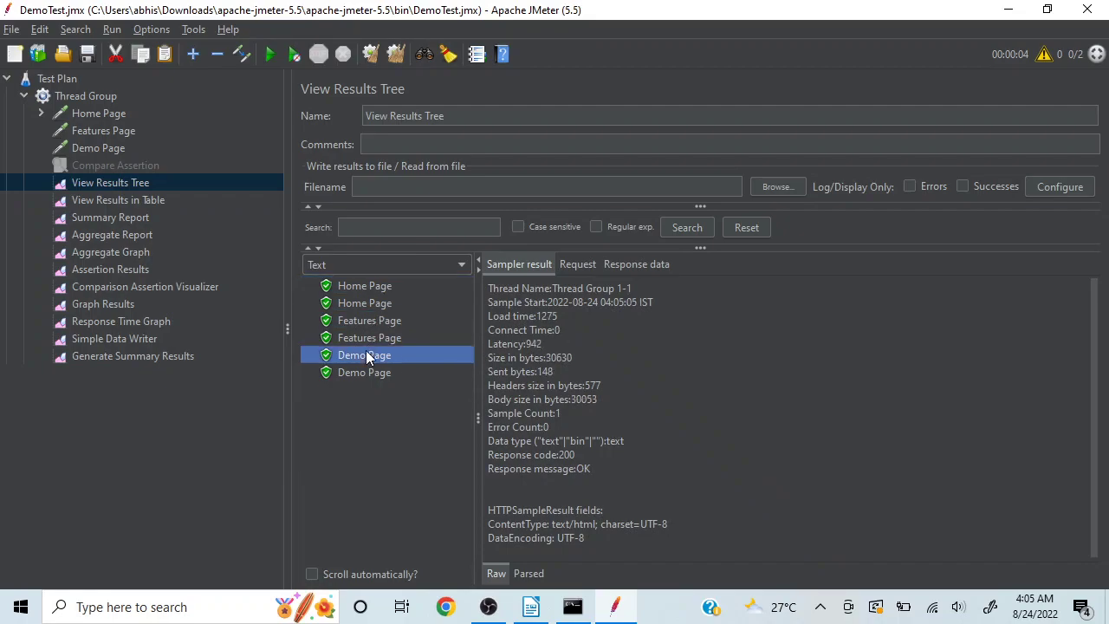
left_click(365, 286)
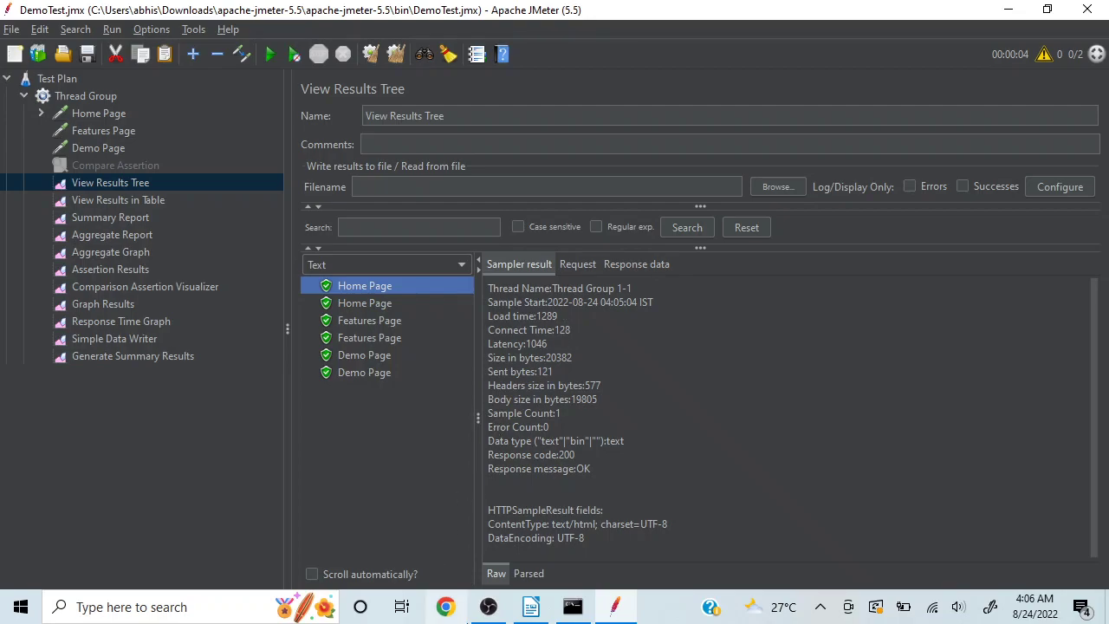
Switch to the LibreOffice Writer notes, read the Connect Time definition under Important Terms and return to JMeter
left_click(534, 607)
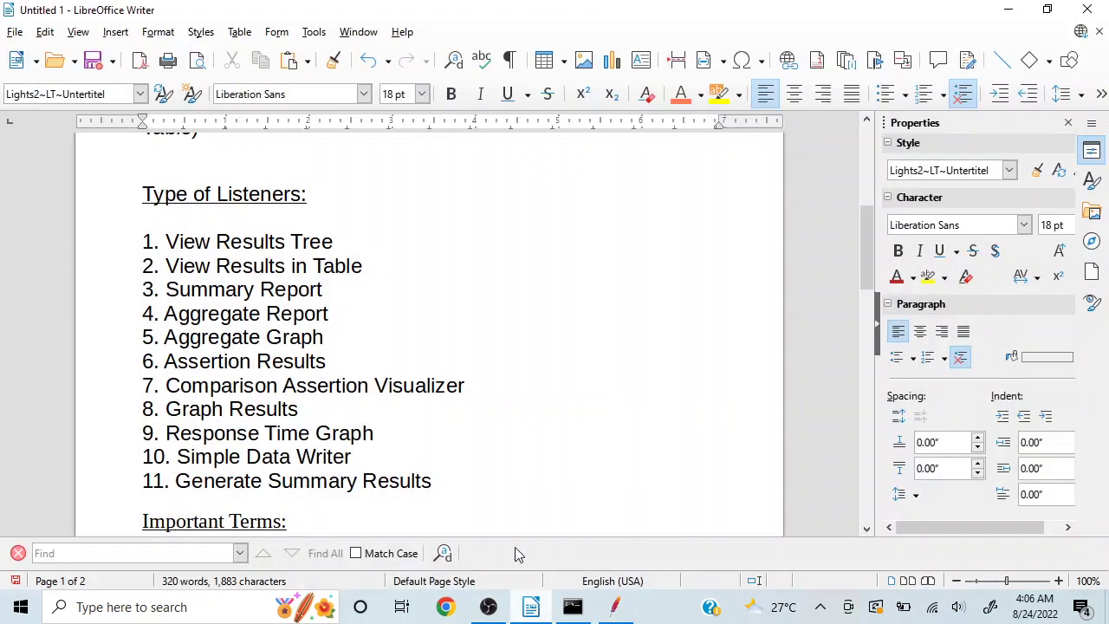
left_click(446, 348)
key("Down")
key("Down")
key("Down")
key("Down")
key("Down")
key("Down")
key("Down")
key("Down")
key("Down")
key("Down")
key("Down")
key("Down")
key("Down")
key("Down")
key("Down")
key("Down")
key("Down")
key("Down")
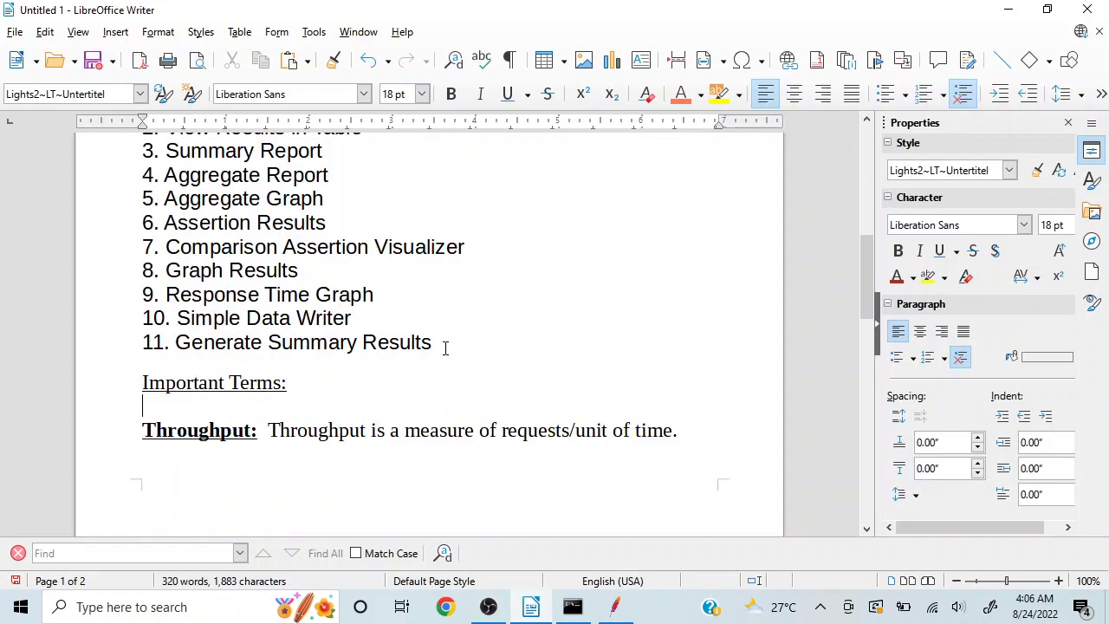
key("Down")
key("Down")
key("Down")
key("Down")
key("Down")
key("Down")
key("Down")
key("Down")
key("Down")
key("Down")
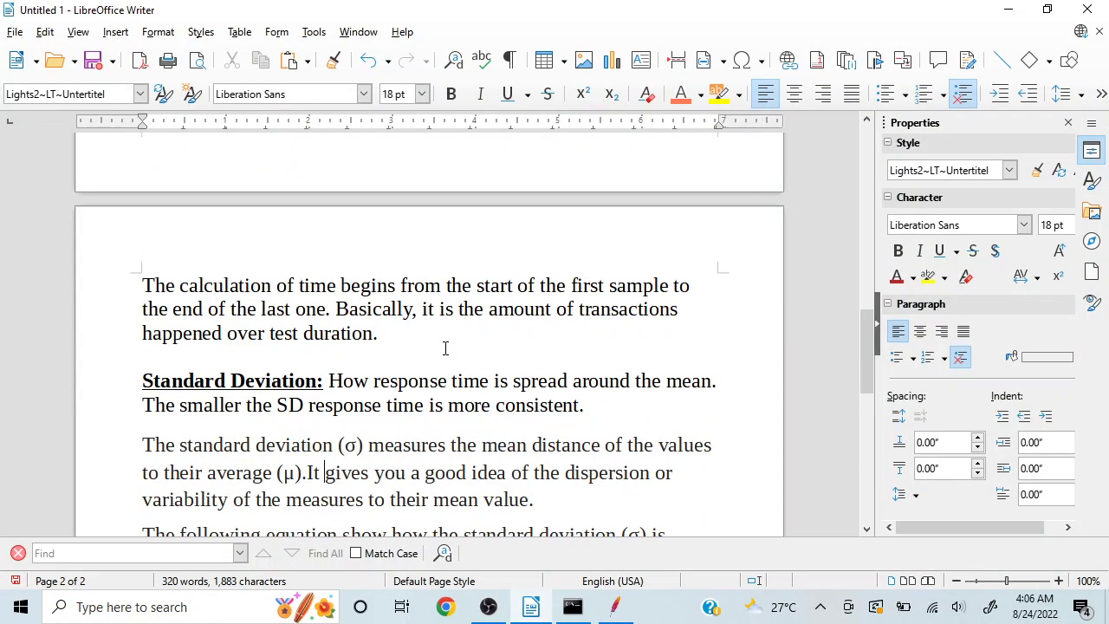
key("Up")
key("Up")
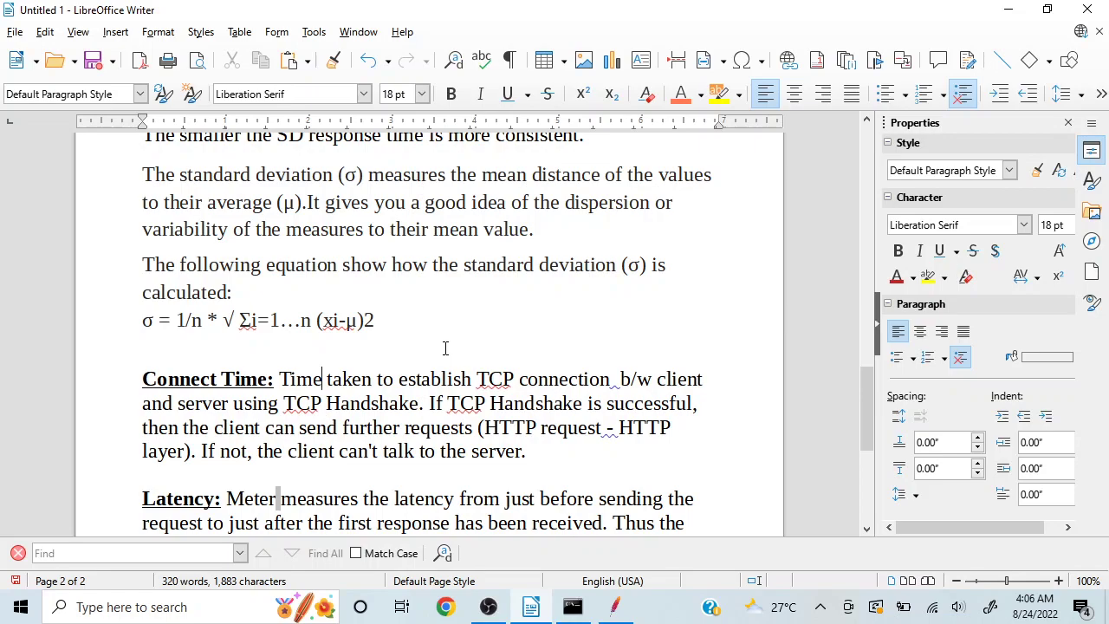
key("Left")
key("Left")
key("Left")
key("Left")
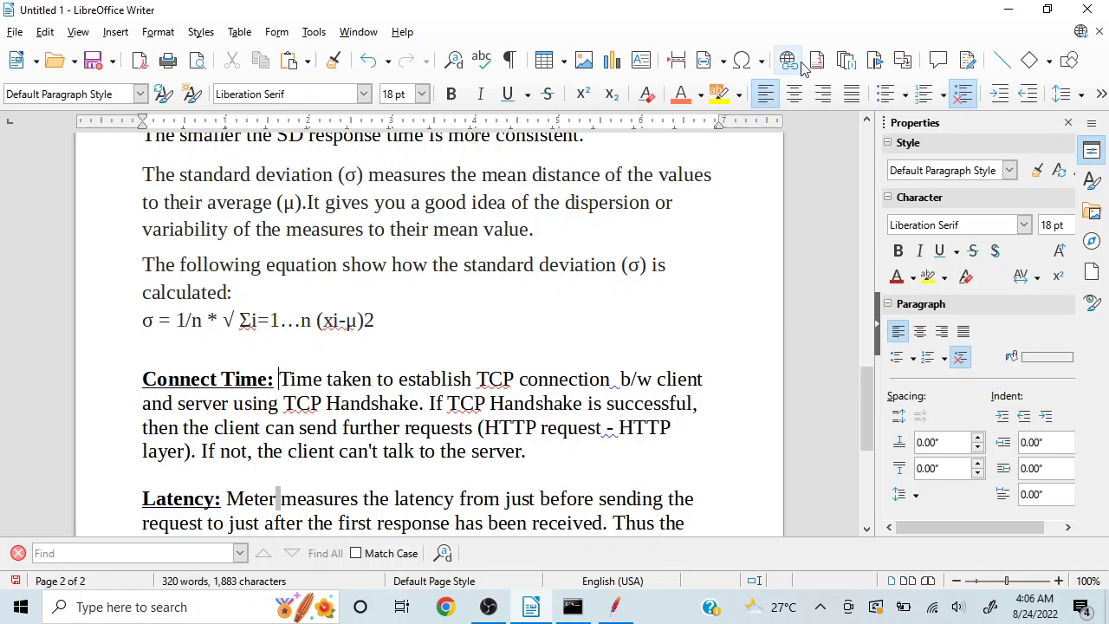
left_click(1012, 11)
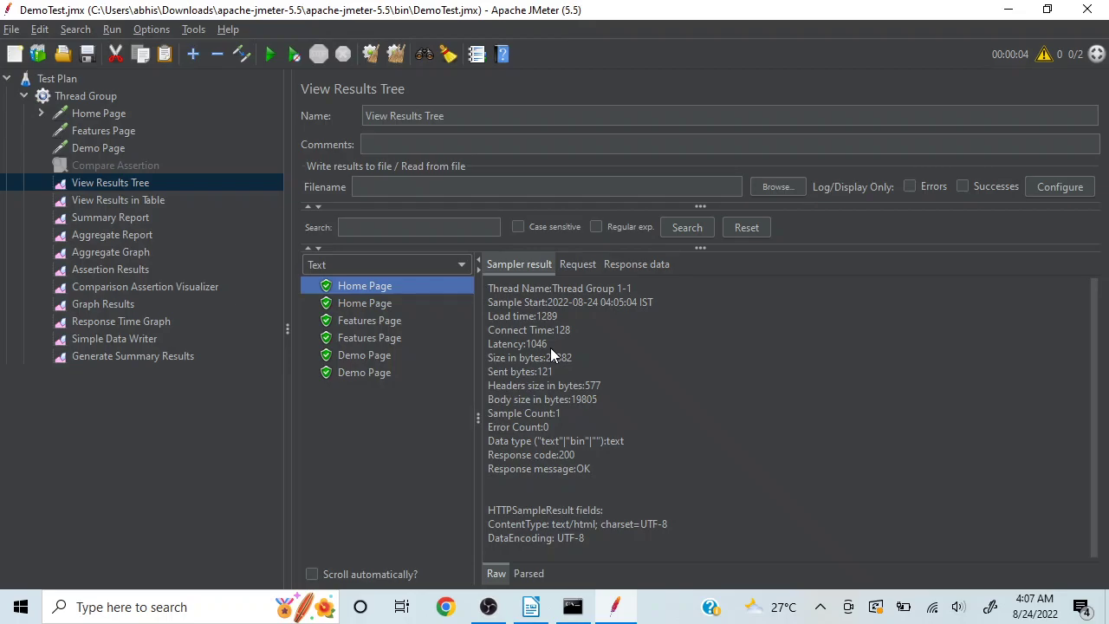
Go back to the LibreOffice Writer notes, read the Latency definition and return to JMeter
left_click(530, 607)
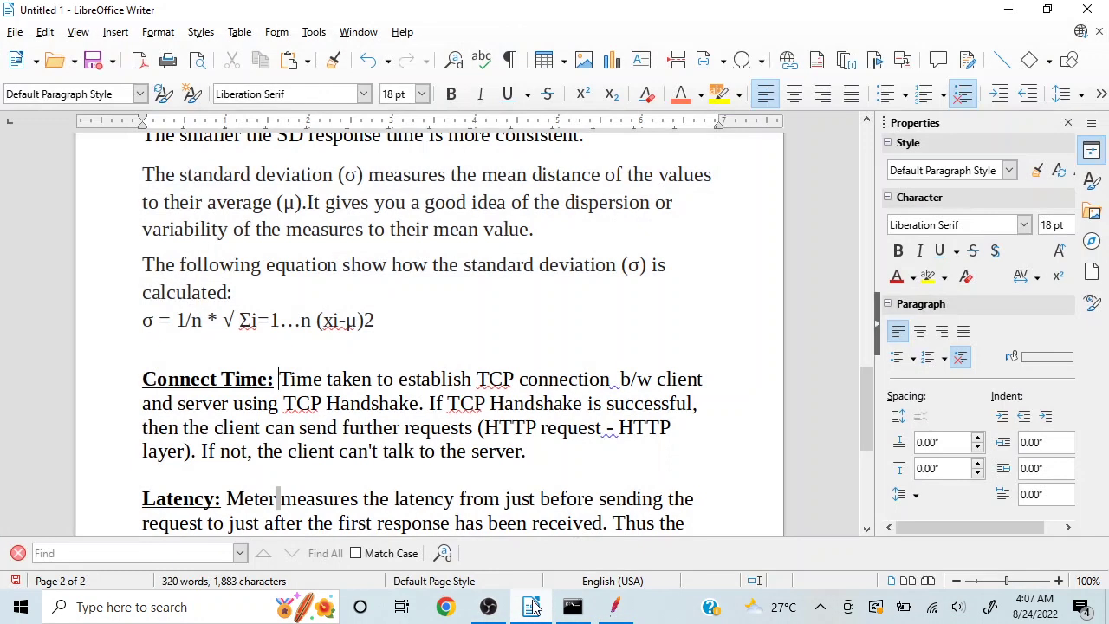
left_click(354, 468)
key("Down")
key("Down")
key("Down")
key("Down")
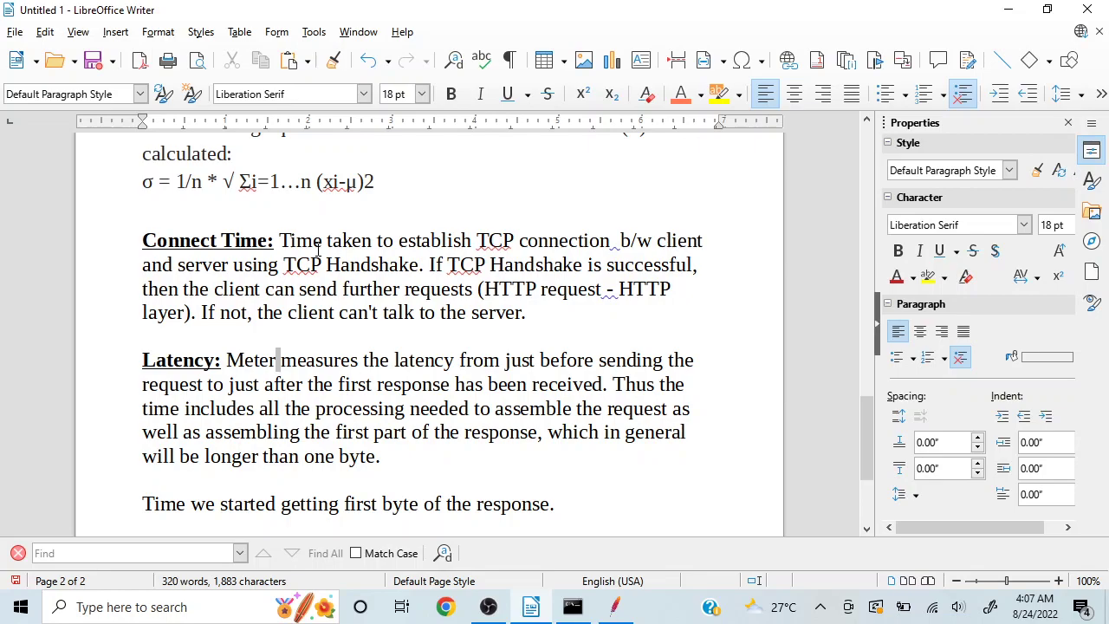
left_click(1016, 11)
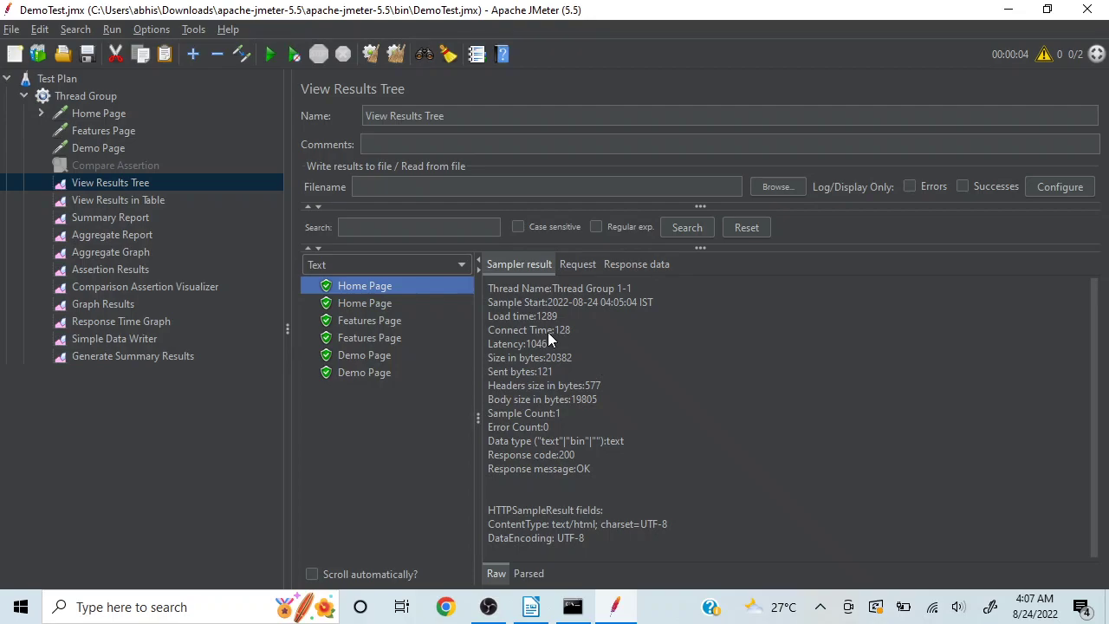
Inspect the request body and request headers of the first Home Page sample
left_click(578, 264)
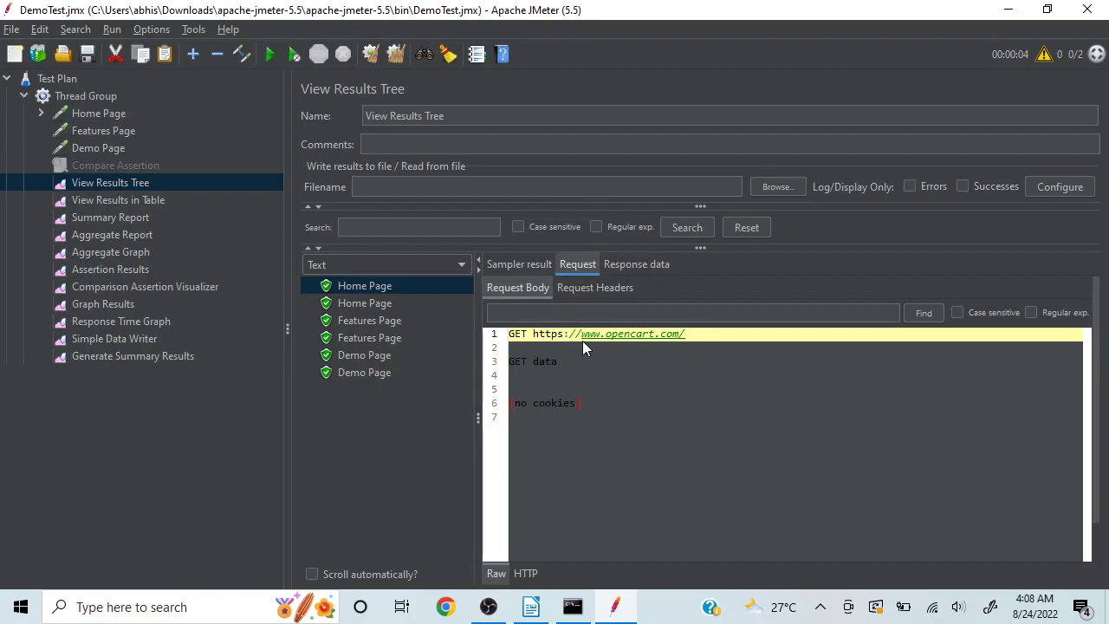
left_click(586, 288)
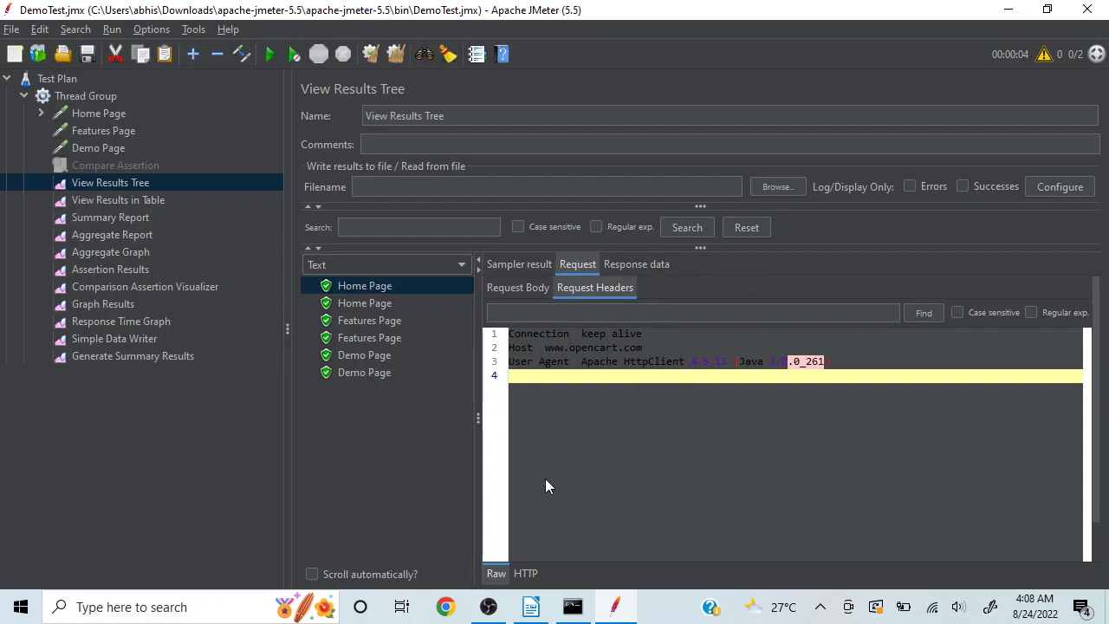
left_click(525, 287)
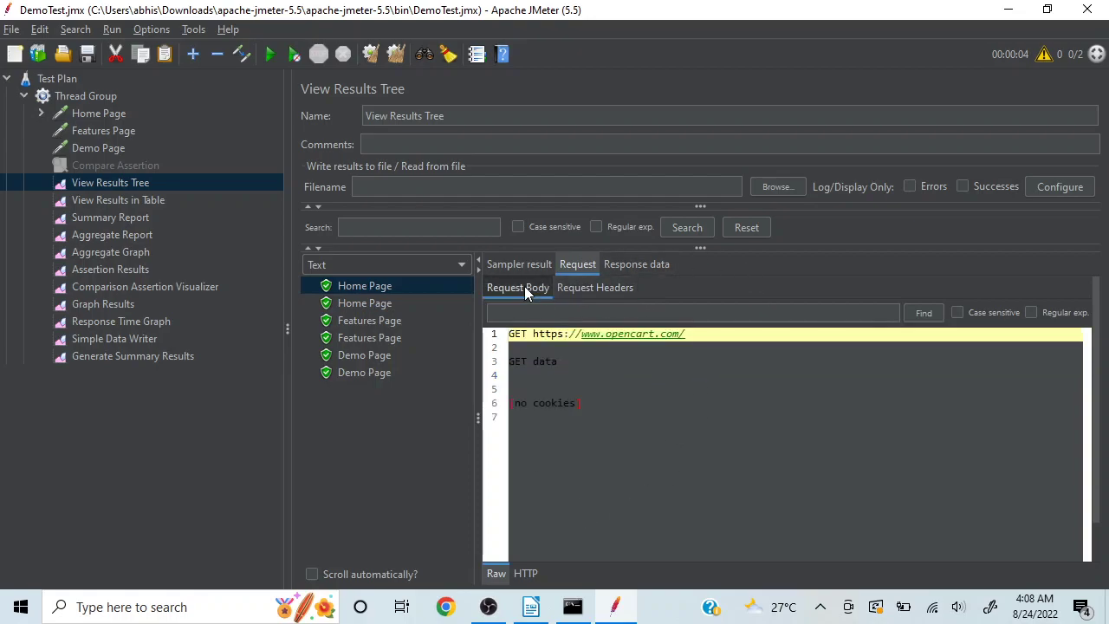
View the Home Page sample's response body as Text and HTML, and check its response headers
left_click(641, 268)
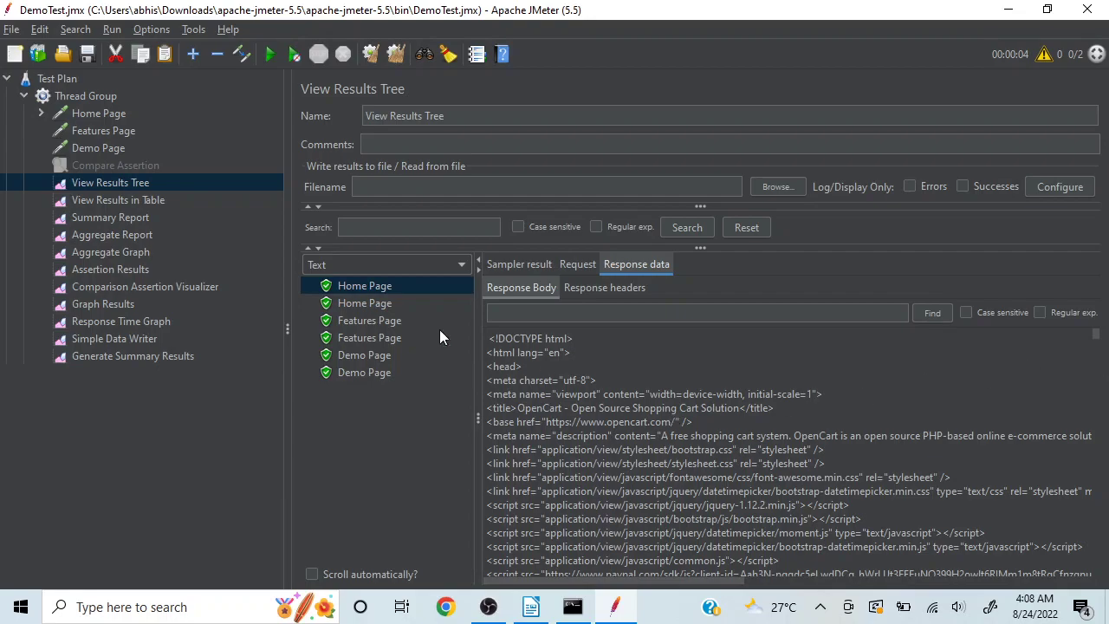
left_click(425, 267)
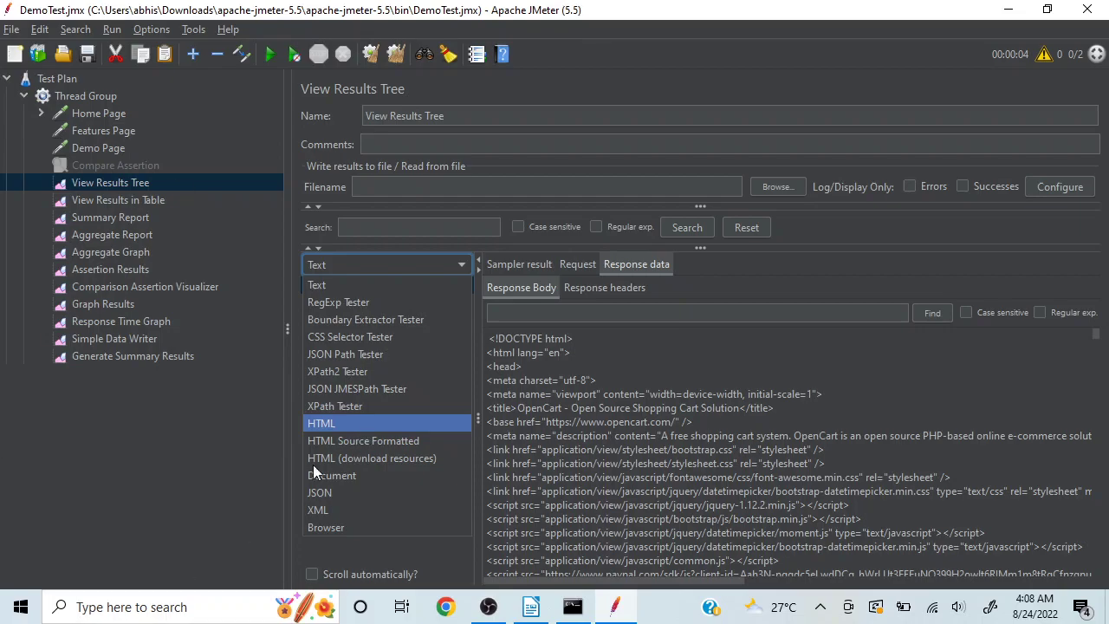
left_click(178, 506)
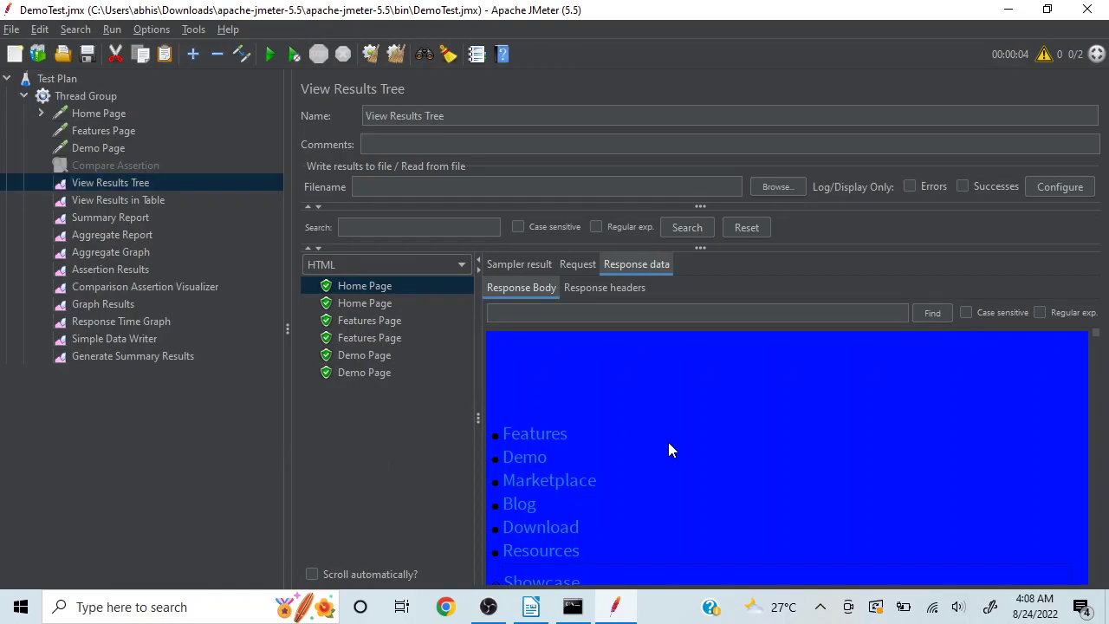
left_click(604, 290)
left_click(546, 288)
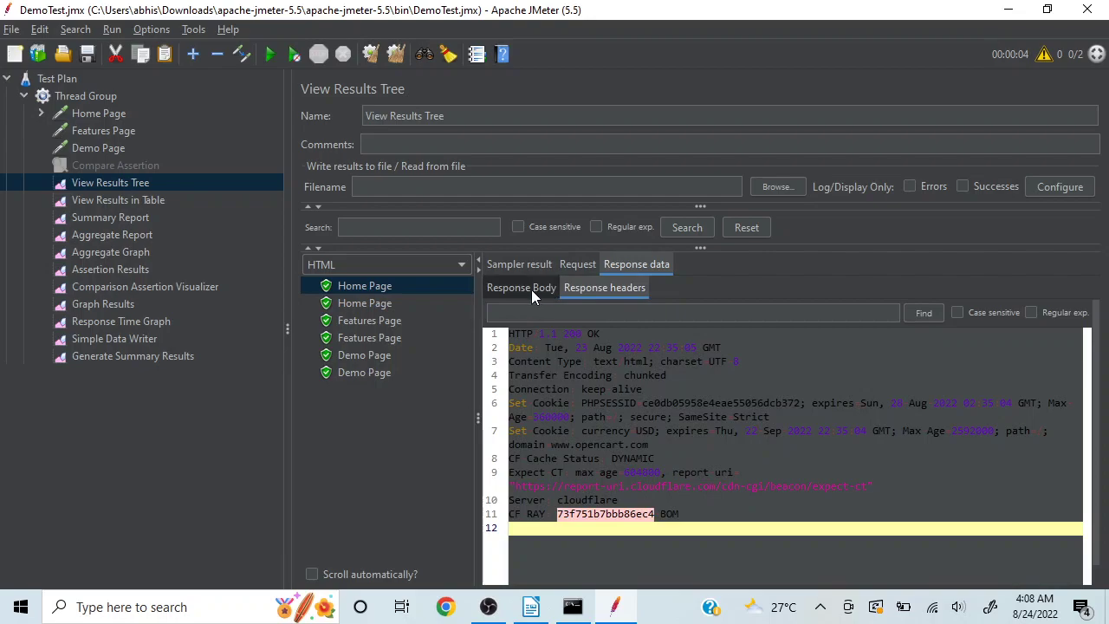
Display the Home Page response body in Document and Browser formats and look over the rendered page
left_click(411, 268)
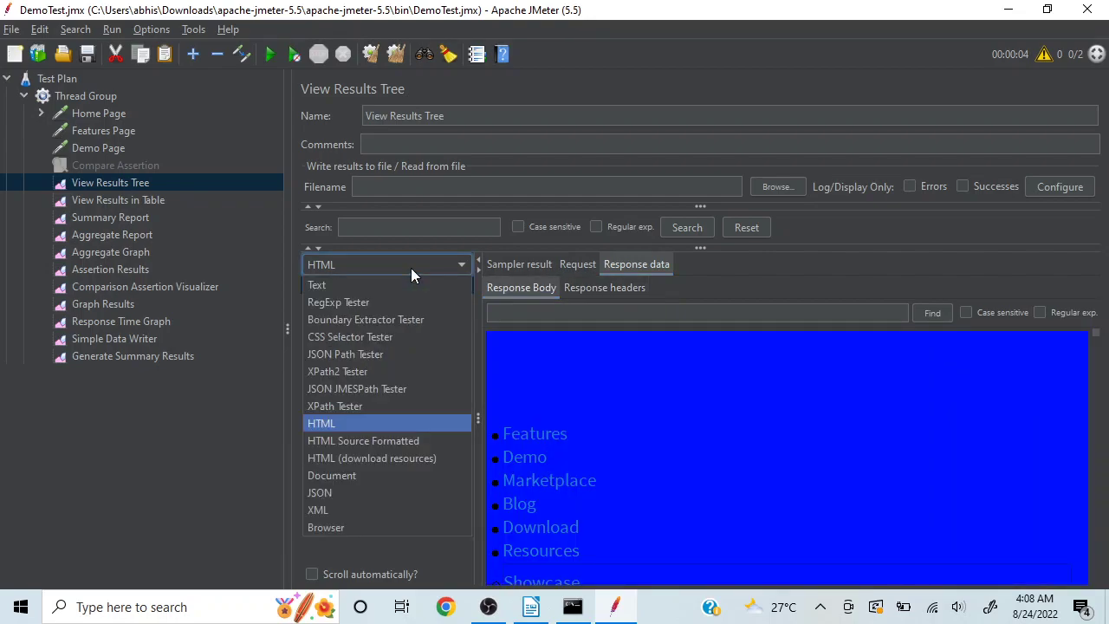
left_click(348, 482)
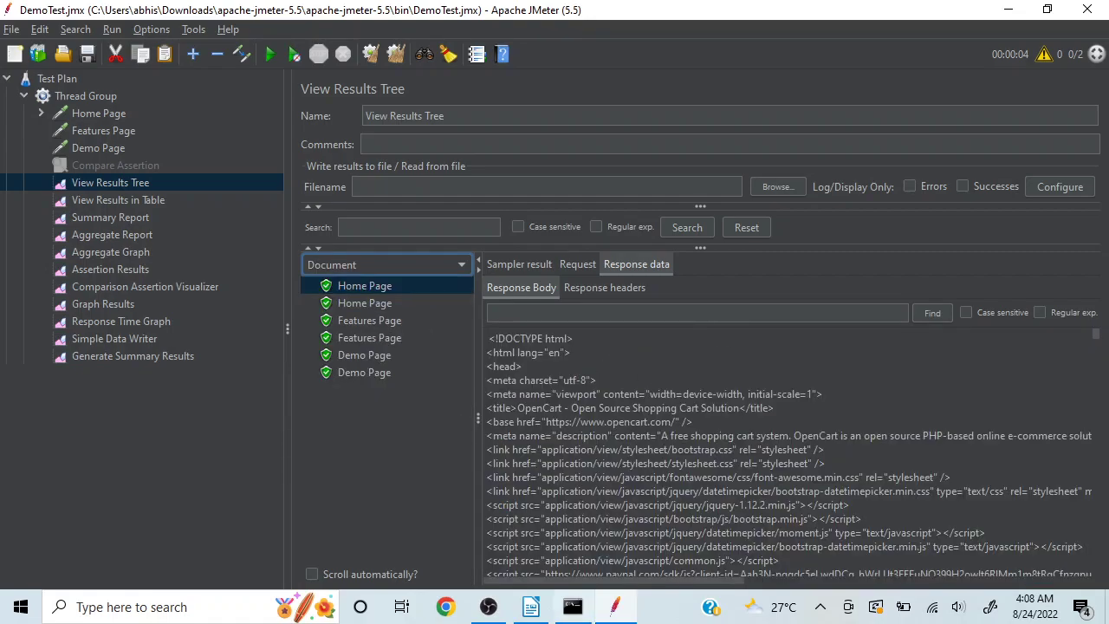
left_click(413, 264)
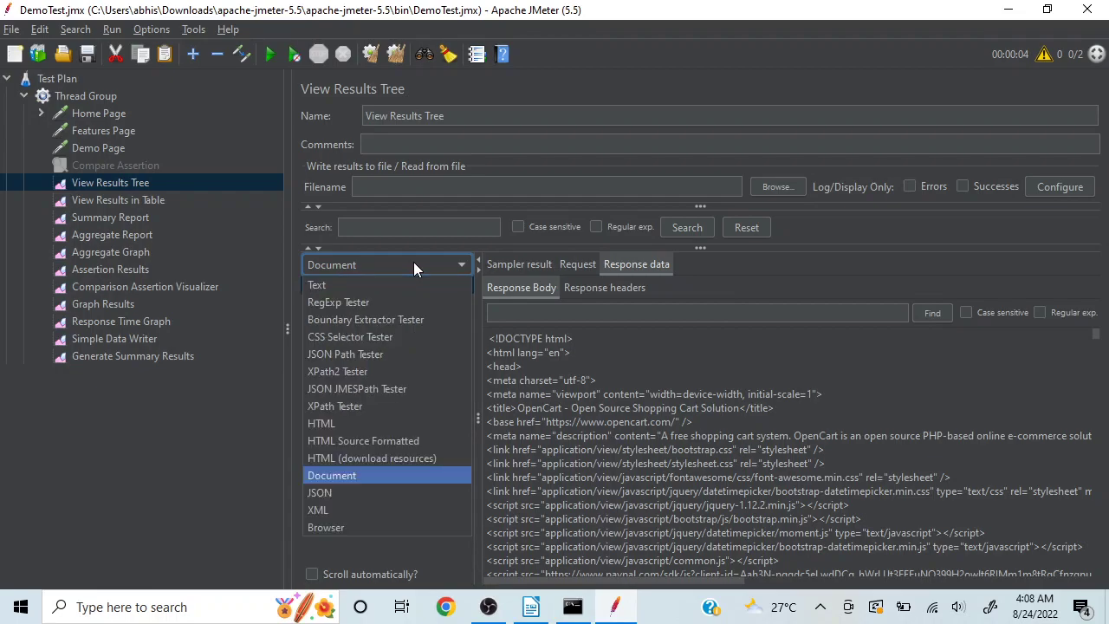
left_click(338, 529)
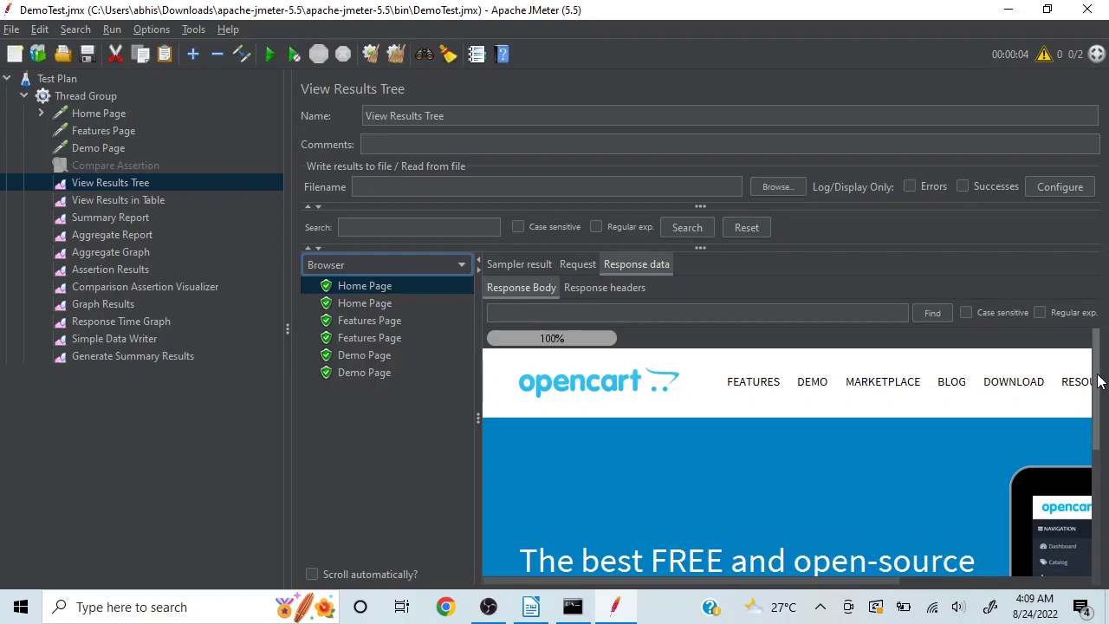
left_click_drag(1098, 376, 1106, 449)
left_click(940, 582)
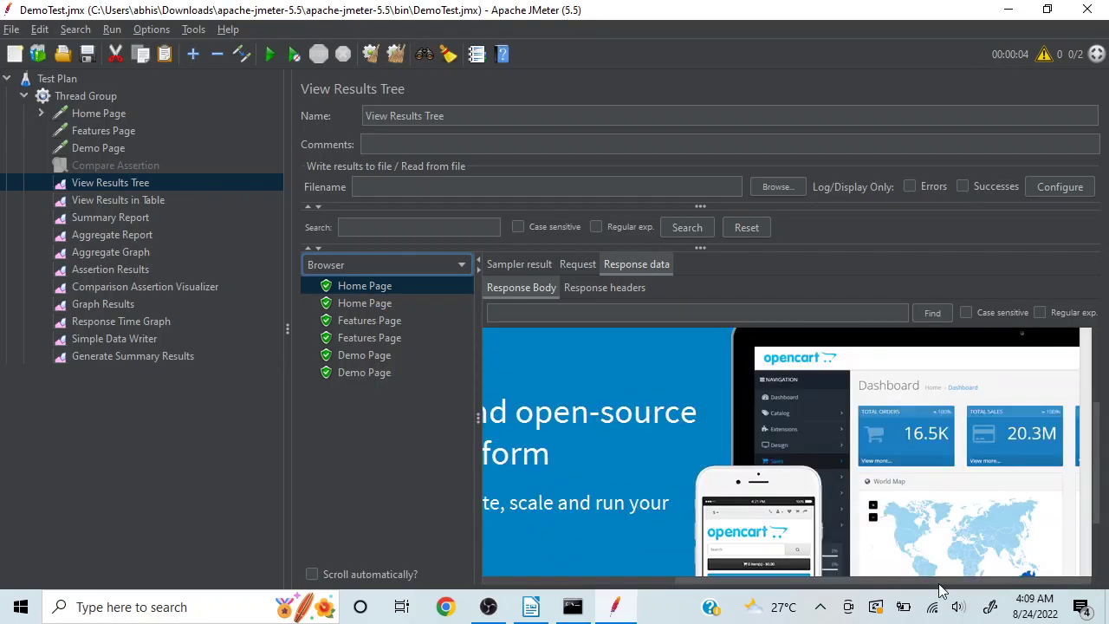
Set the results display format back to Text and review the Home Page sampler result
left_click(384, 266)
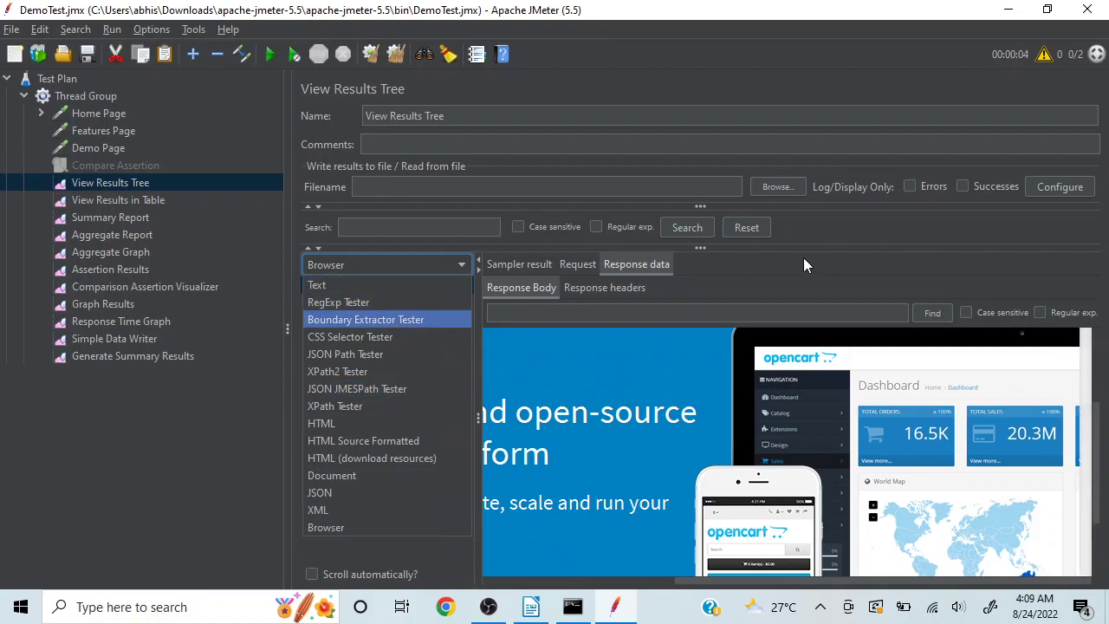
left_click(343, 284)
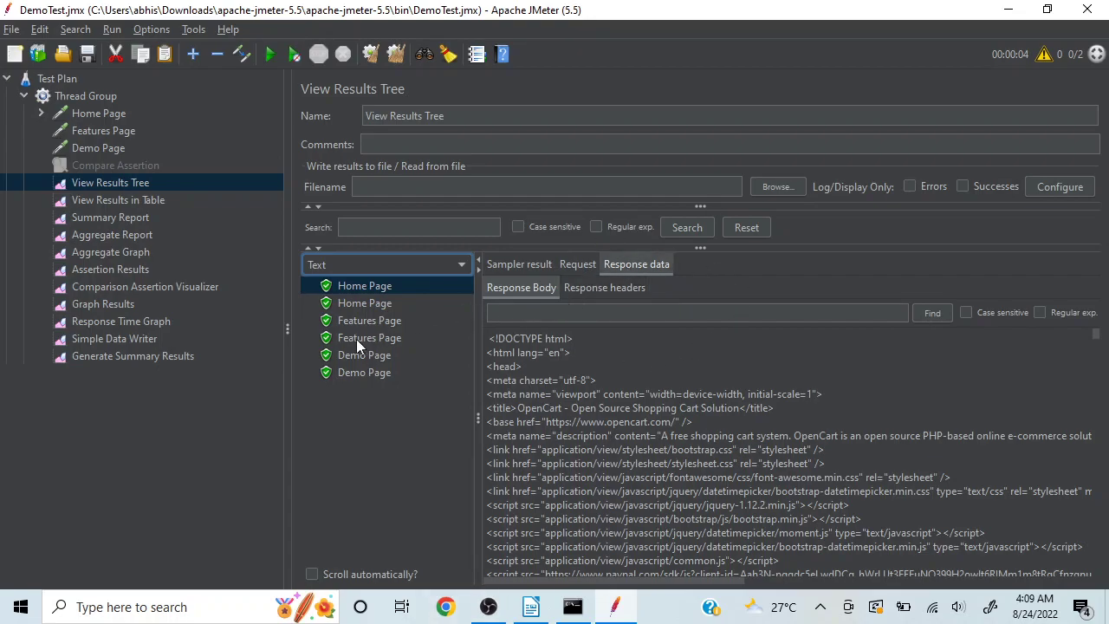
left_click(511, 264)
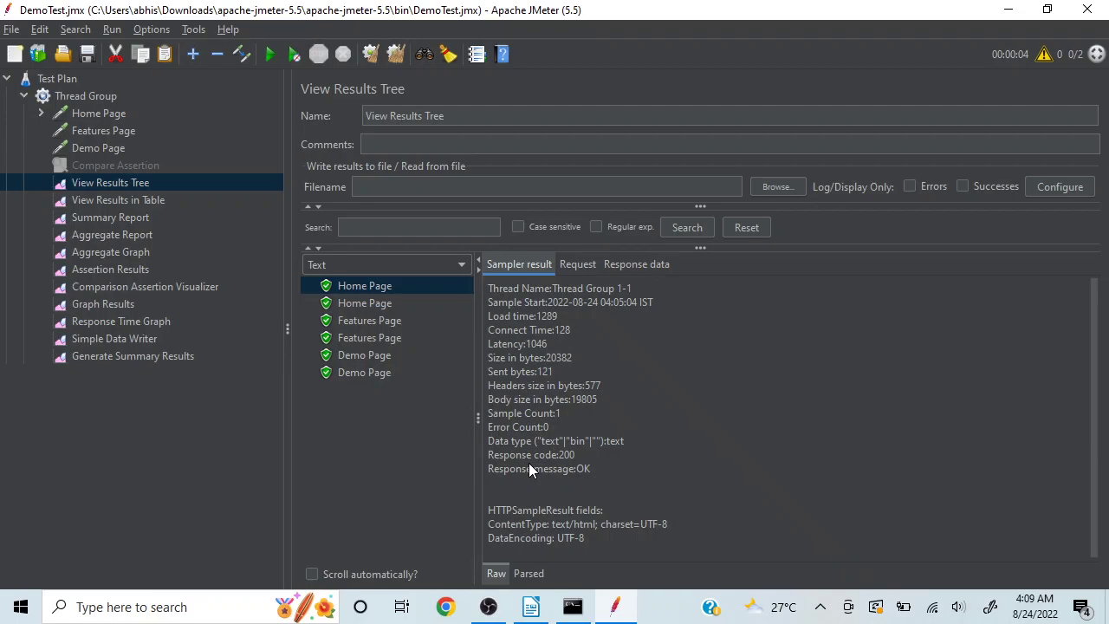
Expand the Home Page sampler and review its HTTP request settings and Response Assertion
left_click(42, 114)
left_click(105, 131)
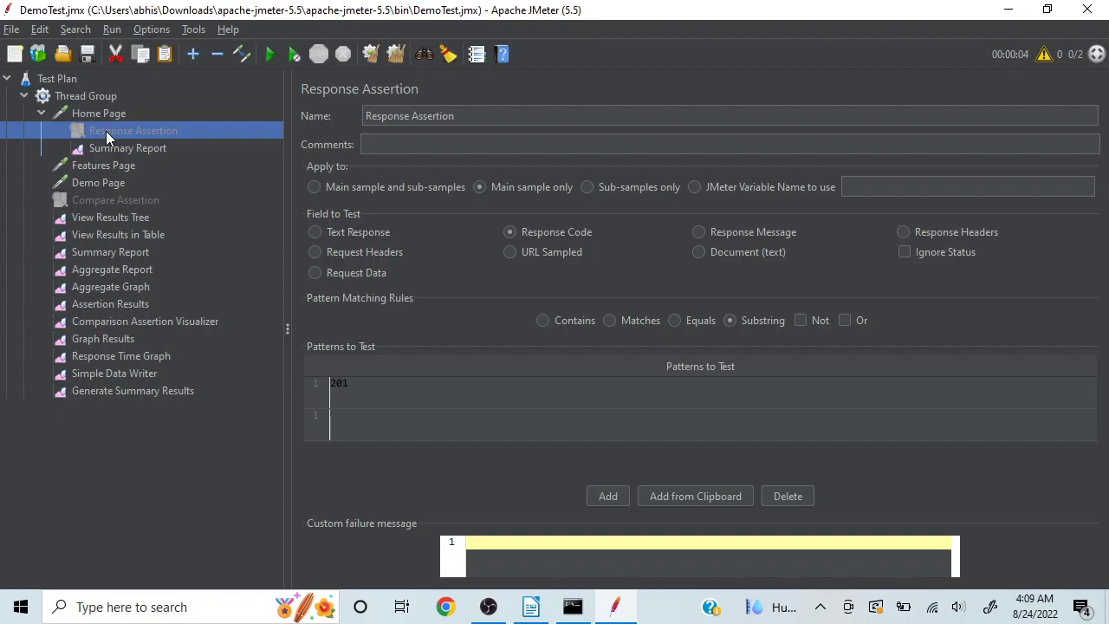
left_click(90, 116)
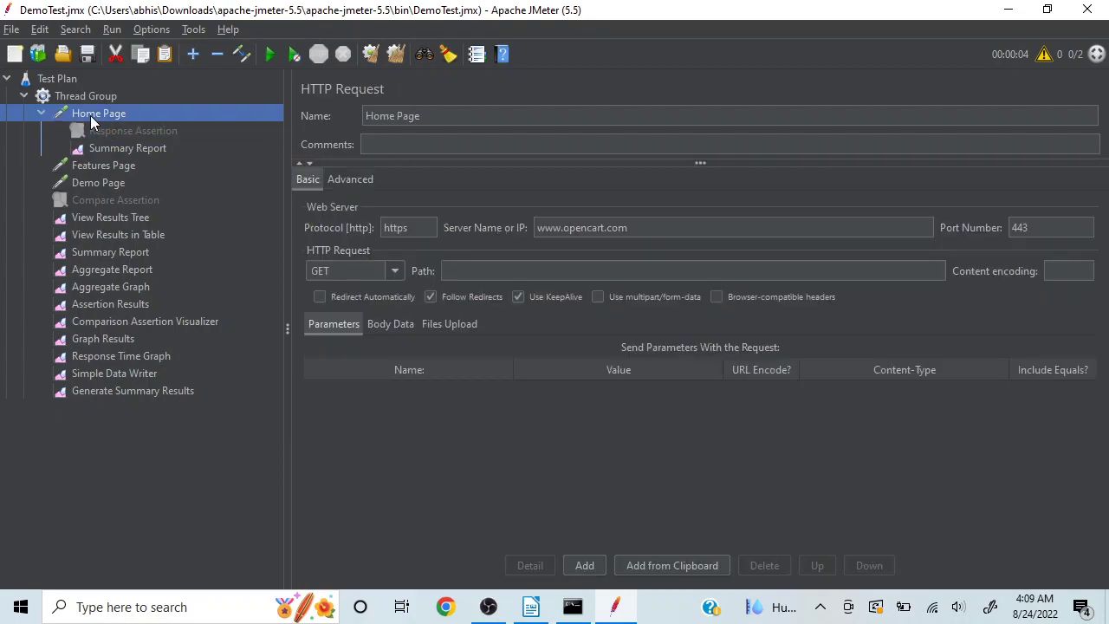
left_click(489, 357)
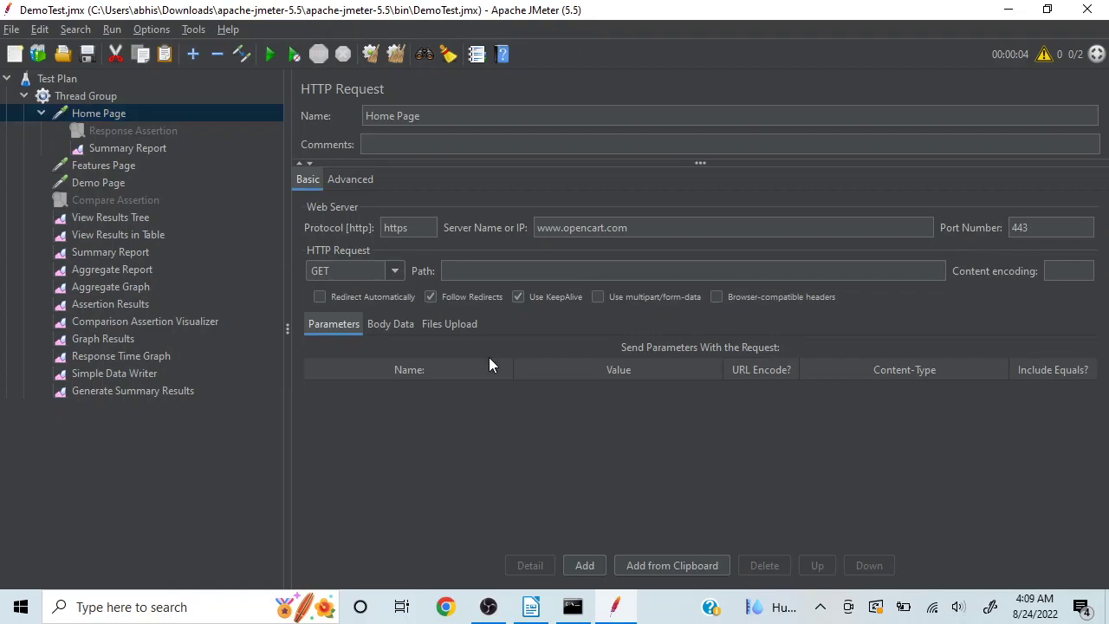
left_click(128, 132)
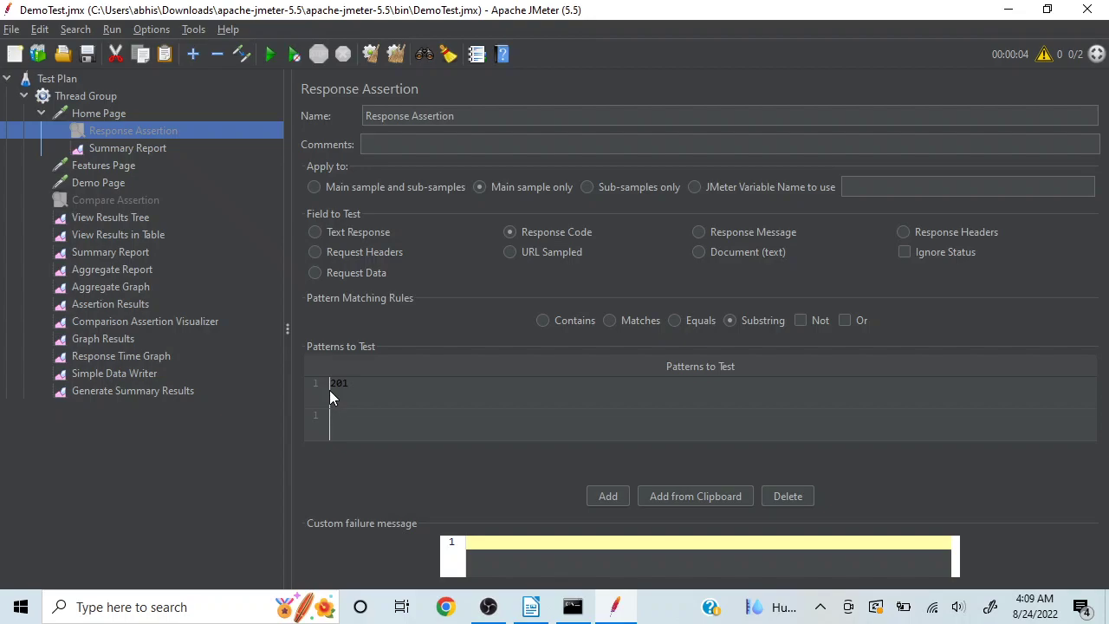
left_click(108, 115)
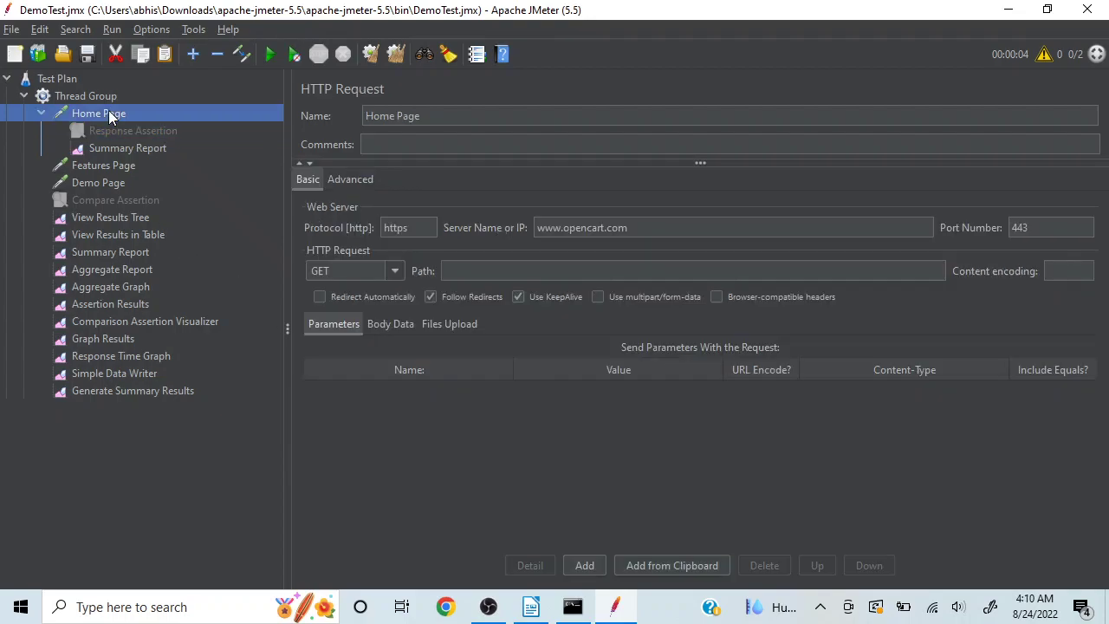
Review the assertion types that can be added to the Home Page sampler, without adding one
right_click(108, 113)
mouse_move(249, 115)
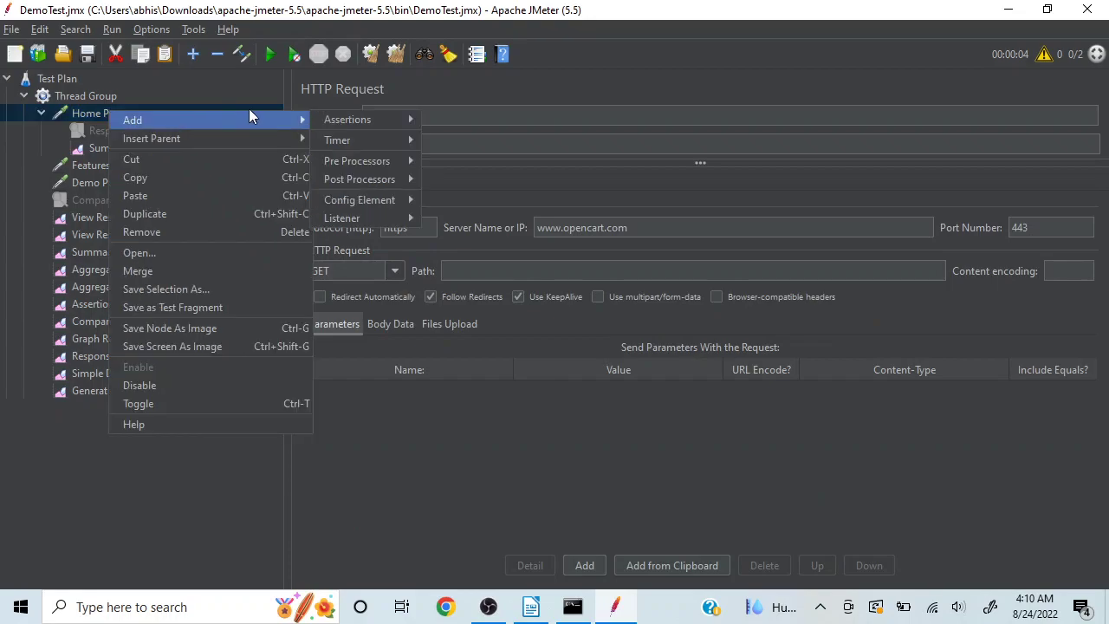
mouse_move(347, 116)
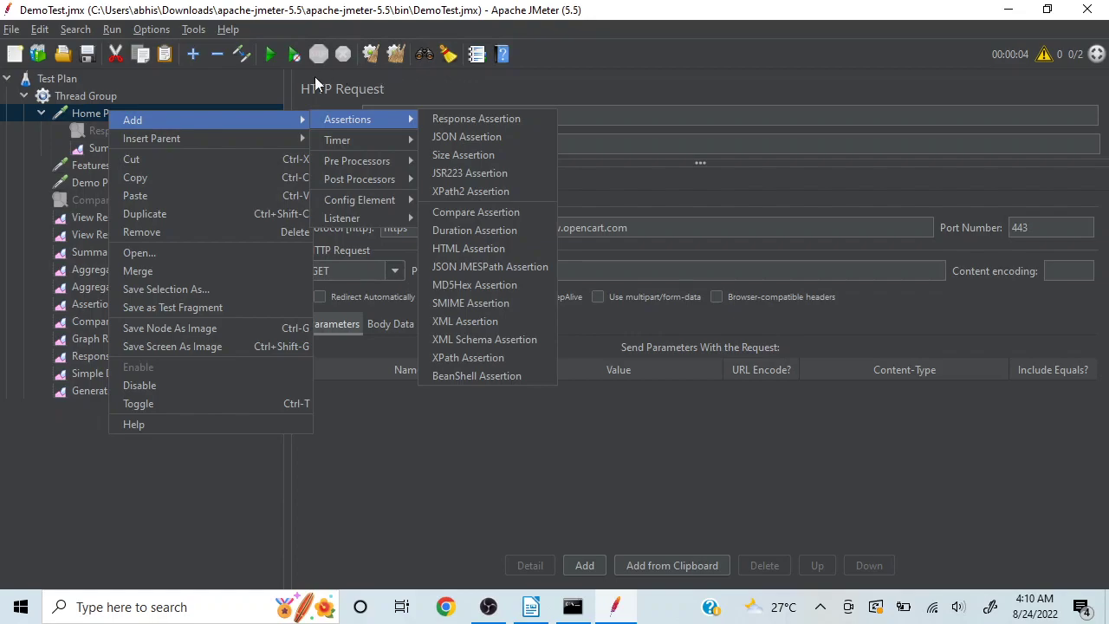
left_click(590, 67)
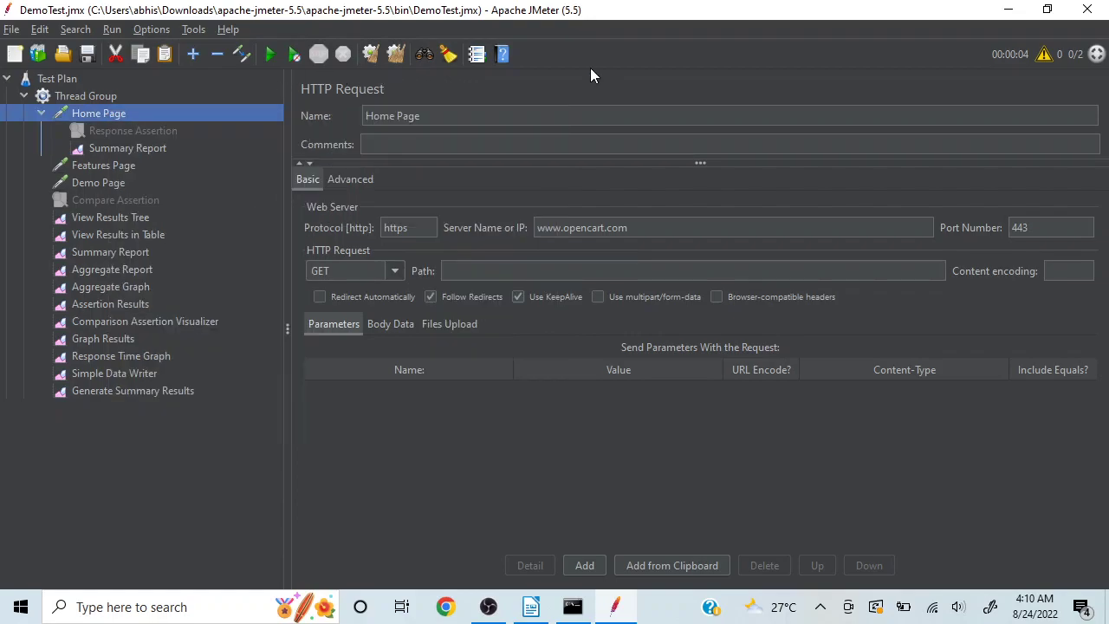
Enable the Response Assertion under the Home Page sampler
left_click(125, 132)
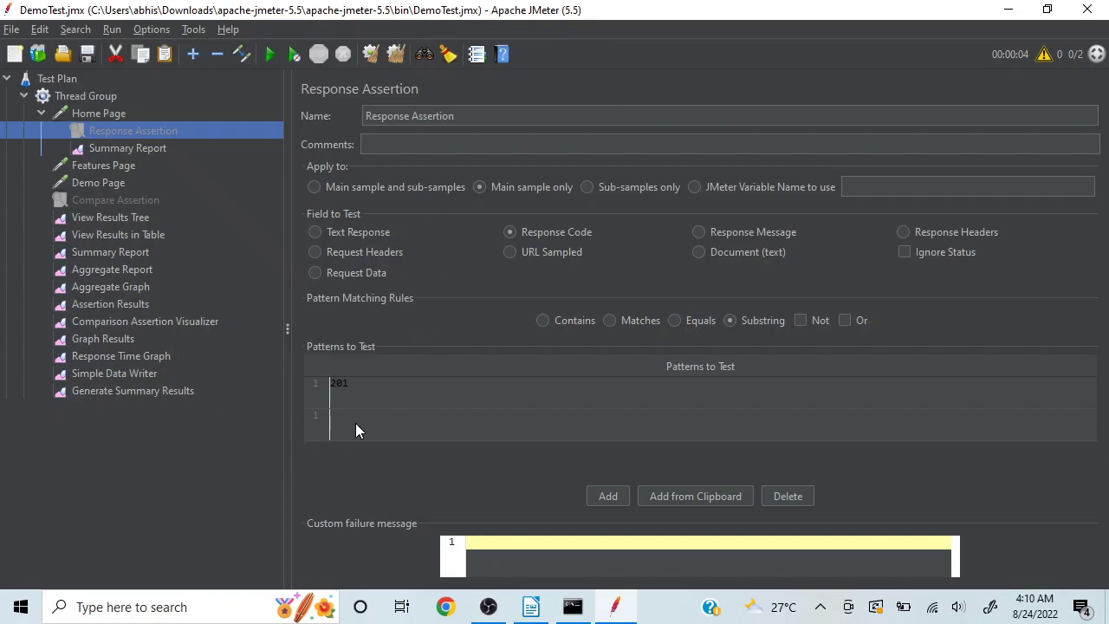
right_click(108, 132)
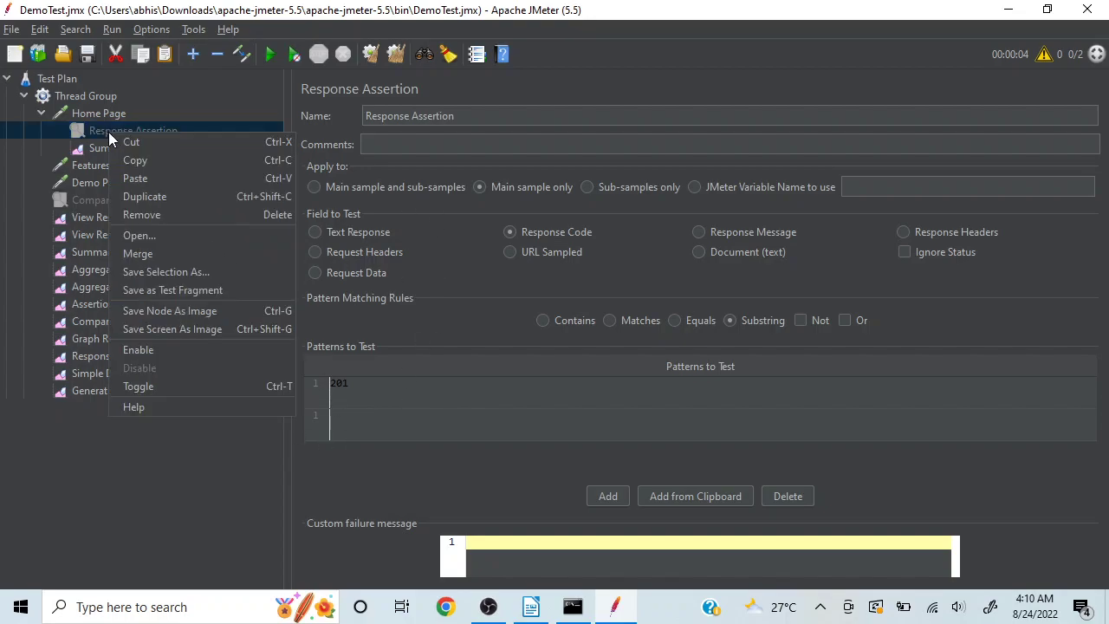
left_click(154, 349)
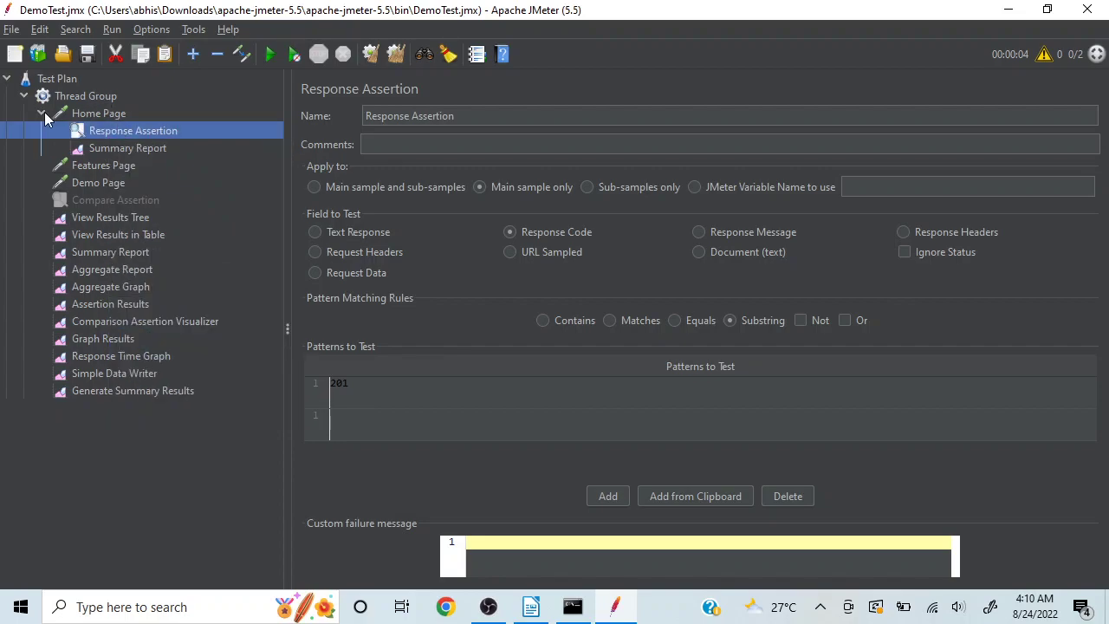
Clear the old results in View Results Tree, rerun the test plan and inspect the first Home Page sampler result
left_click(118, 218)
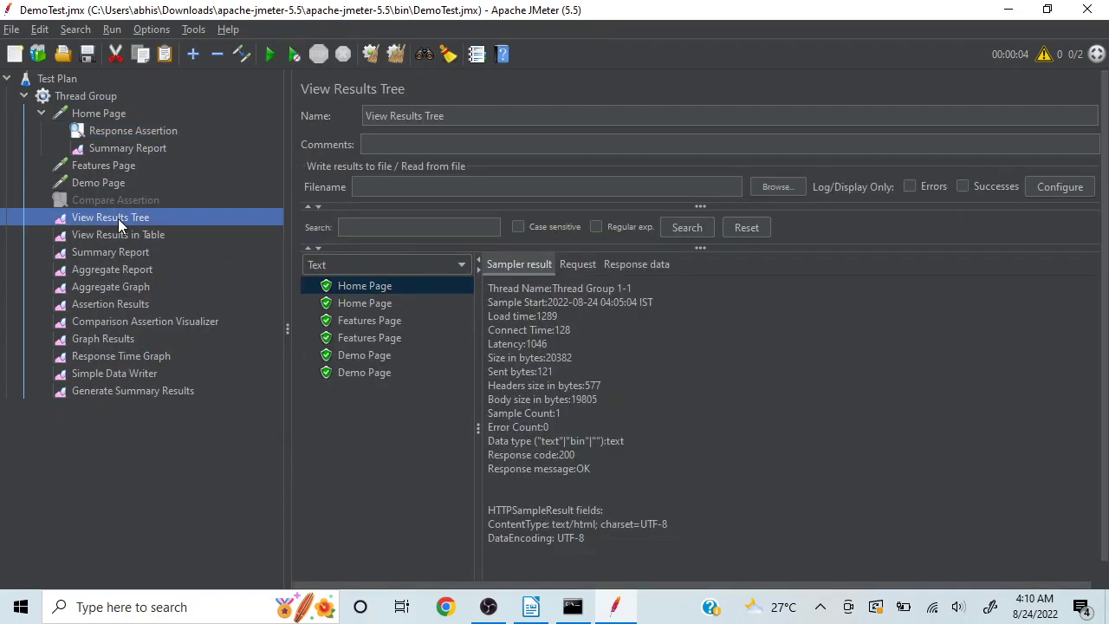
left_click(389, 54)
left_click(270, 55)
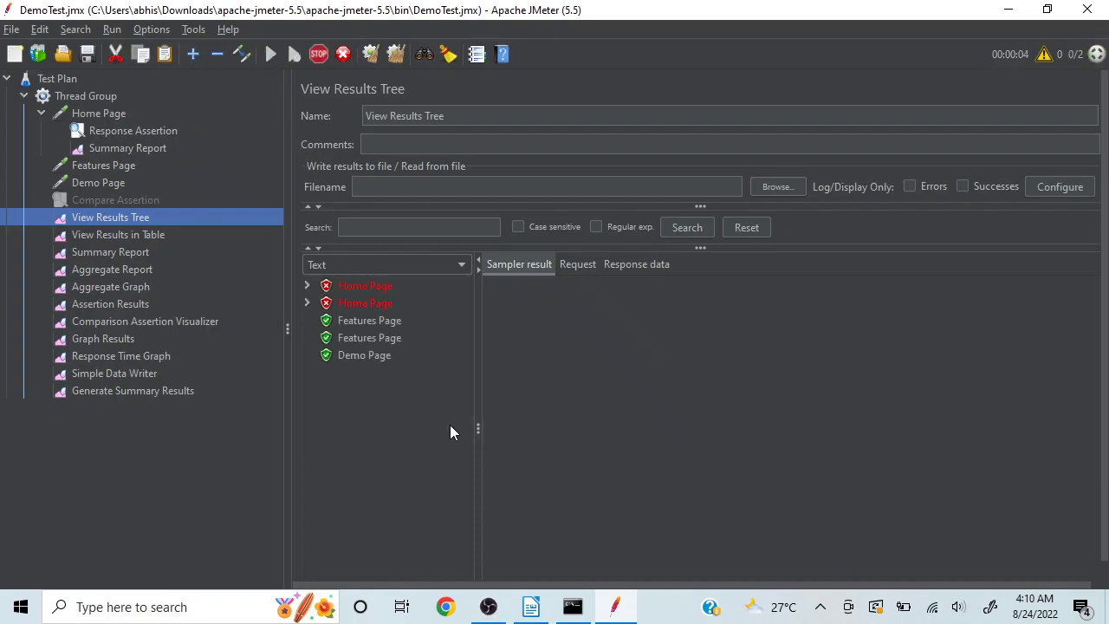
left_click(356, 285)
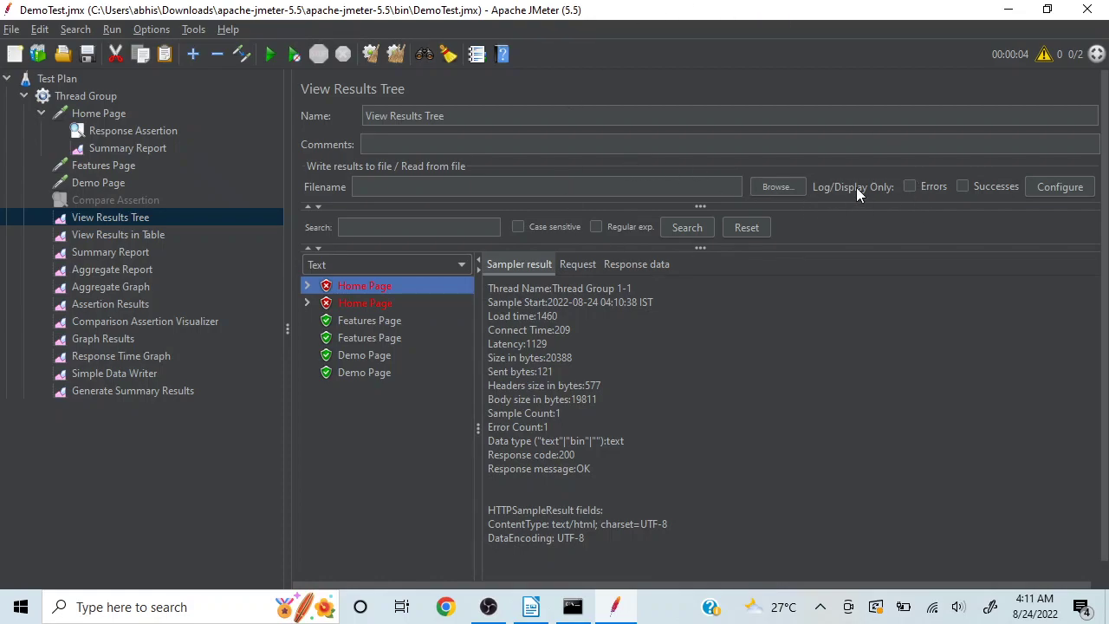
Rerun the test from cleared results with View Results Tree limited to errors, and turn off the errors and successes filters
left_click(910, 187)
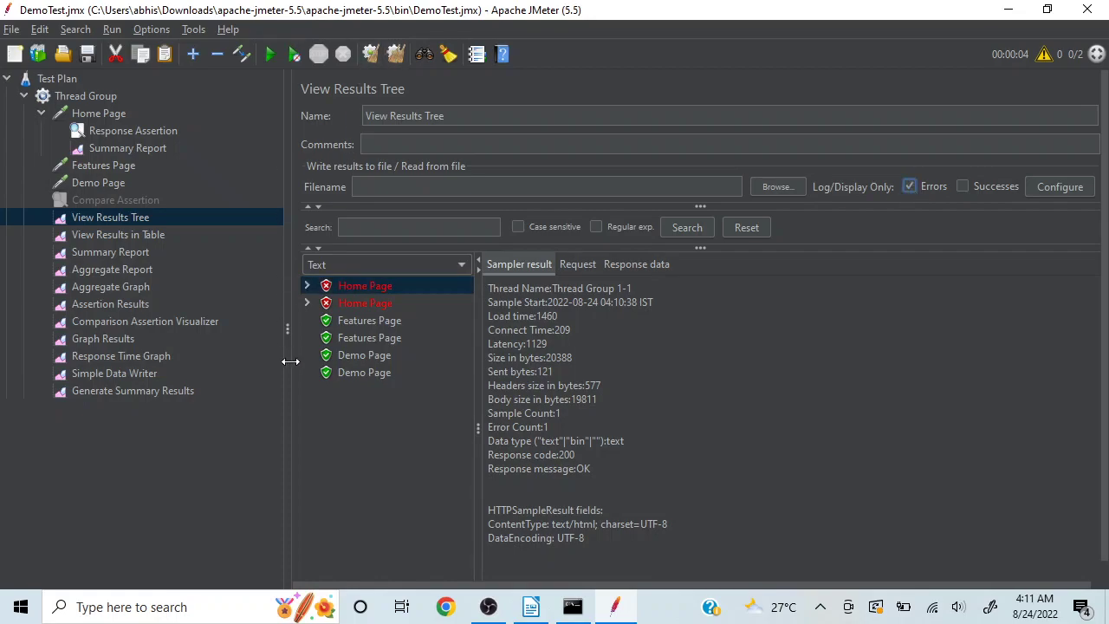
left_click(396, 54)
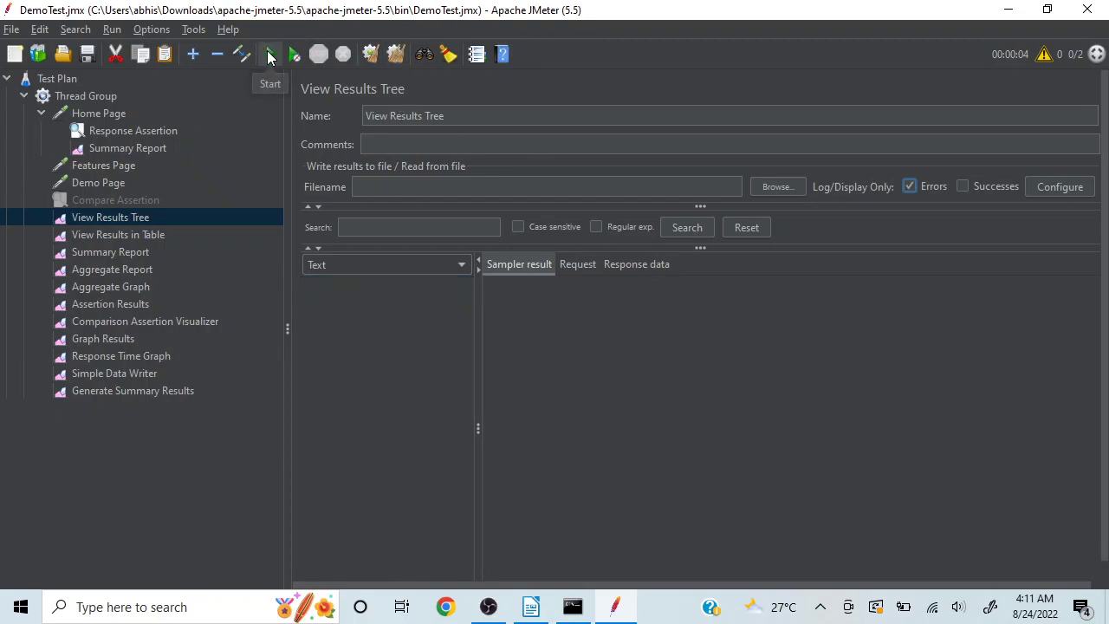
left_click(269, 54)
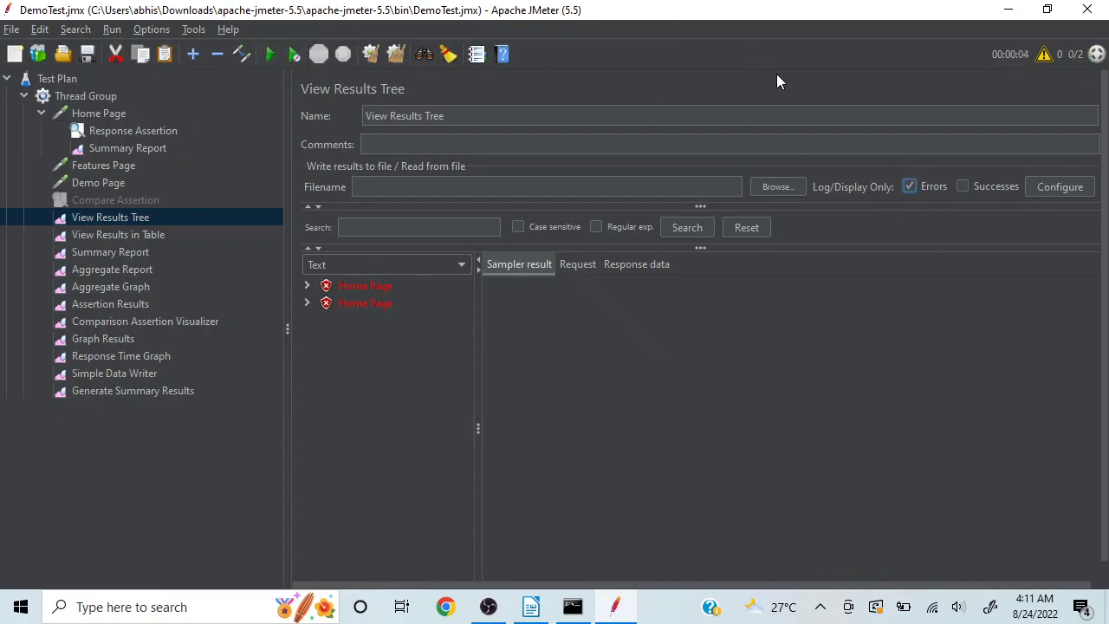
left_click(962, 186)
left_click(962, 187)
Set the View Results Tree output file to Results.csv on the Desktop
left_click(778, 188)
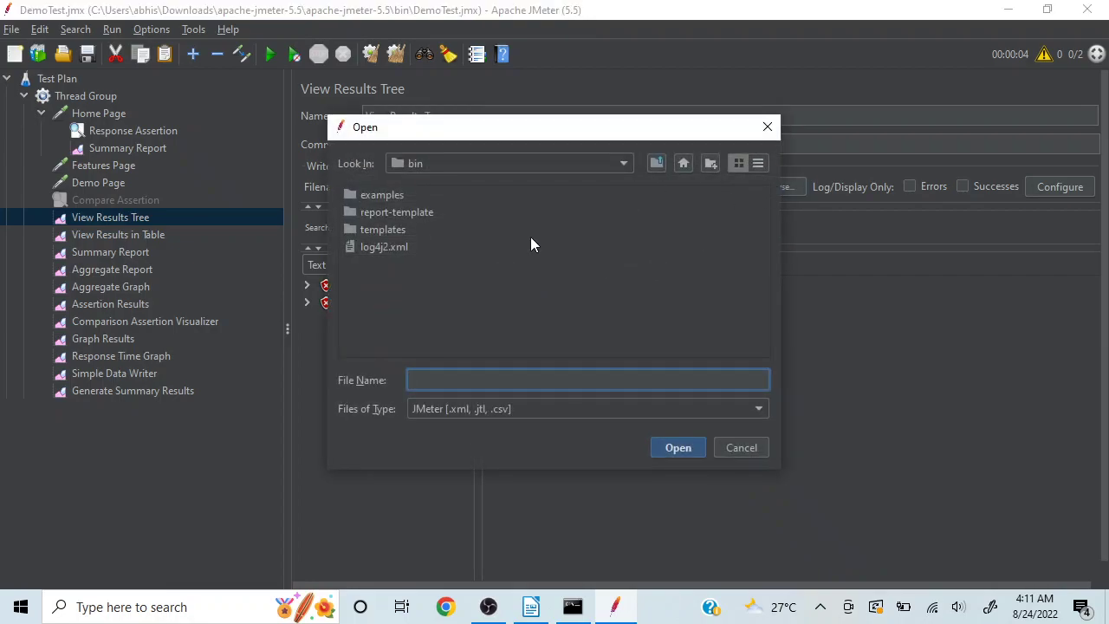
left_click(656, 164)
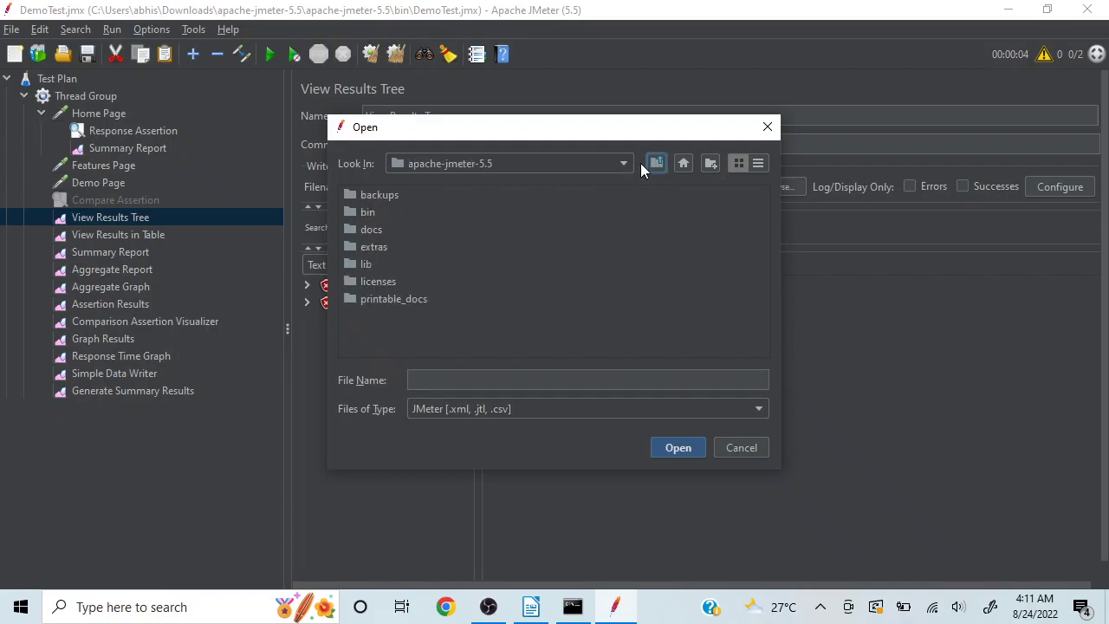
left_click(596, 159)
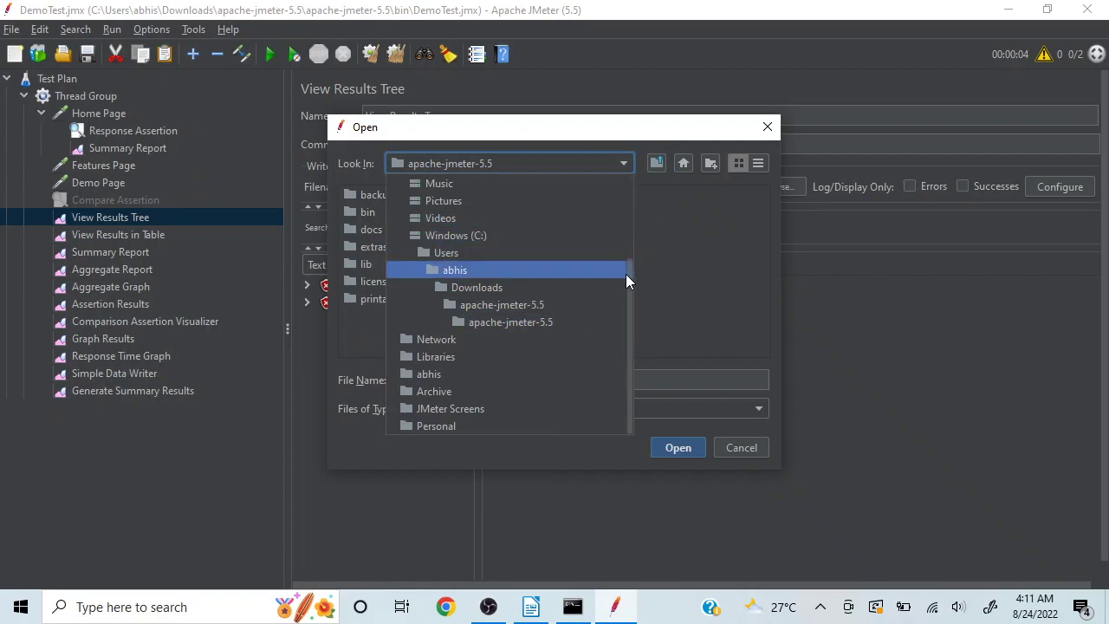
left_click_drag(629, 276, 638, 215)
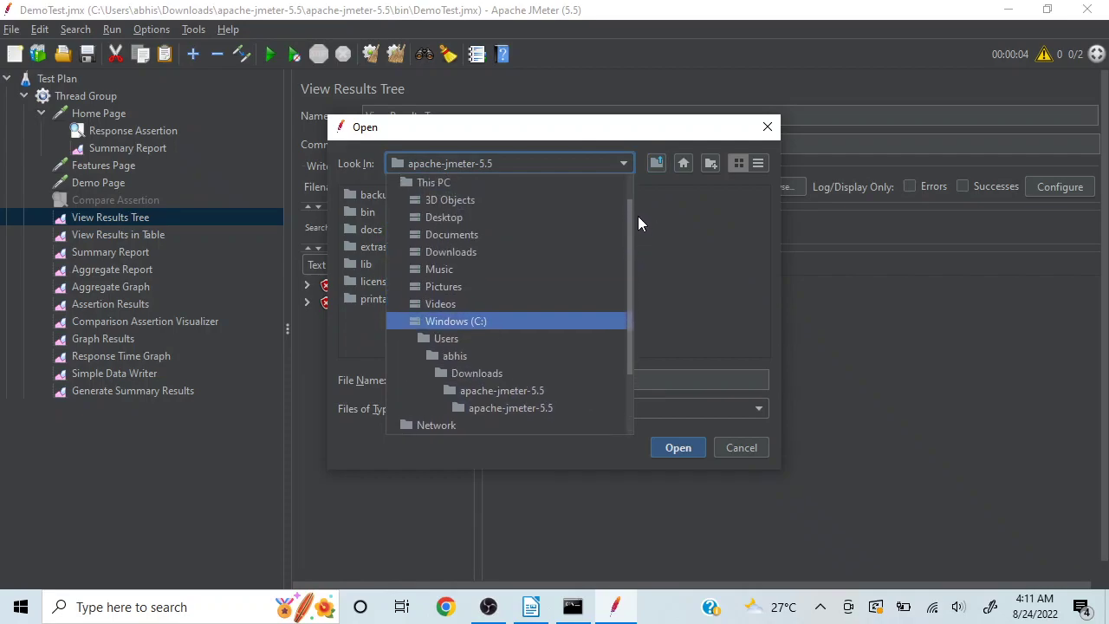
left_click(482, 221)
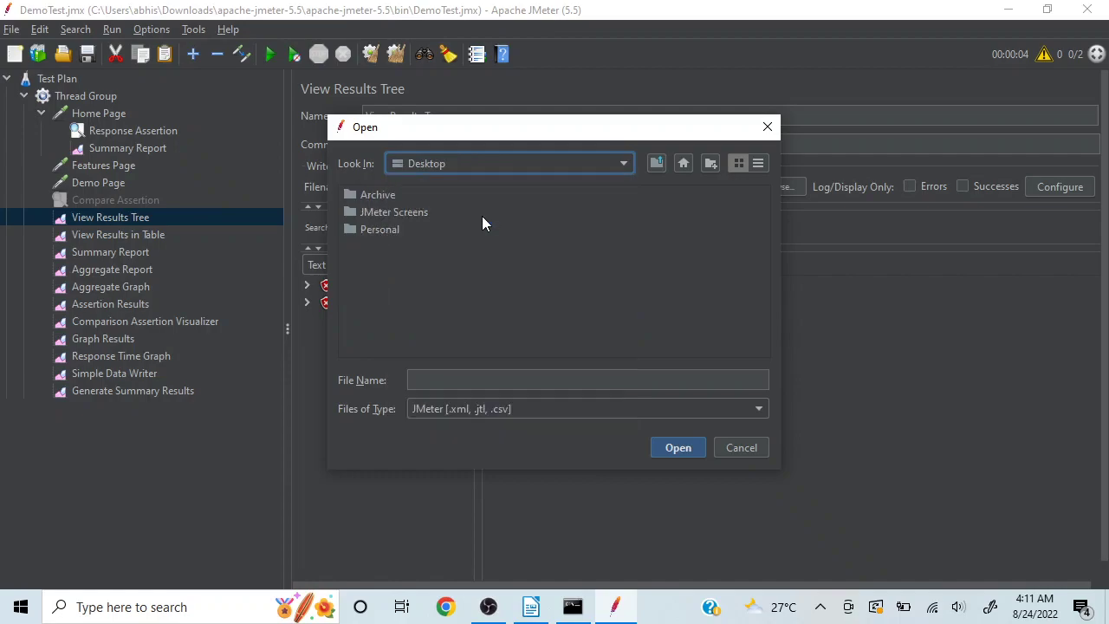
left_click(465, 378)
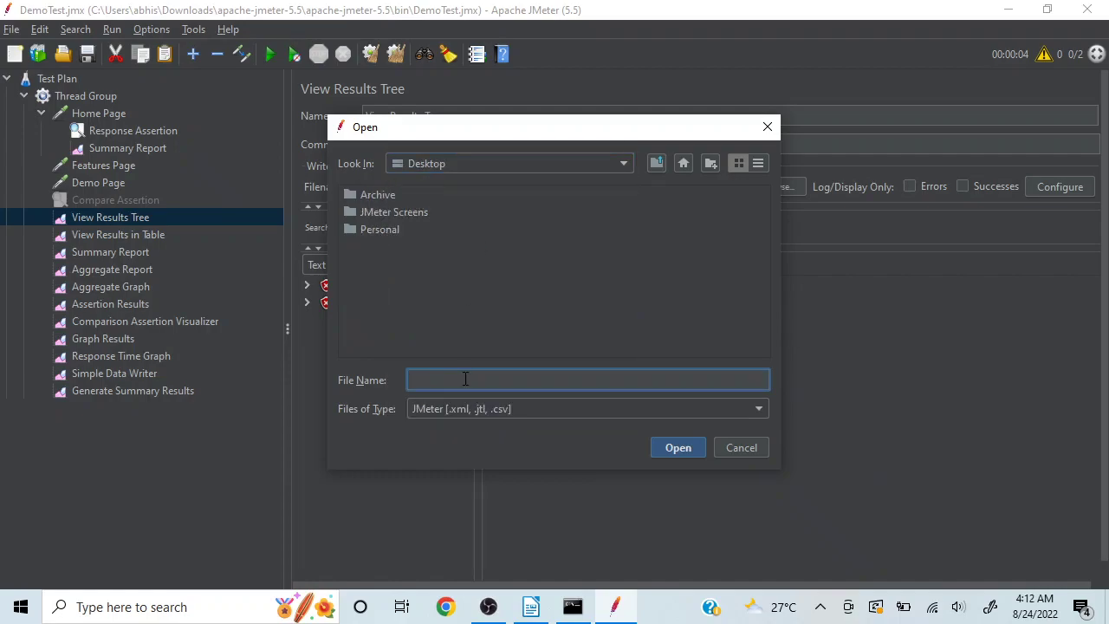
type("Results.csv")
left_click(678, 448)
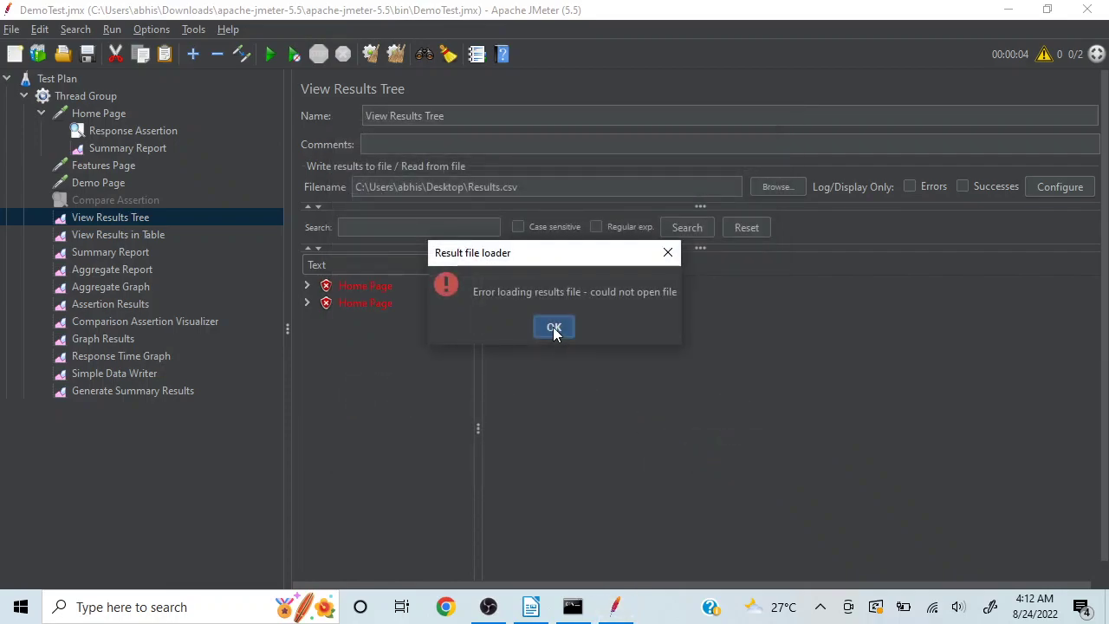
left_click(553, 328)
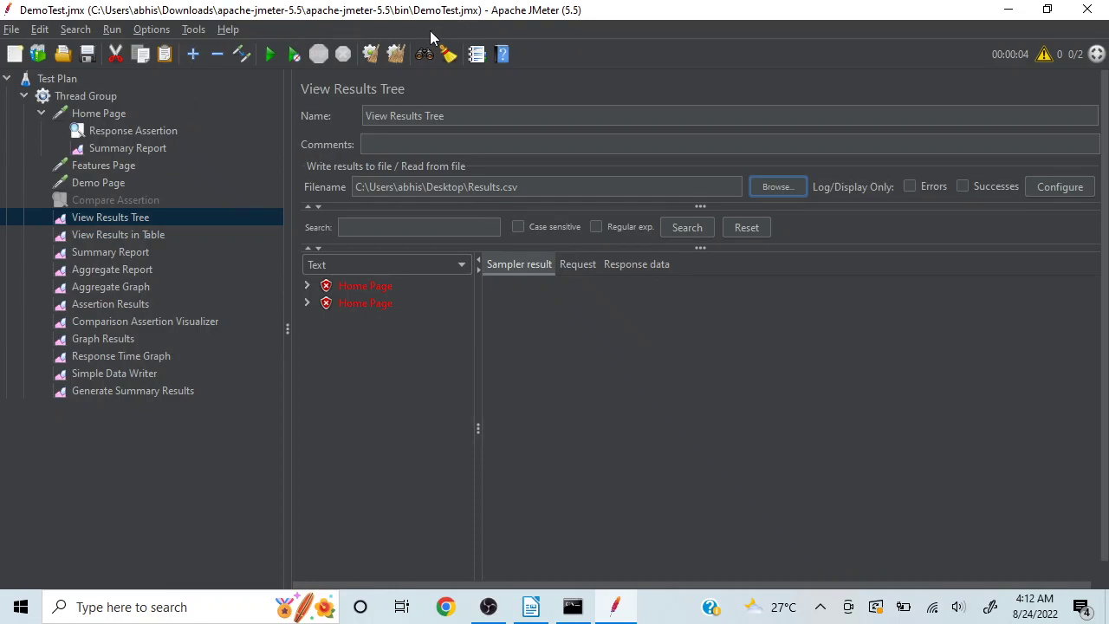
Rerun the test from cleared results and open Results.csv from the desktop in LibreOffice with the default import options
left_click(400, 54)
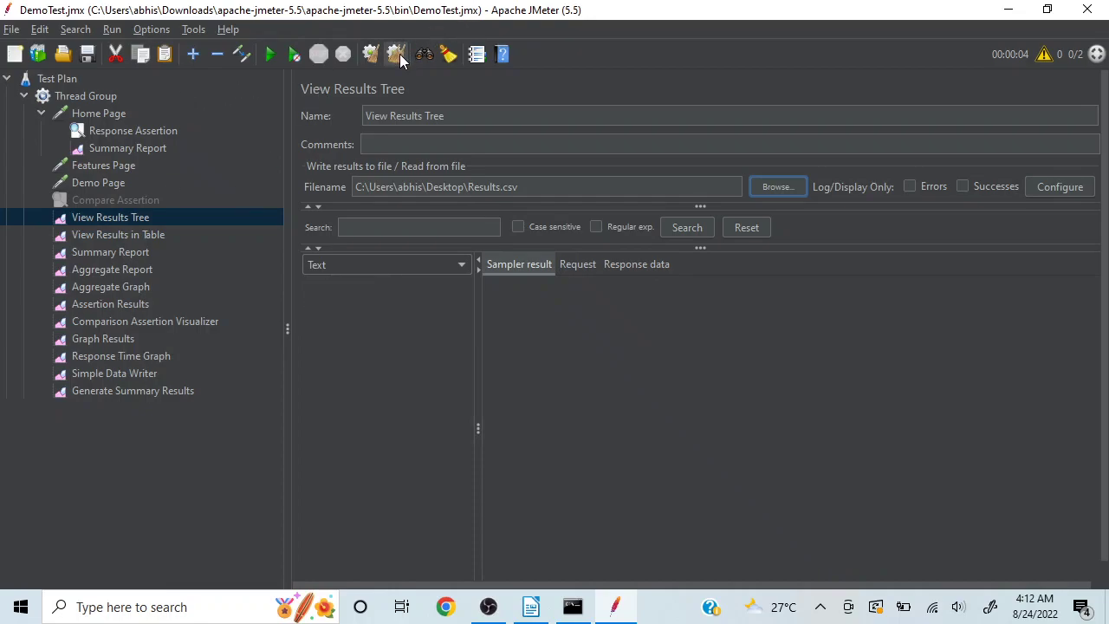
left_click(270, 53)
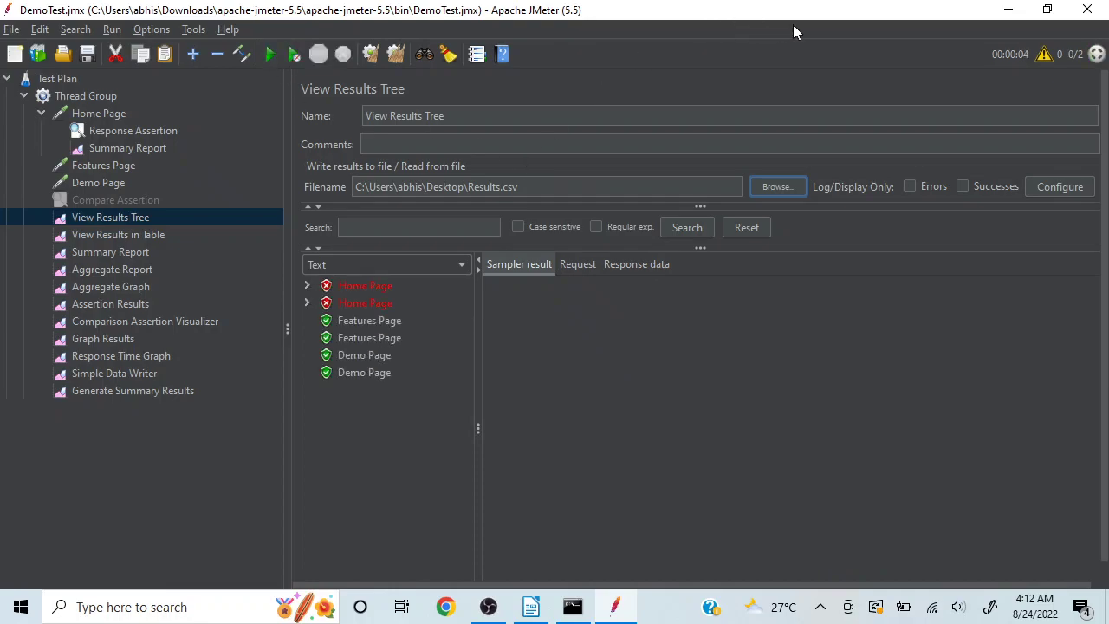
left_click(1011, 11)
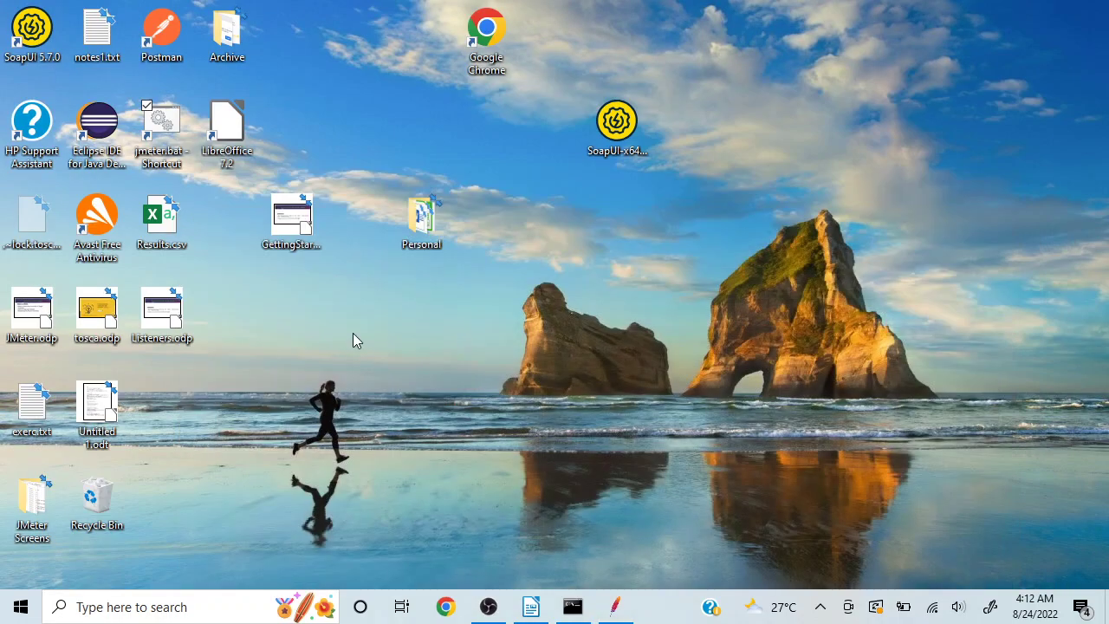
left_click(159, 245)
right_click(159, 244)
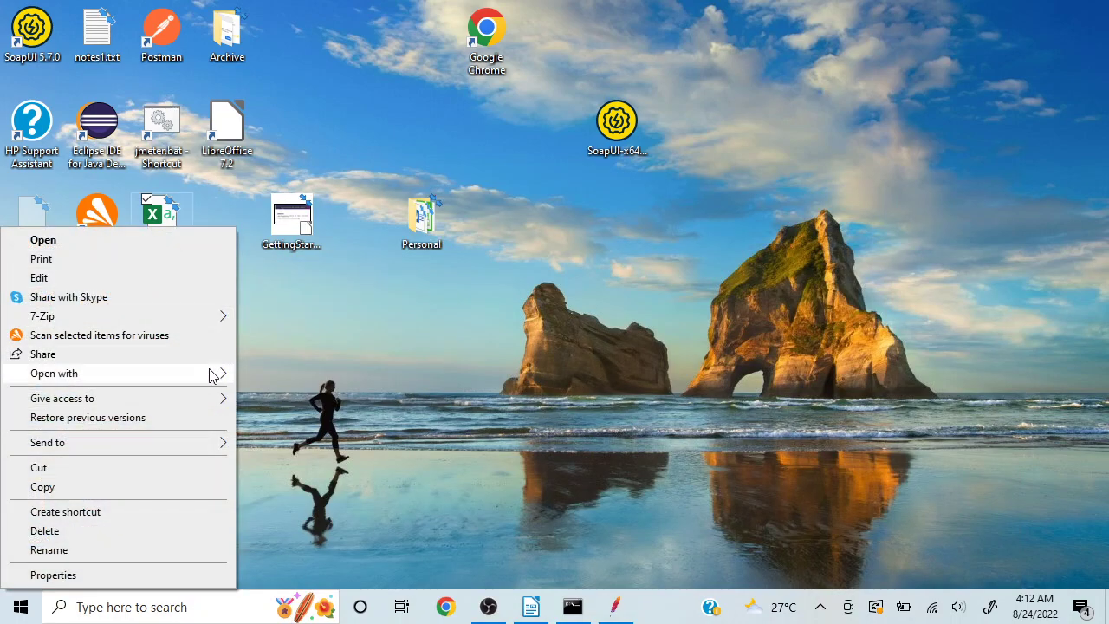
mouse_move(211, 376)
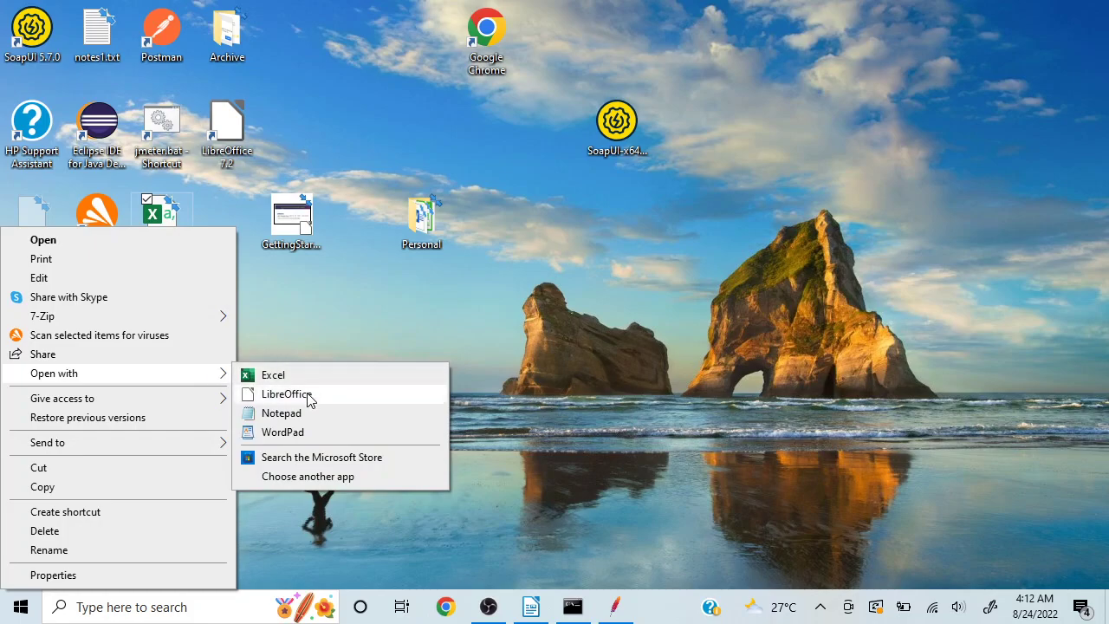
left_click(308, 398)
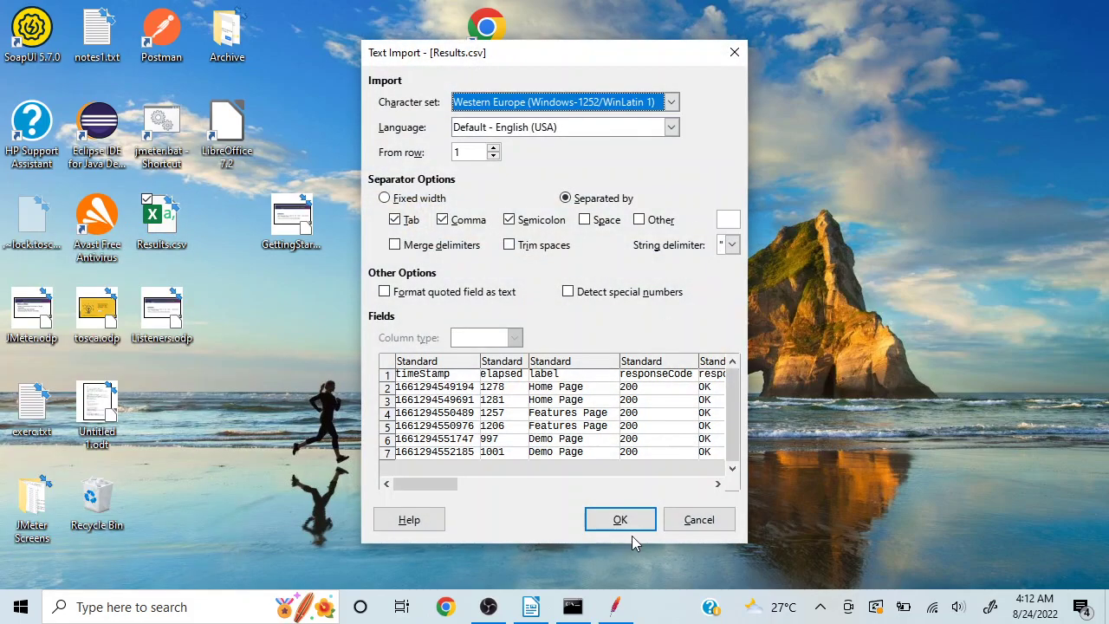
left_click(620, 520)
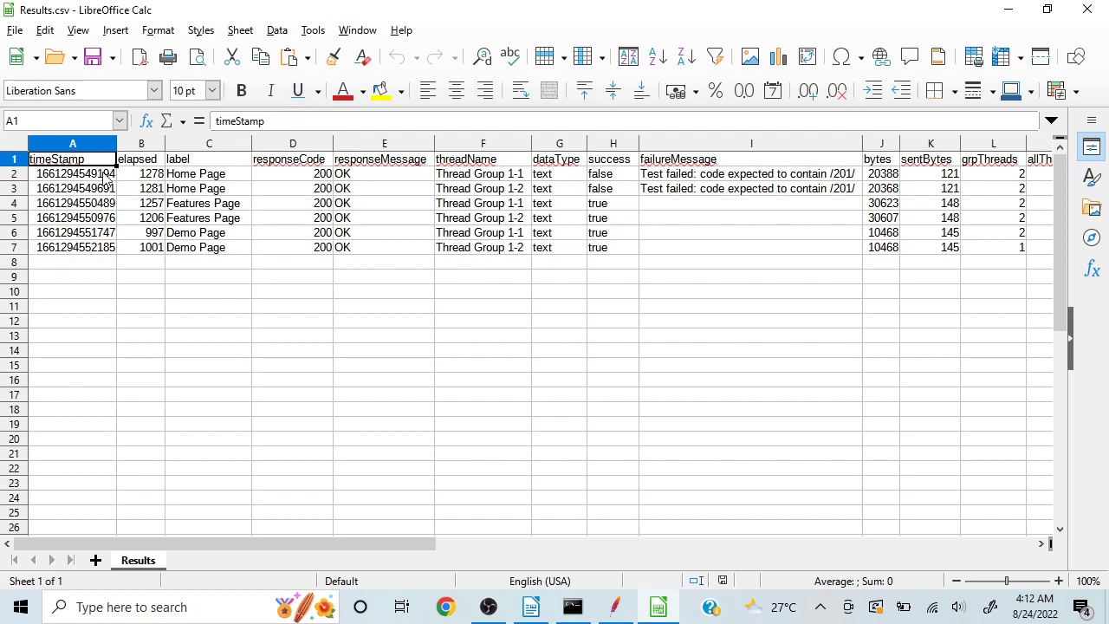
Review the first sample's values across the Results.csv columns from timeStamp to Connect, and close the file
left_click(54, 179)
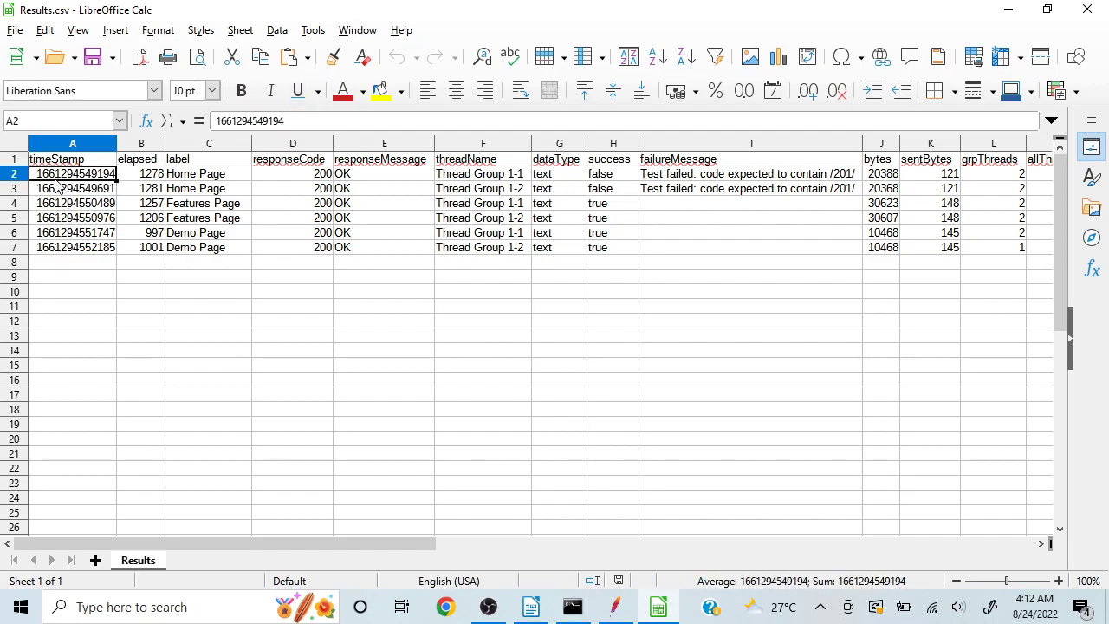
key("Right")
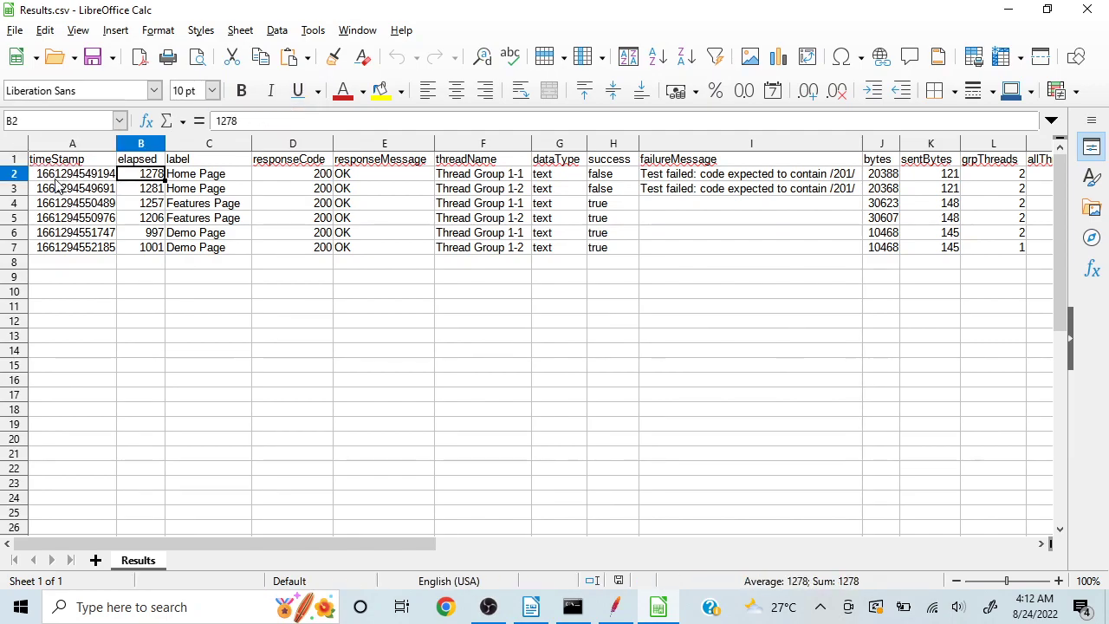
key("Right")
key("Right")
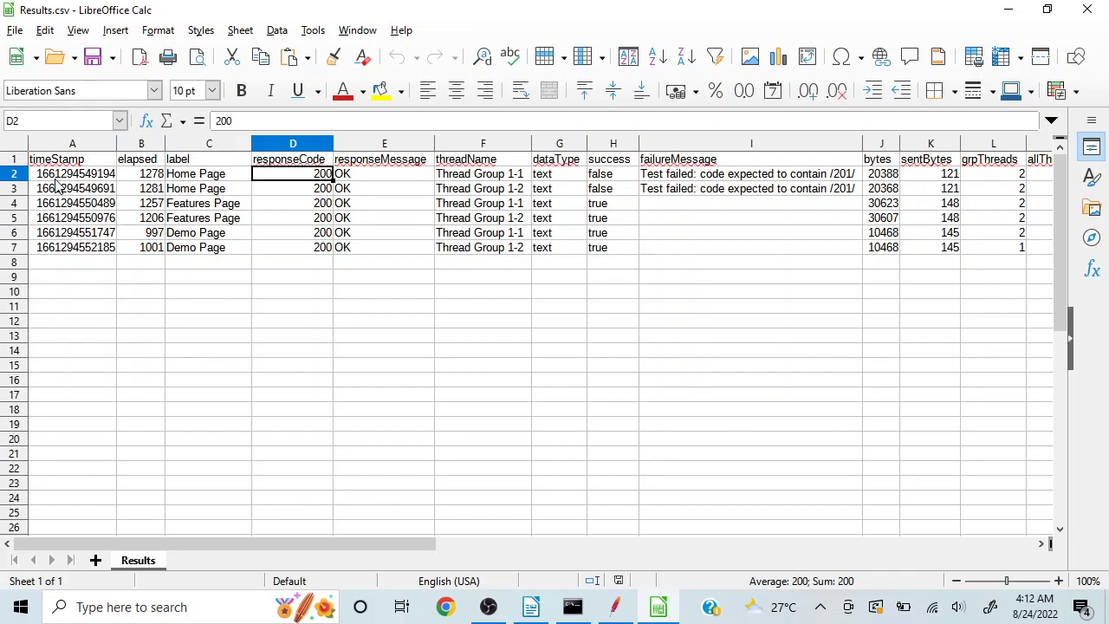
key("Right")
key("Right")
key("Right")
key("Right")
key("Right")
key("Right")
key("Right")
key("Right")
key("Right")
key("Right")
key("Right")
key("Right")
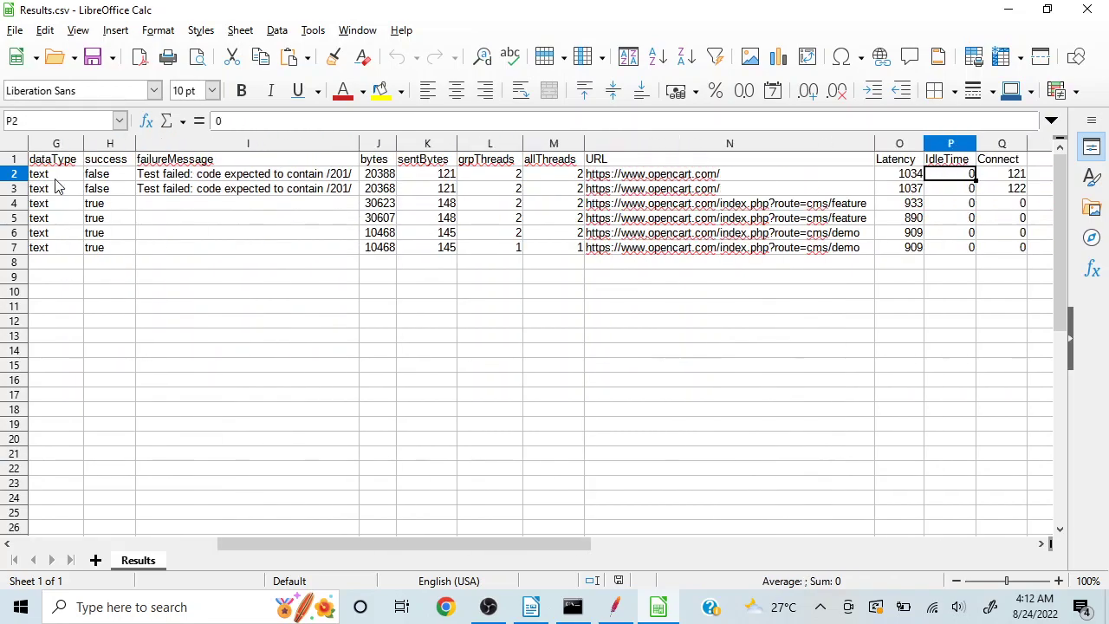
key("Right")
key("Right")
key("Right")
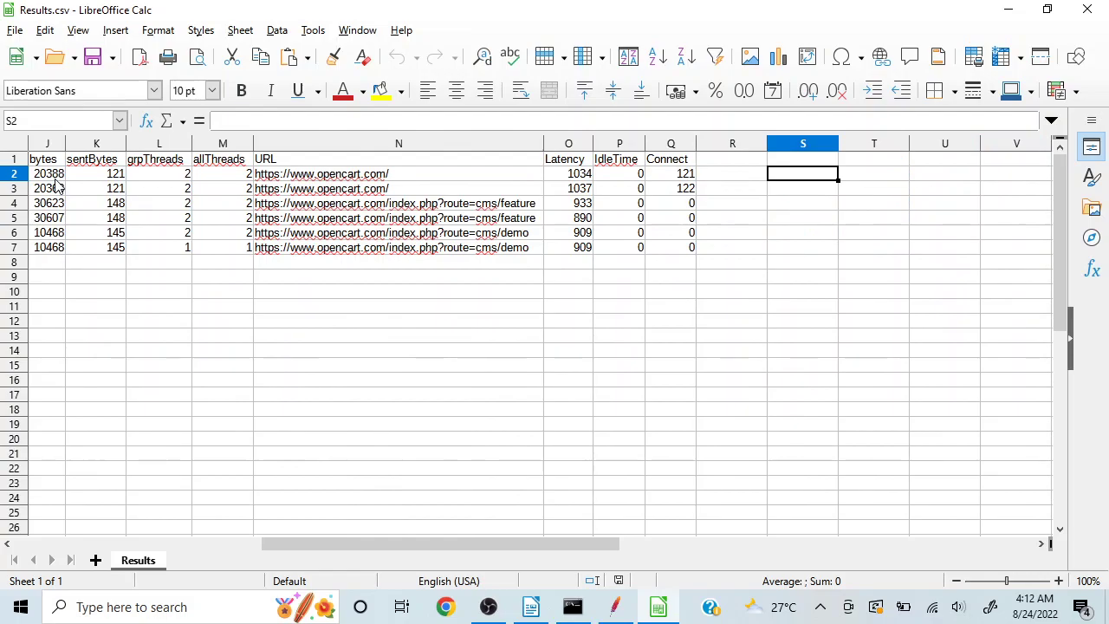
left_click(1089, 8)
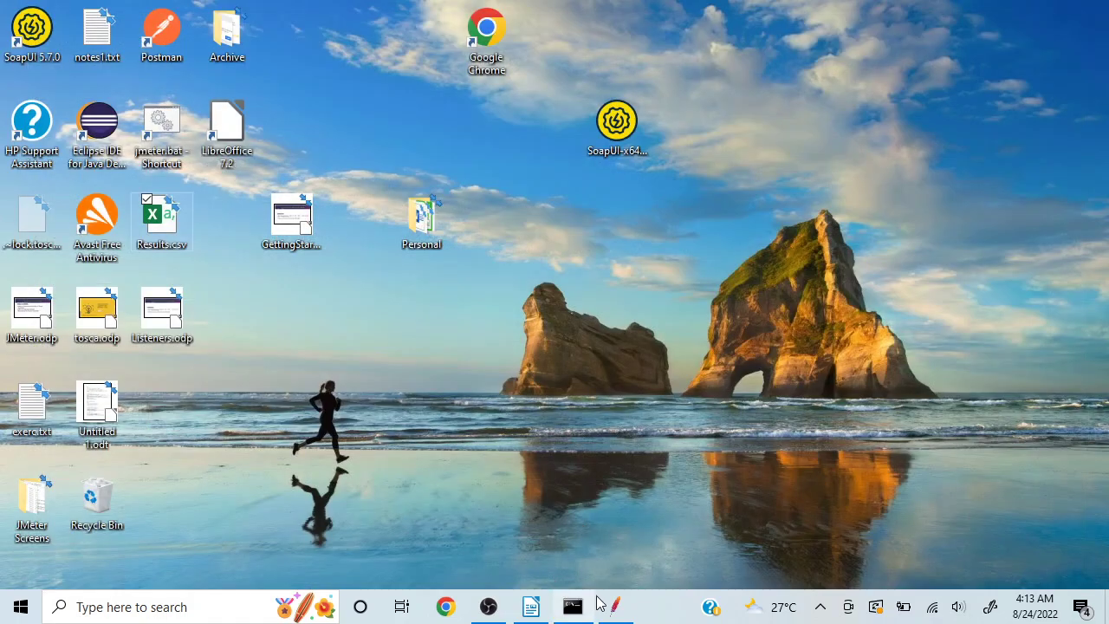
Return to JMeter and review the Sample Result Save Configuration options of View Results Tree without changing them
left_click(612, 606)
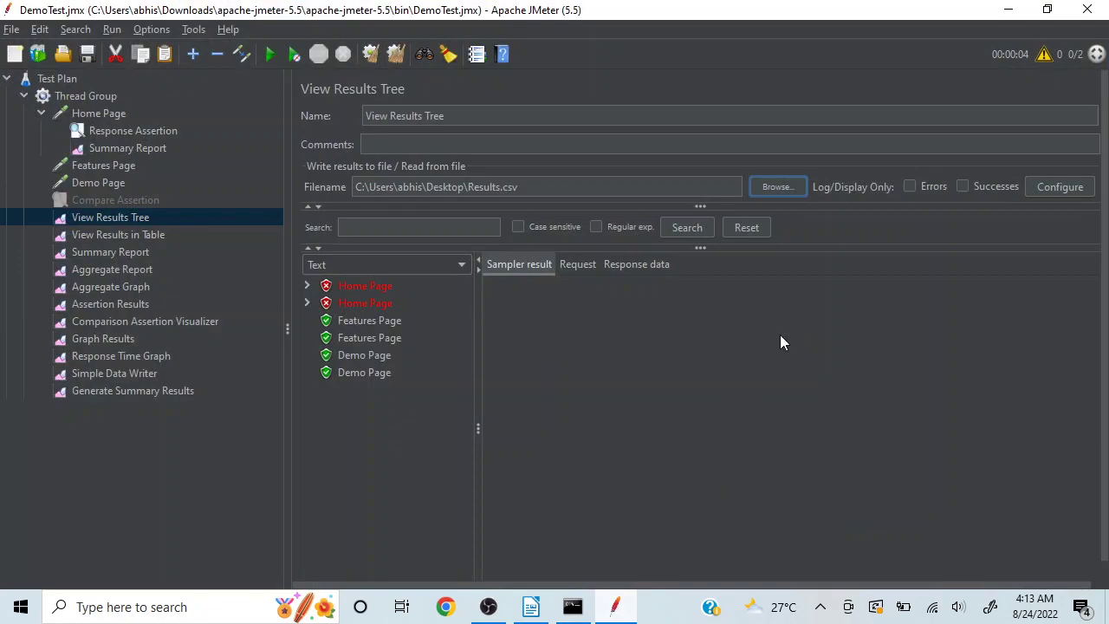
left_click(1056, 186)
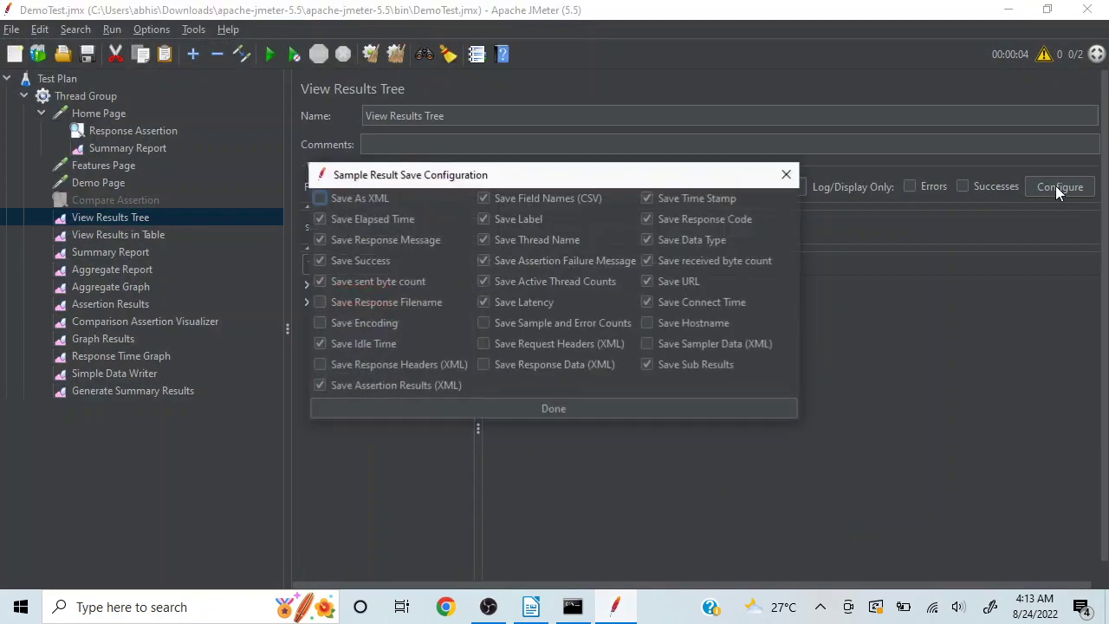
left_click(787, 175)
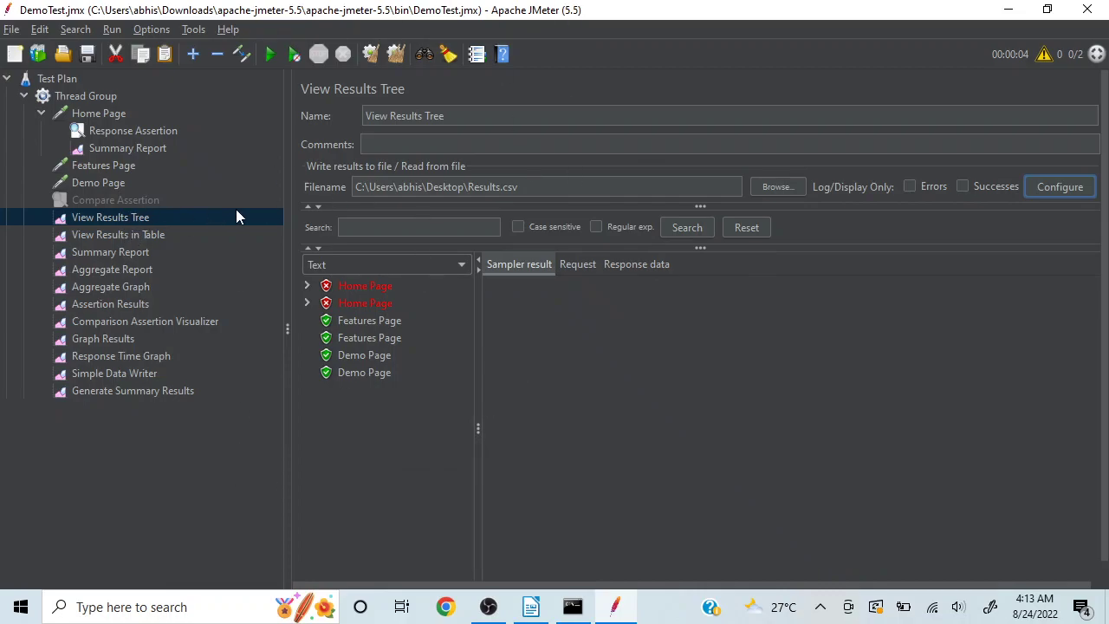
Examine the View Results in Table listener with a widened results area, and check its samples against the Thread Group settings
left_click(138, 237)
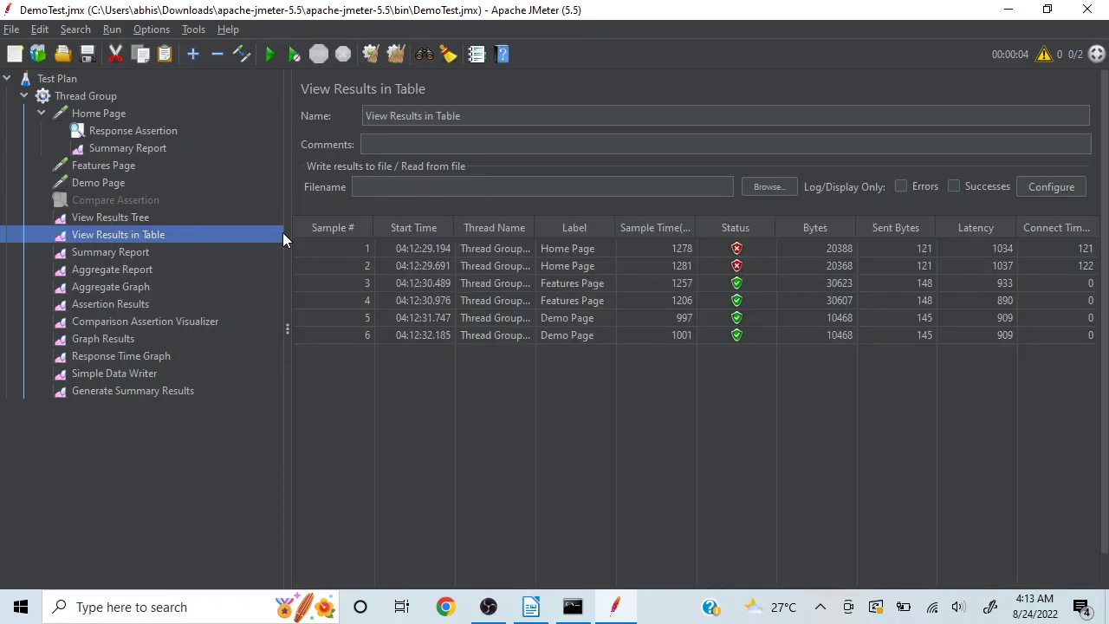
left_click_drag(288, 232, 204, 232)
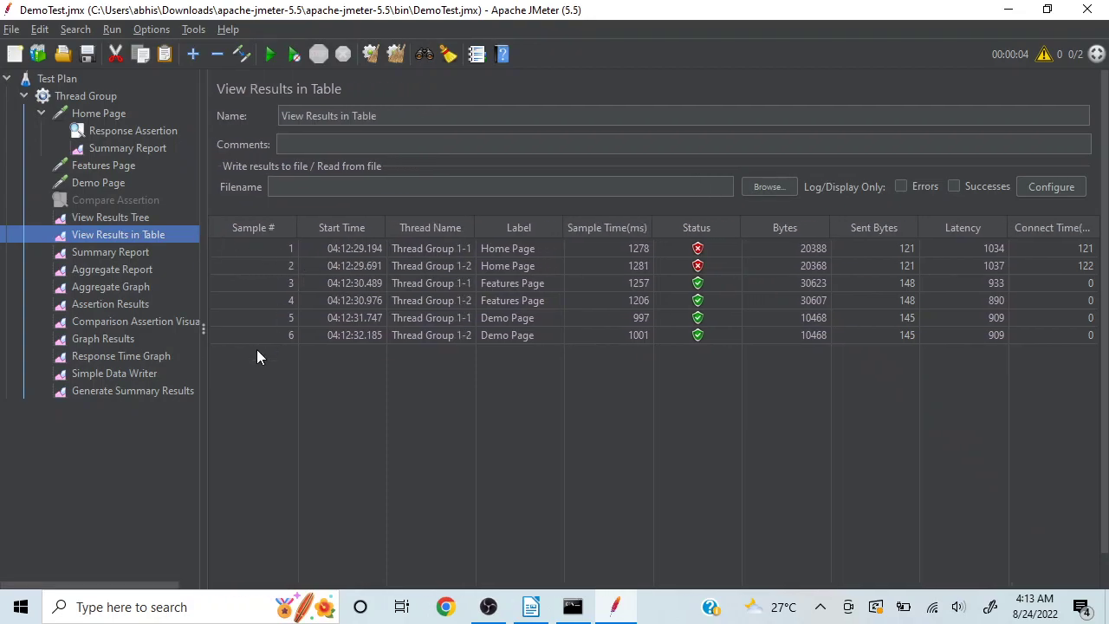
double_click(92, 97)
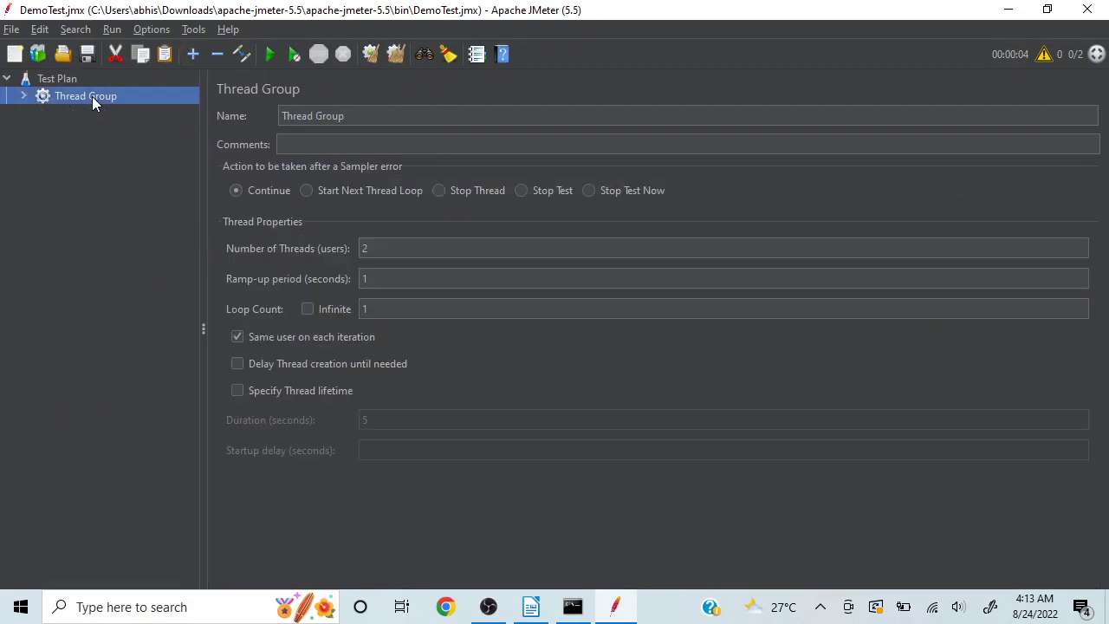
left_click(24, 96)
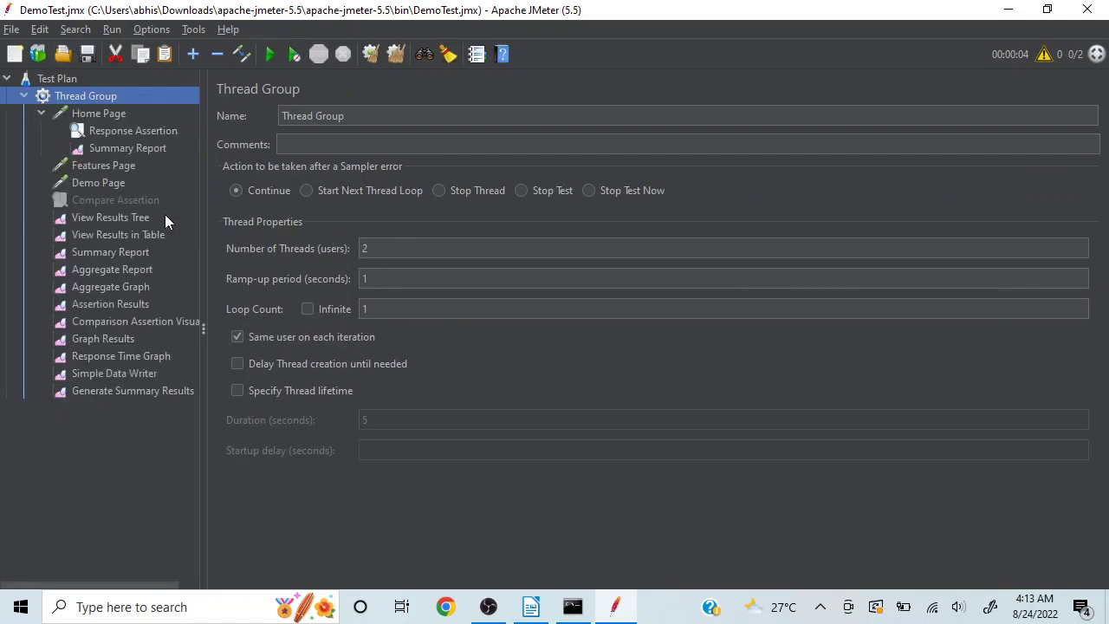
left_click(120, 237)
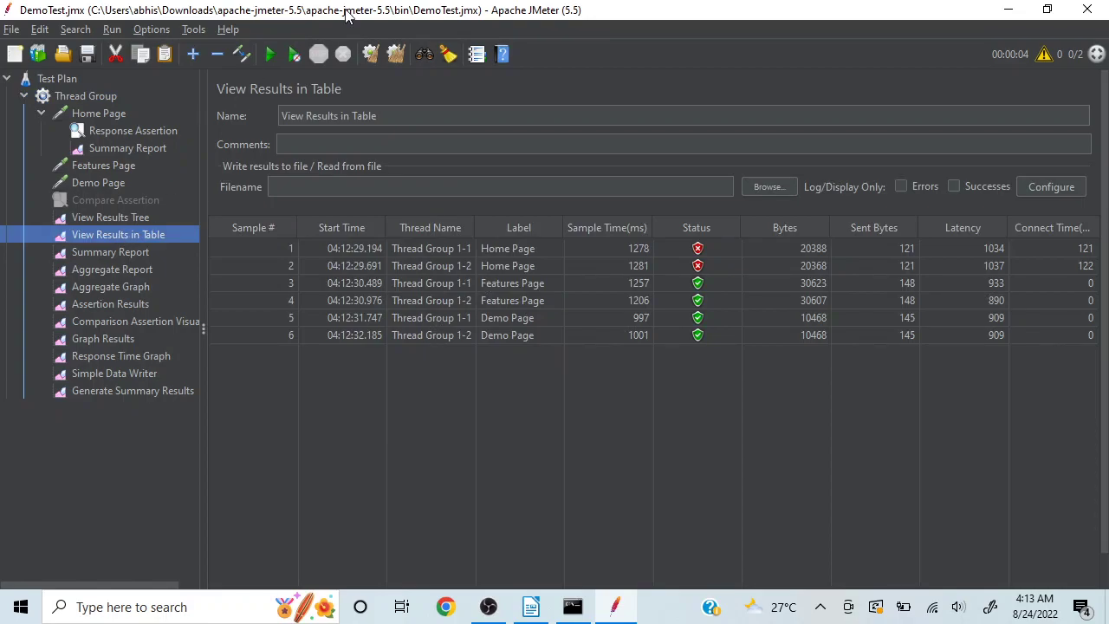
Clear all earlier results and rerun the test, appending its output to the existing Results.csv file
left_click(395, 55)
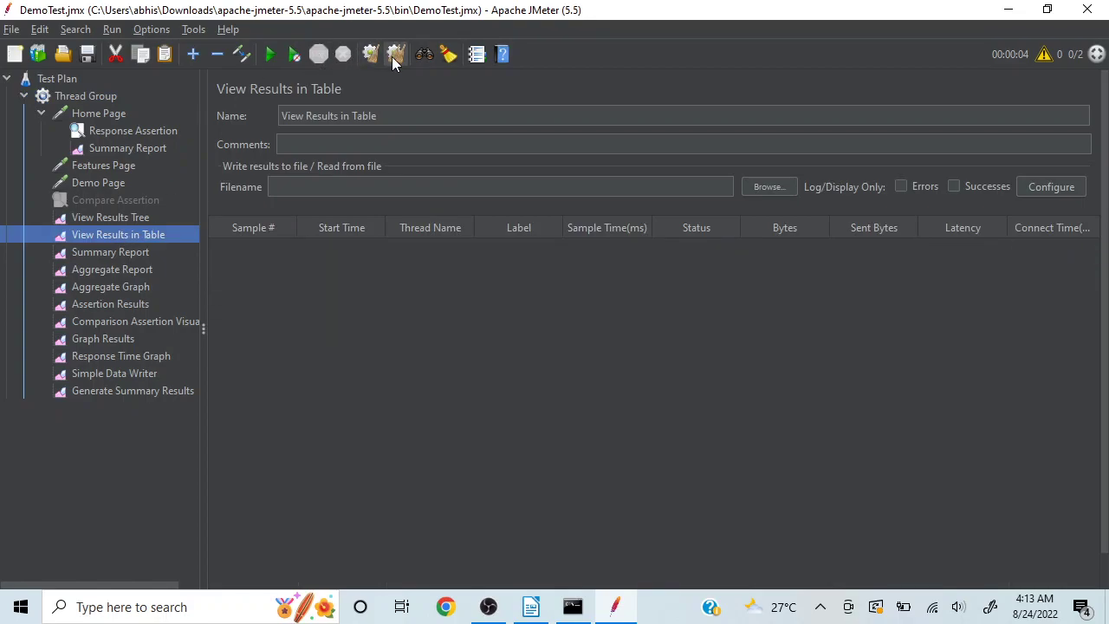
left_click(268, 55)
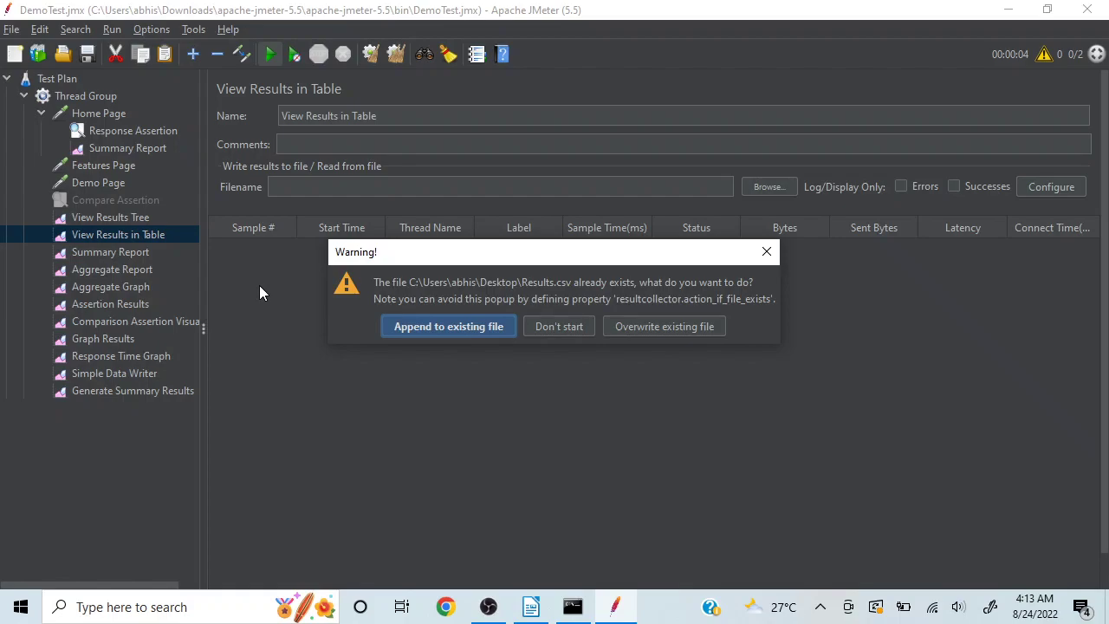
left_click(429, 327)
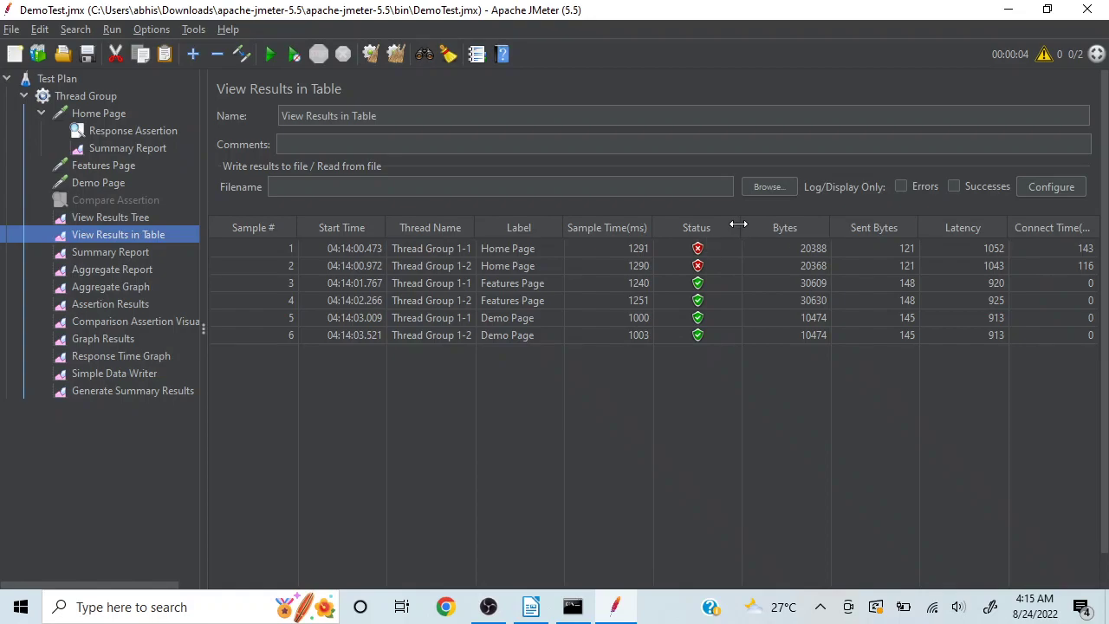
Narrow the Status, Bytes, Sent Bytes and Latency columns of the results table, and compare the listener with View Results Tree
left_click_drag(738, 224, 713, 219)
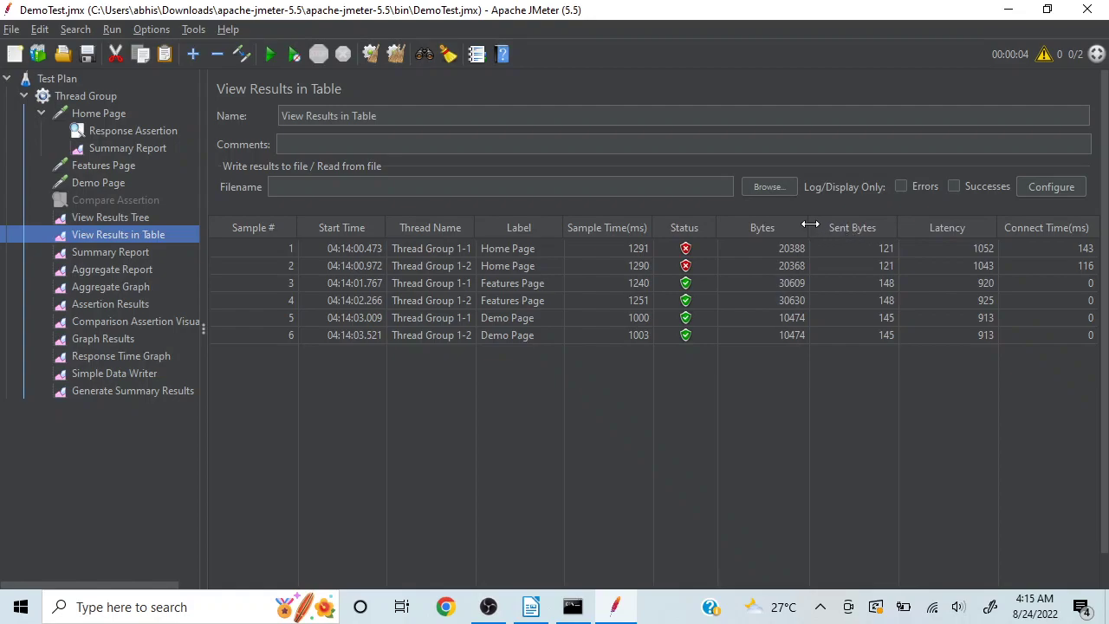
left_click_drag(808, 224, 772, 222)
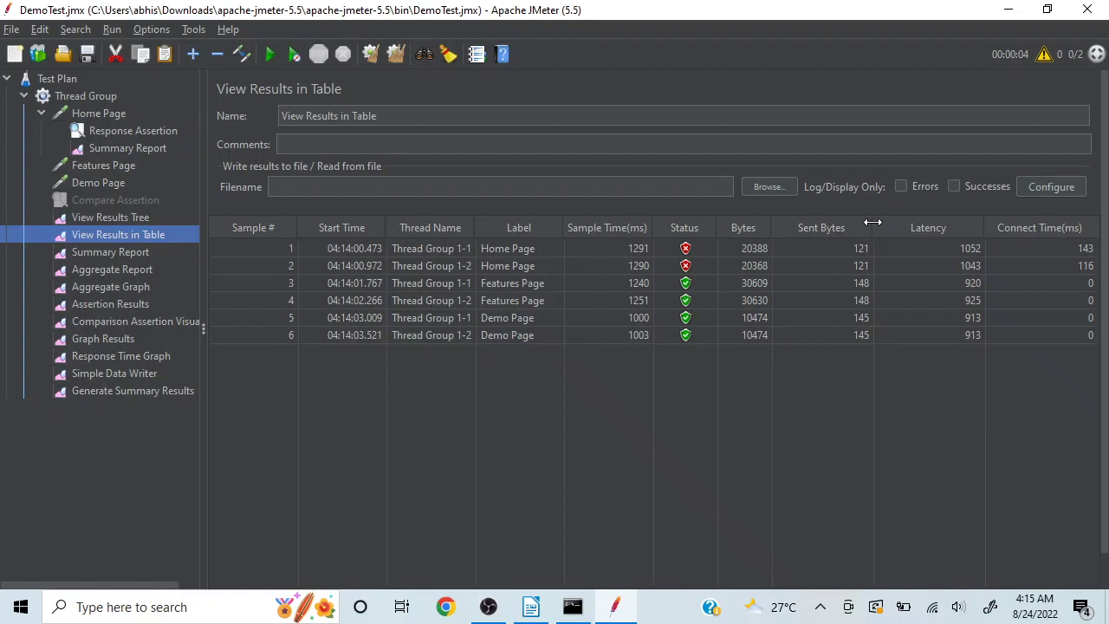
left_click_drag(873, 223, 838, 221)
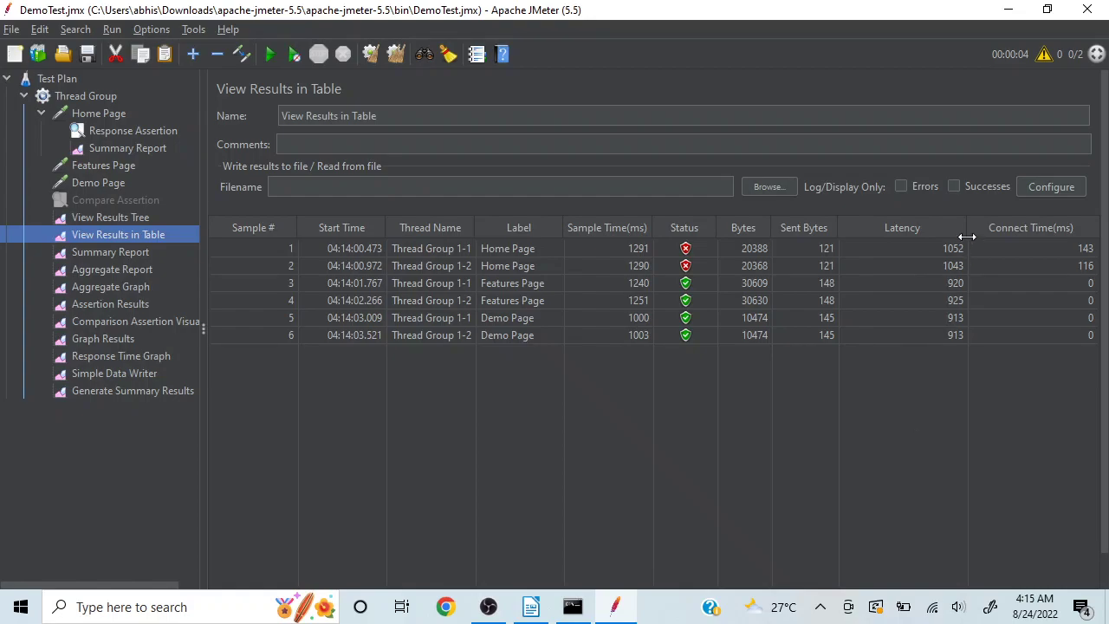
left_click_drag(968, 228, 910, 228)
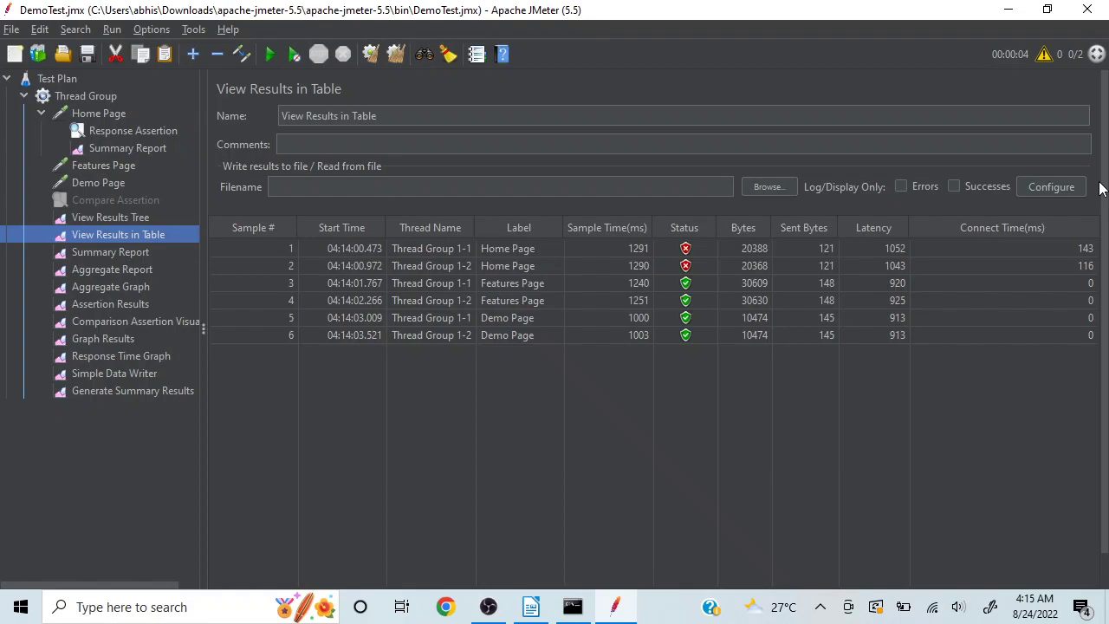
left_click(95, 220)
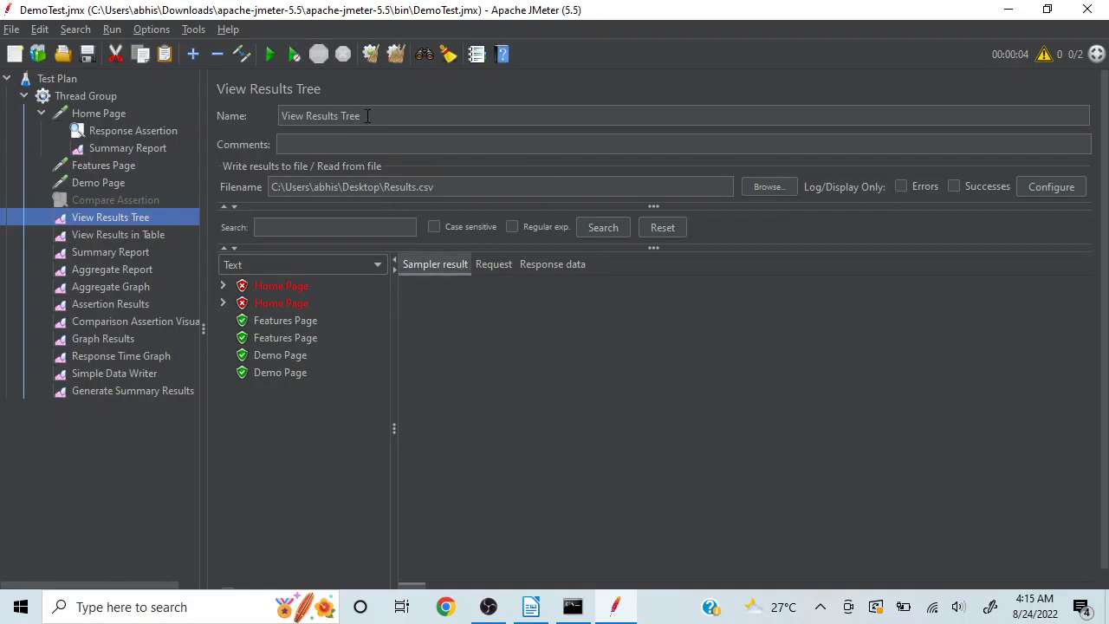
left_click(118, 233)
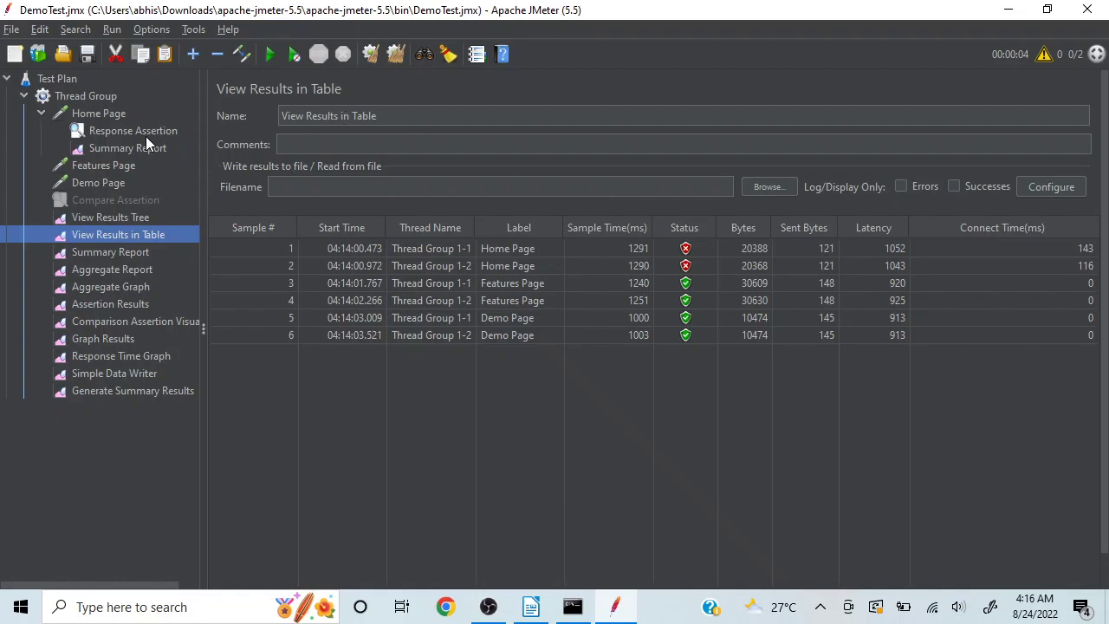
Open the Thread Group's Summary Report, rerun the test from cleared results appending to Results.csv, and collapse the Home Page branch
left_click(100, 252)
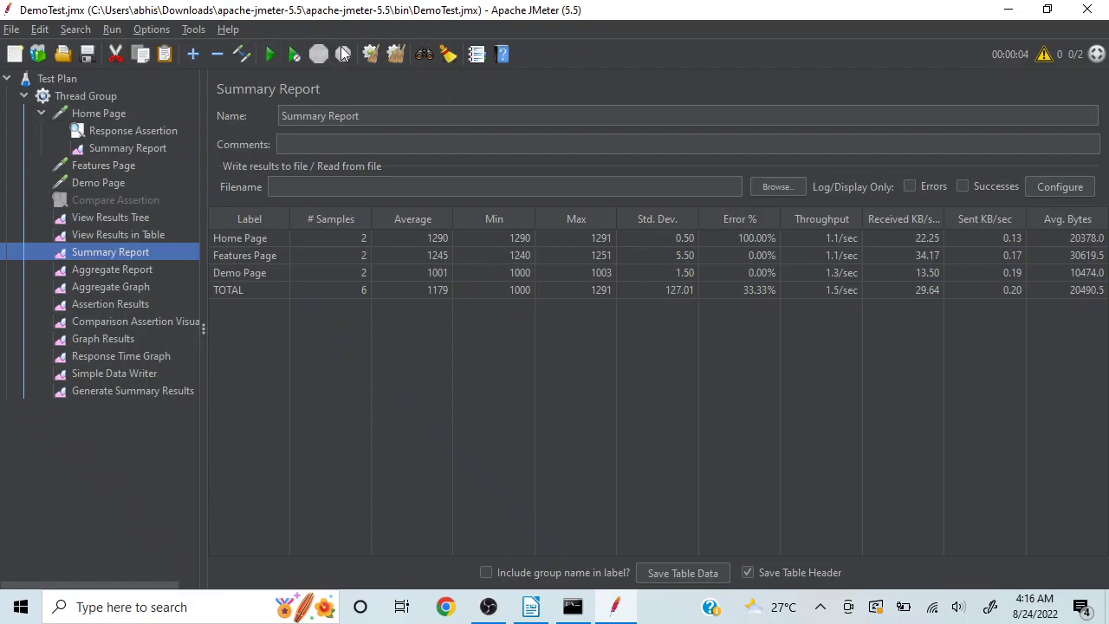
left_click(396, 53)
left_click(270, 54)
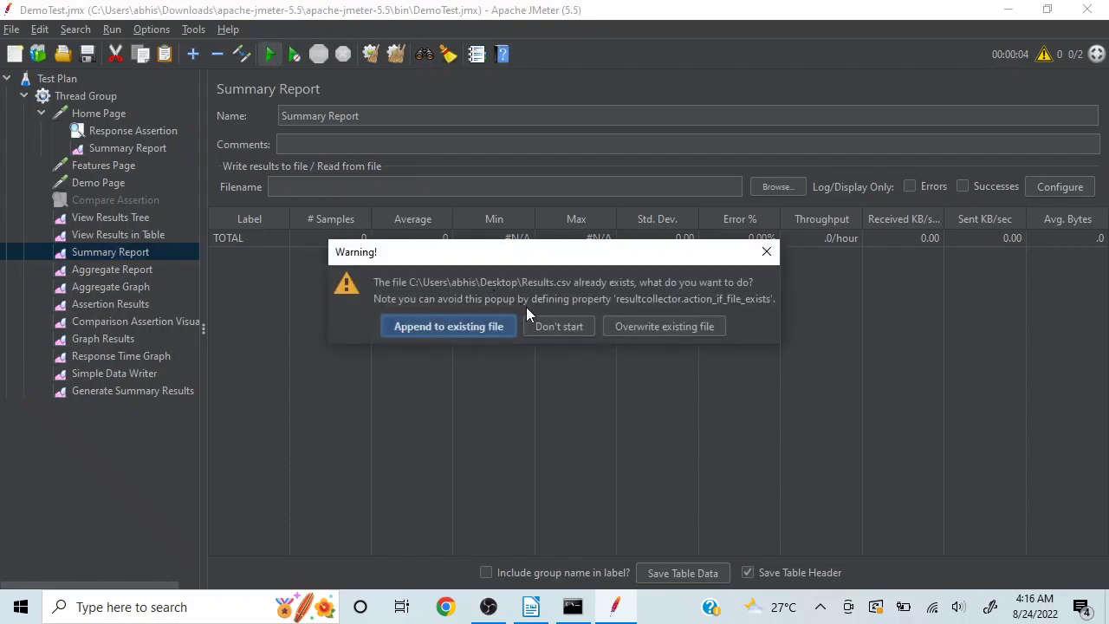
left_click(442, 324)
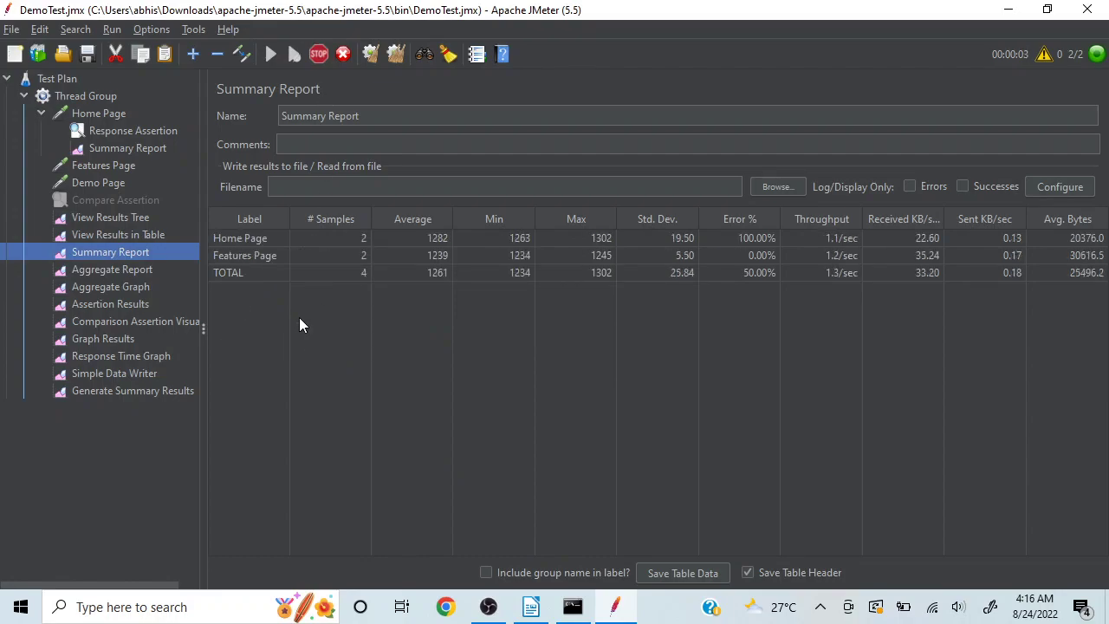
left_click(41, 114)
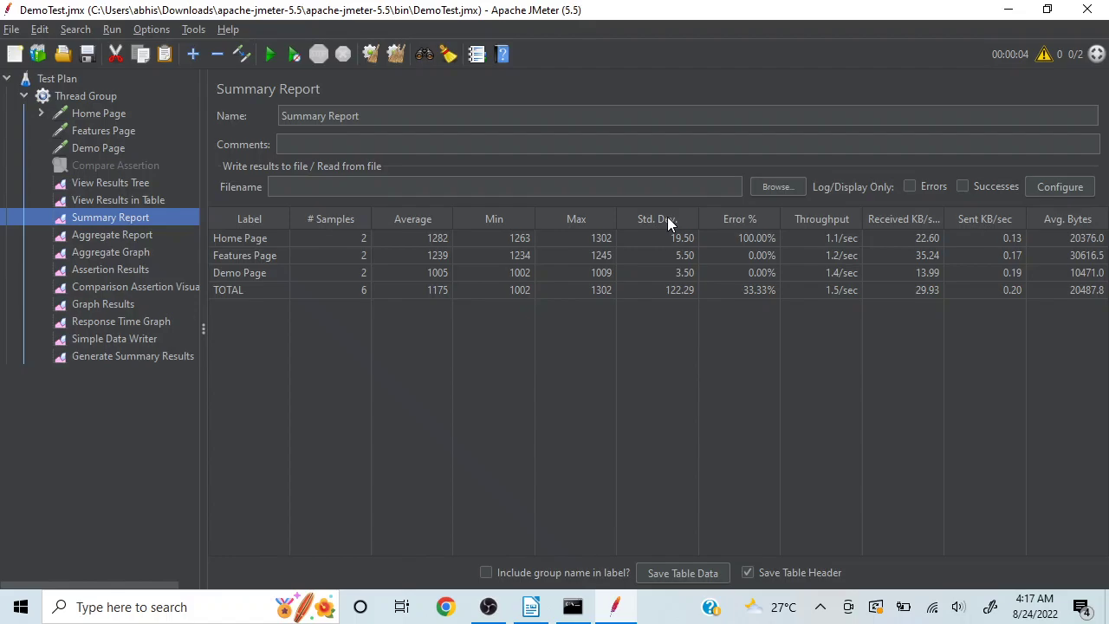
Switch to the LibreOffice Writer notes, review the Standard Deviation definition and equation, and return to the Summary Report in JMeter
left_click(531, 607)
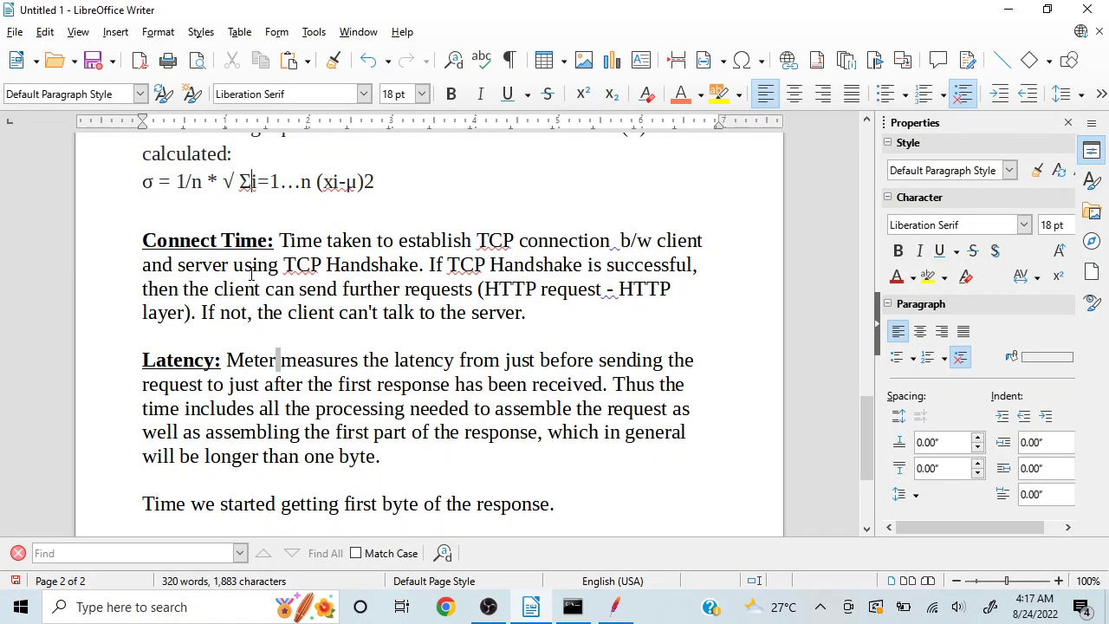
scroll(251, 274, "up", 3)
scroll(251, 272, "up", 3)
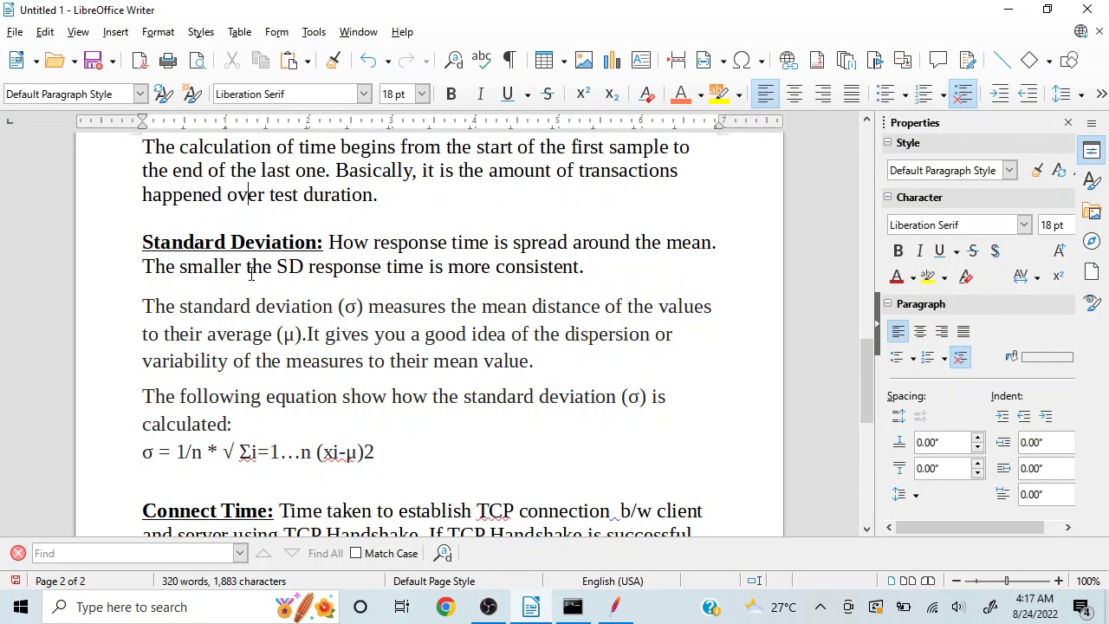
scroll(251, 273, "up", 5)
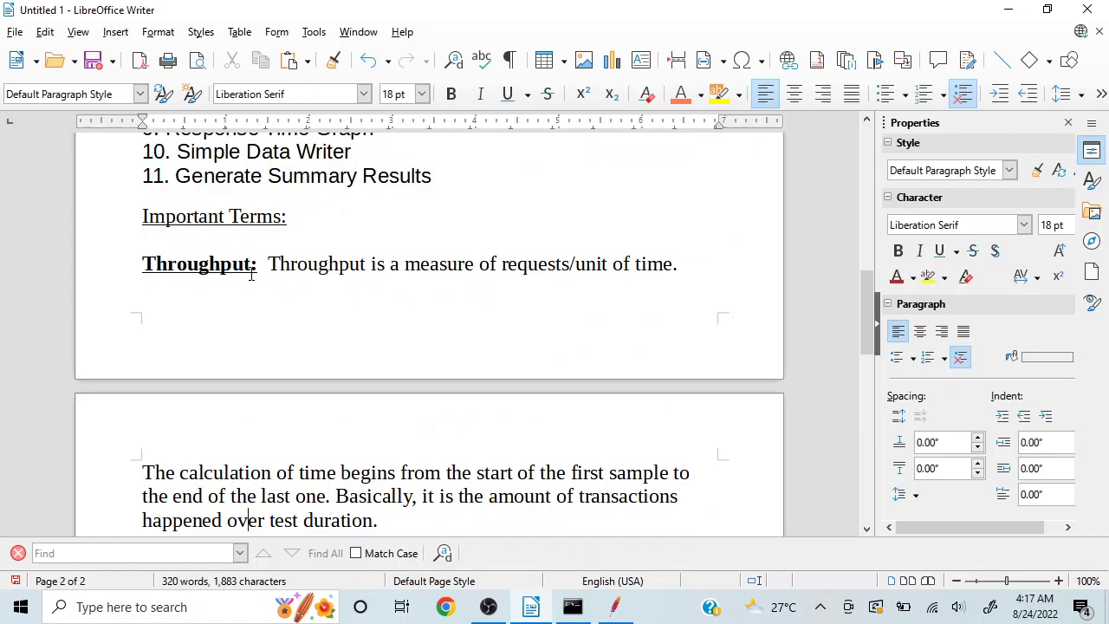
scroll(251, 274, "down", 3)
scroll(251, 274, "down", 3)
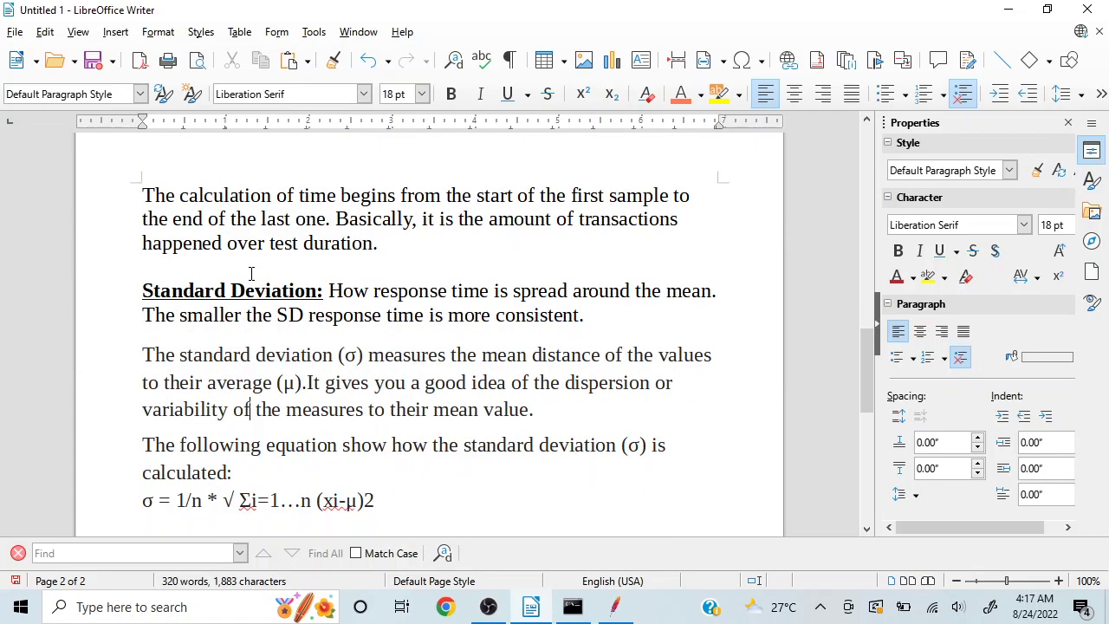
key("Down")
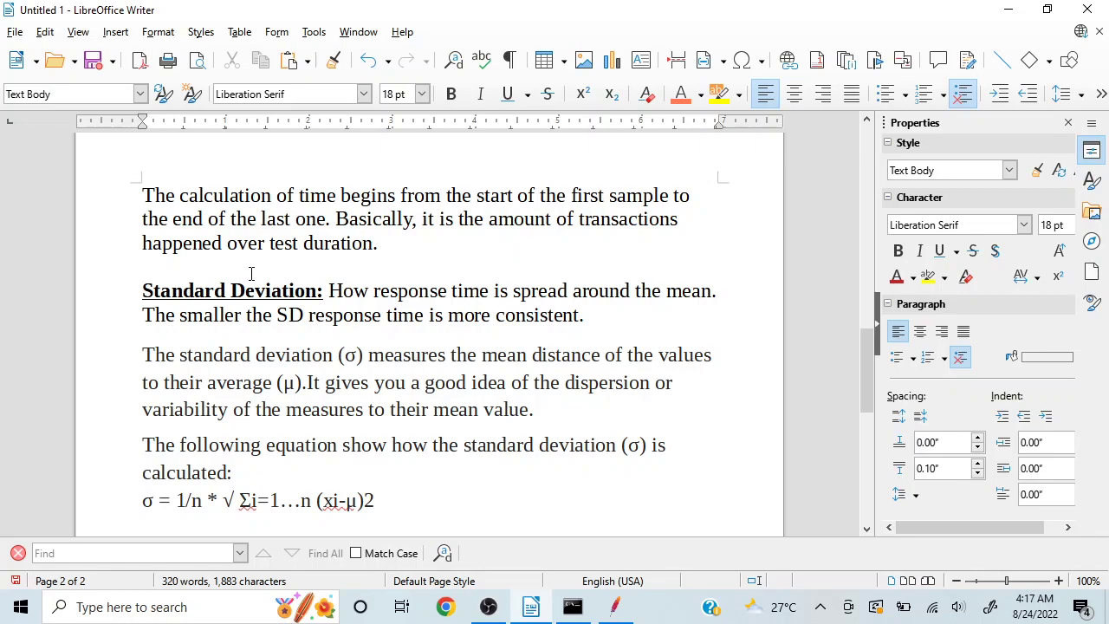
key("Down")
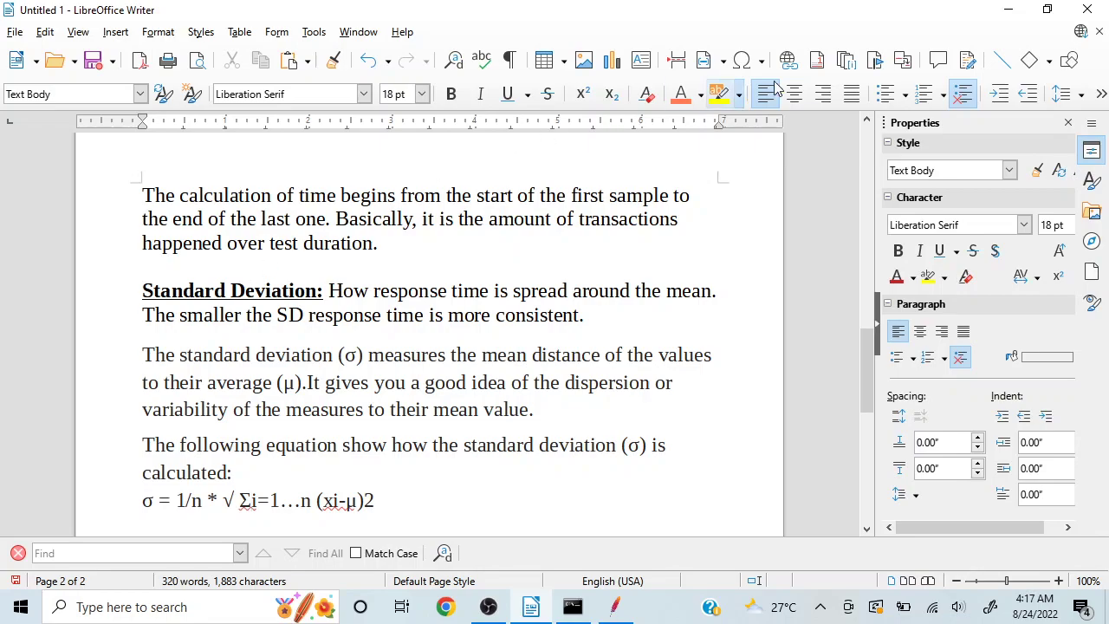
left_click(1009, 8)
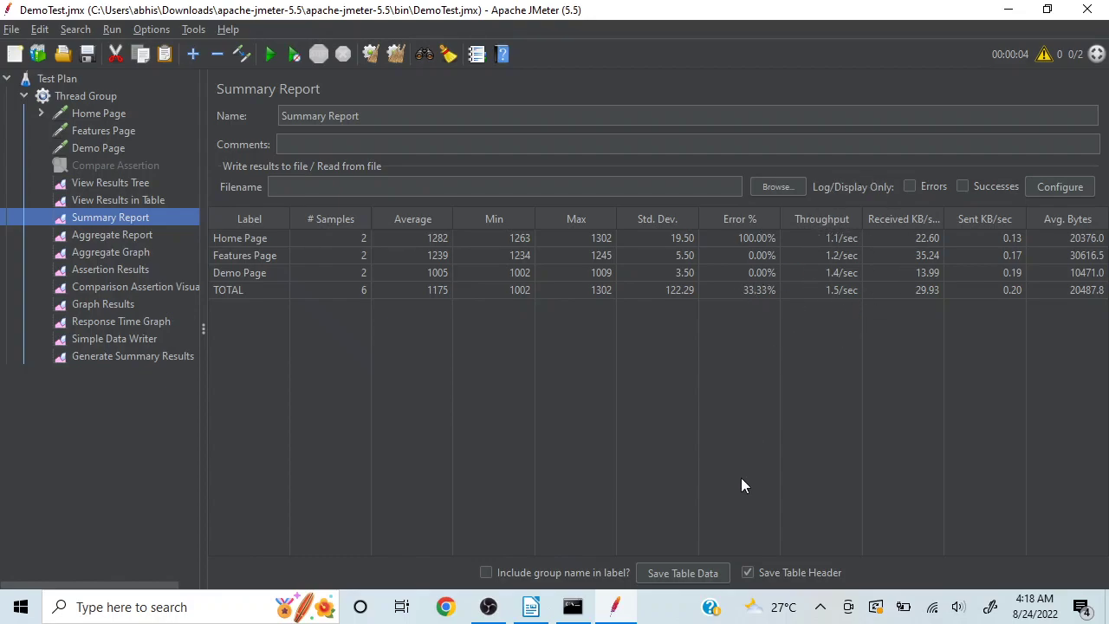
Reopen the Writer notes to review the Throughput definition and its time calculation, and return to the JMeter Summary Report
left_click(530, 606)
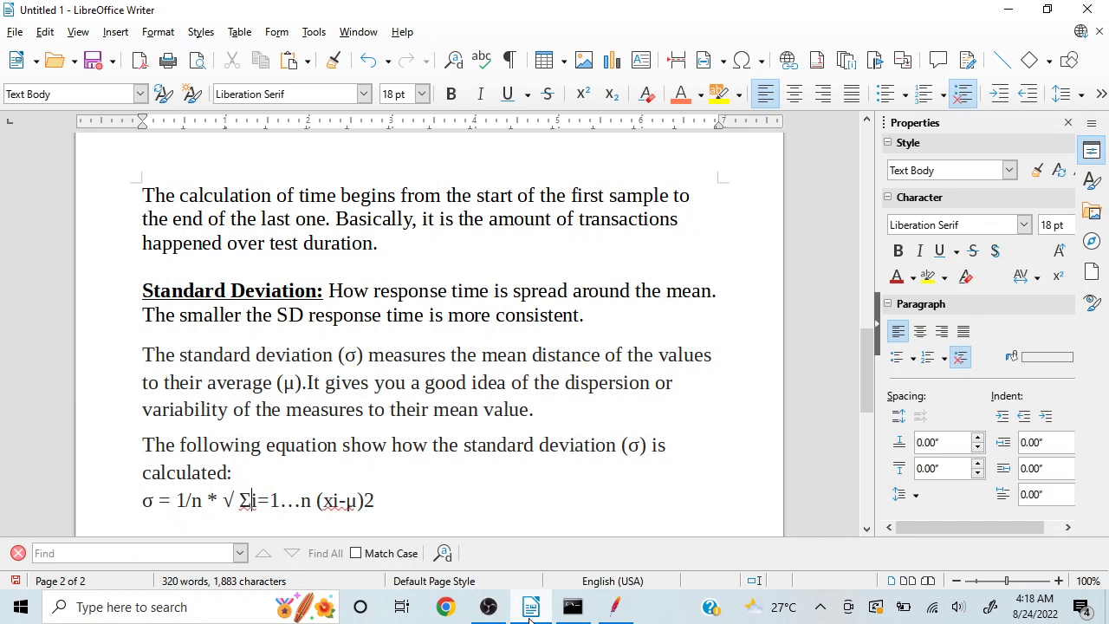
left_click(235, 241)
key("Up")
key("Up")
key("Up")
key("Up")
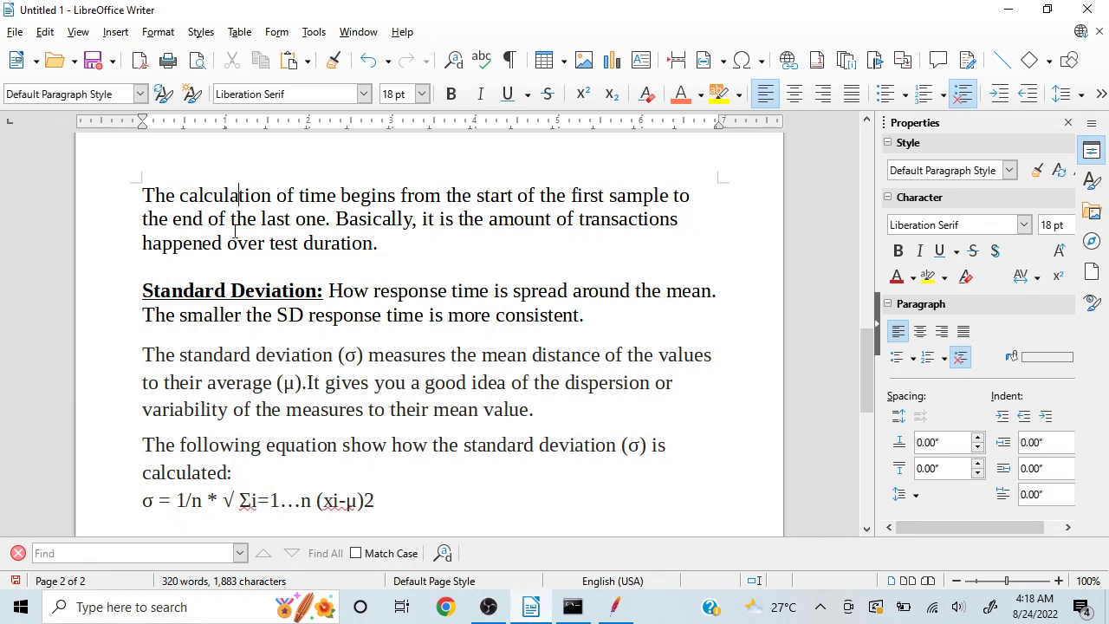
key("Down")
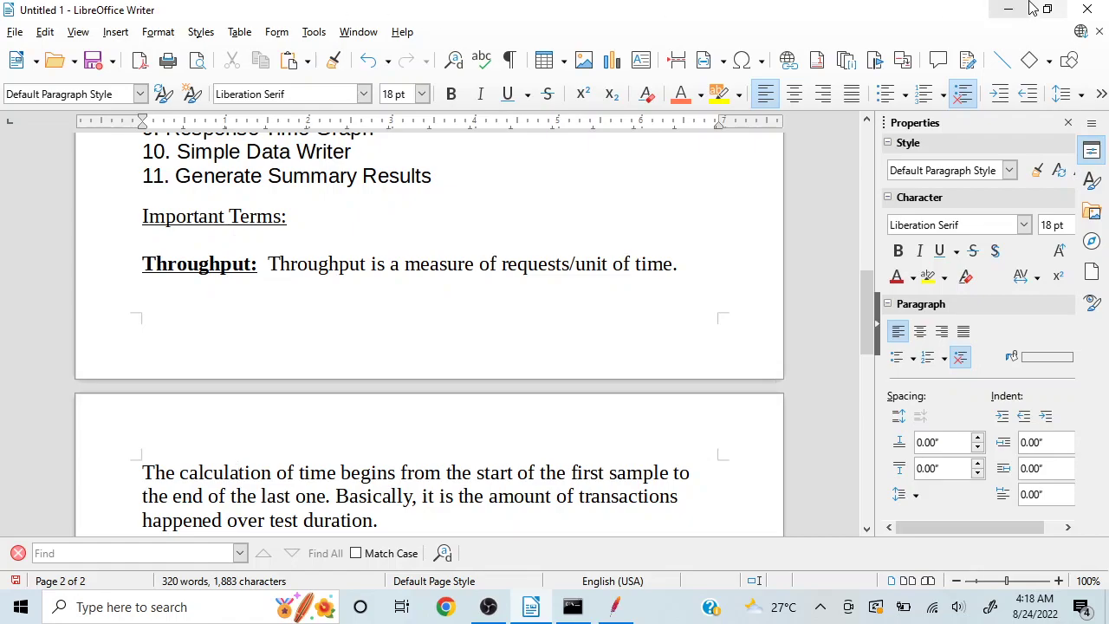
left_click(1003, 12)
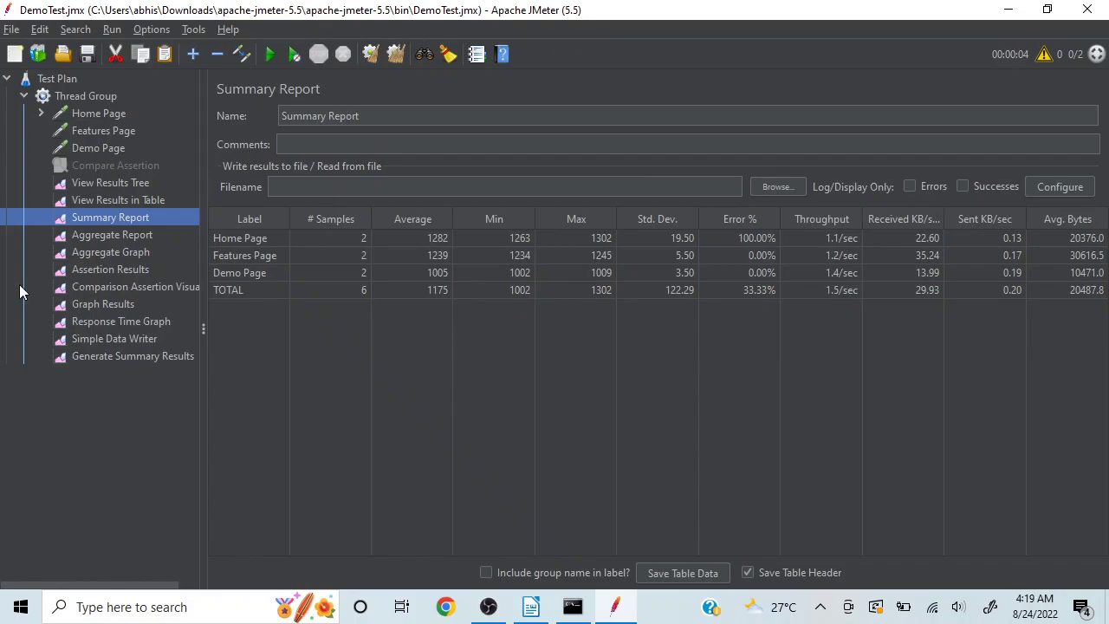
Examine the Aggregate Report's median, percentile and throughput columns, and compare them with the Aggregate Graph table
left_click(135, 236)
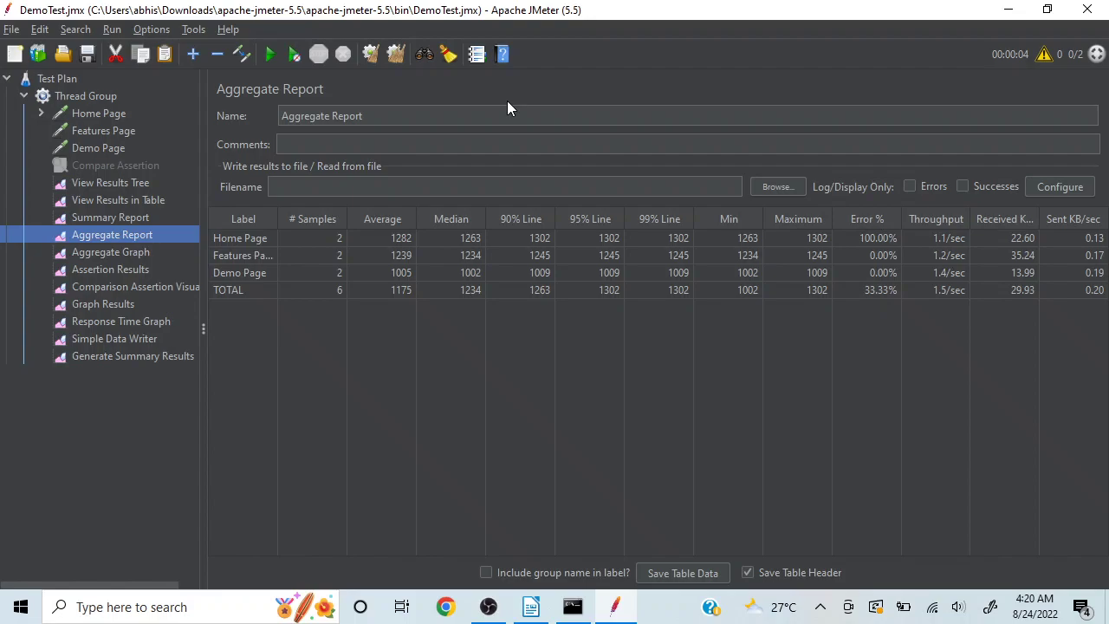
left_click(98, 251)
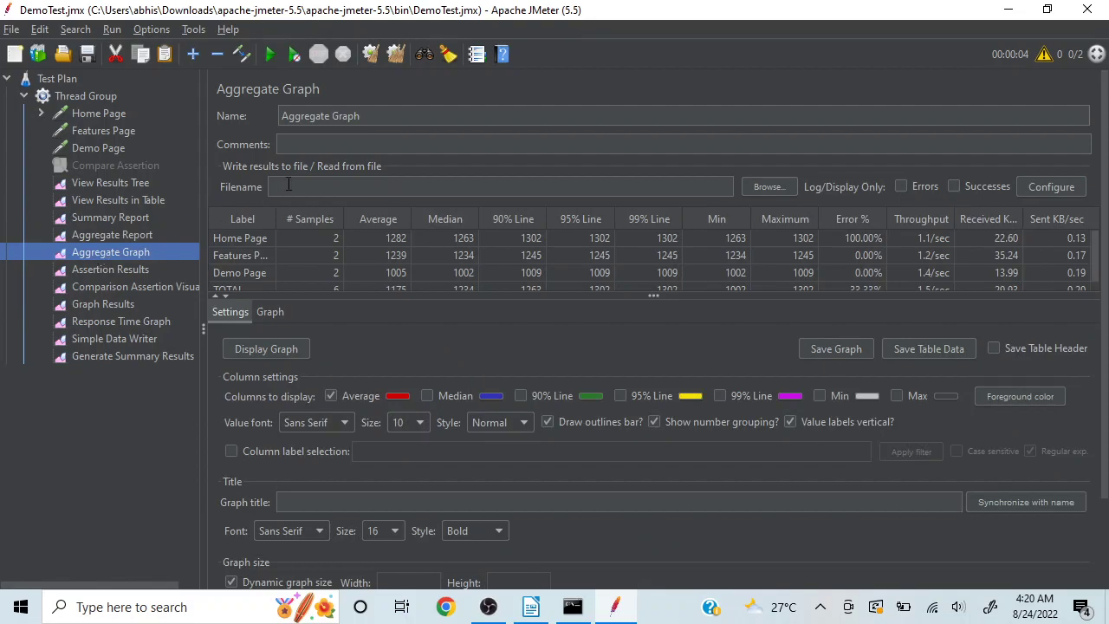
left_click(112, 234)
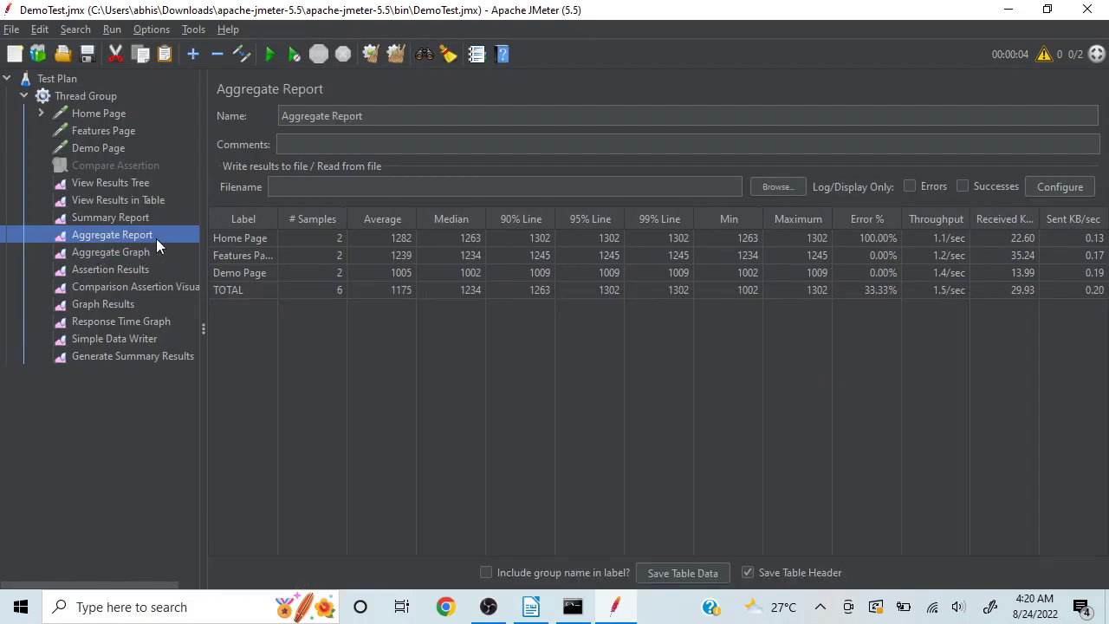
Display the Aggregate Graph with only the Average column and bring the whole bar chart into view
left_click(104, 250)
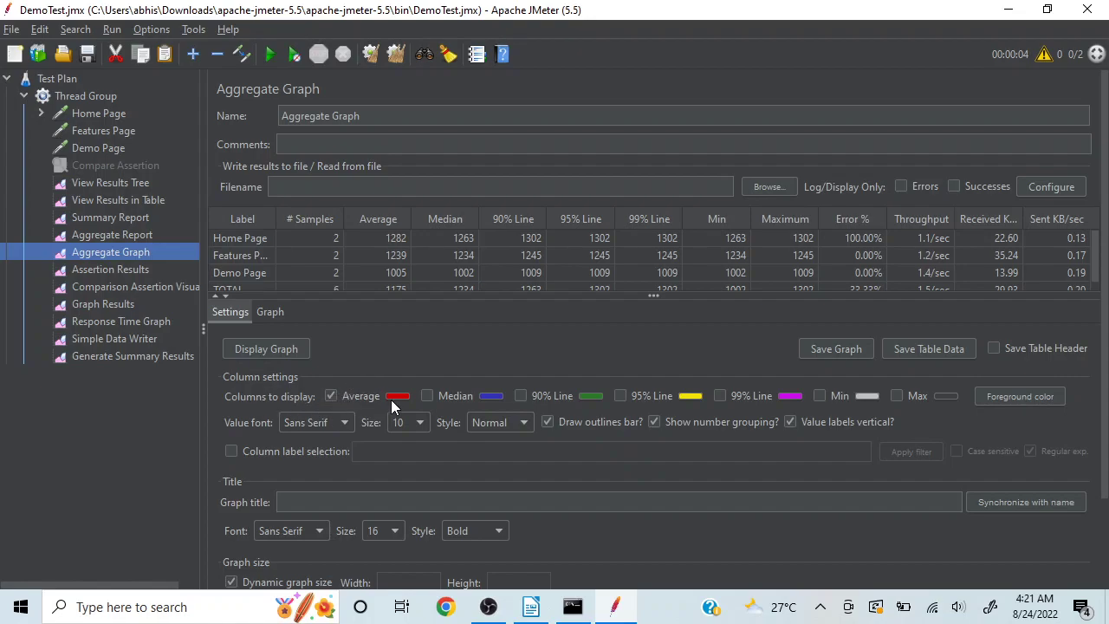
left_click(259, 349)
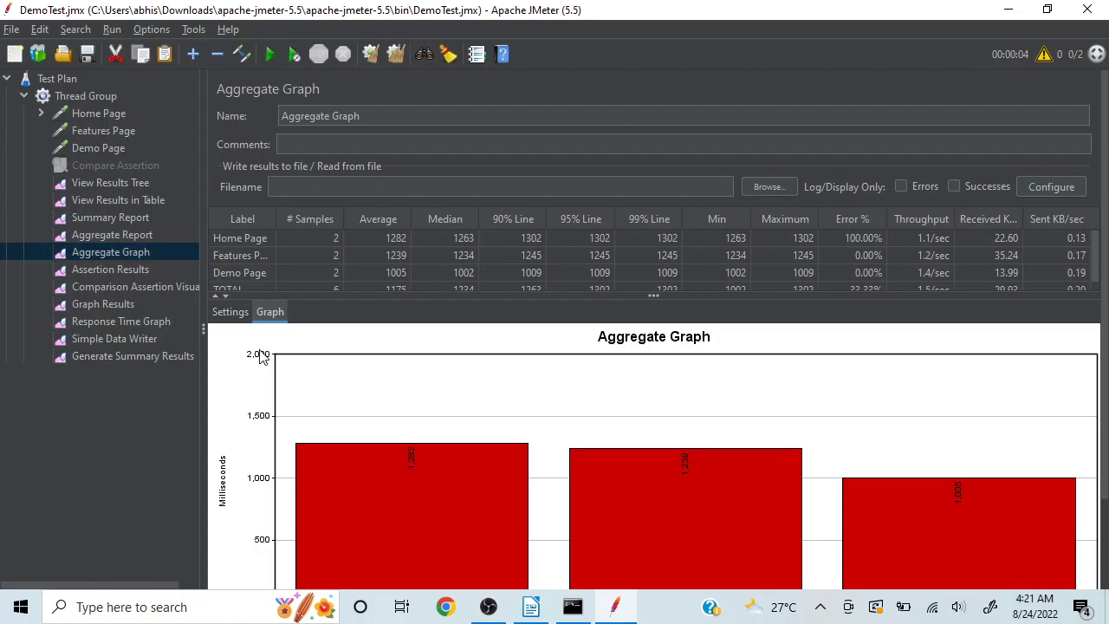
left_click(1105, 574)
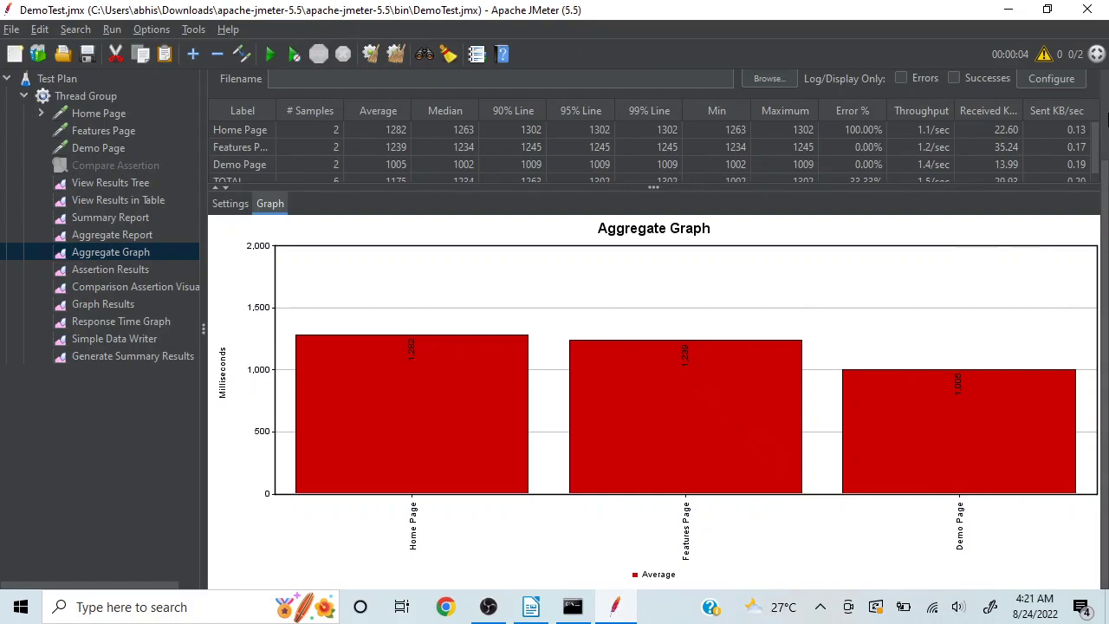
Add Median, 90% Line, 95% Line, 99% Line, Min and Max to the Aggregate Graph, display it, and return to its settings
left_click(232, 206)
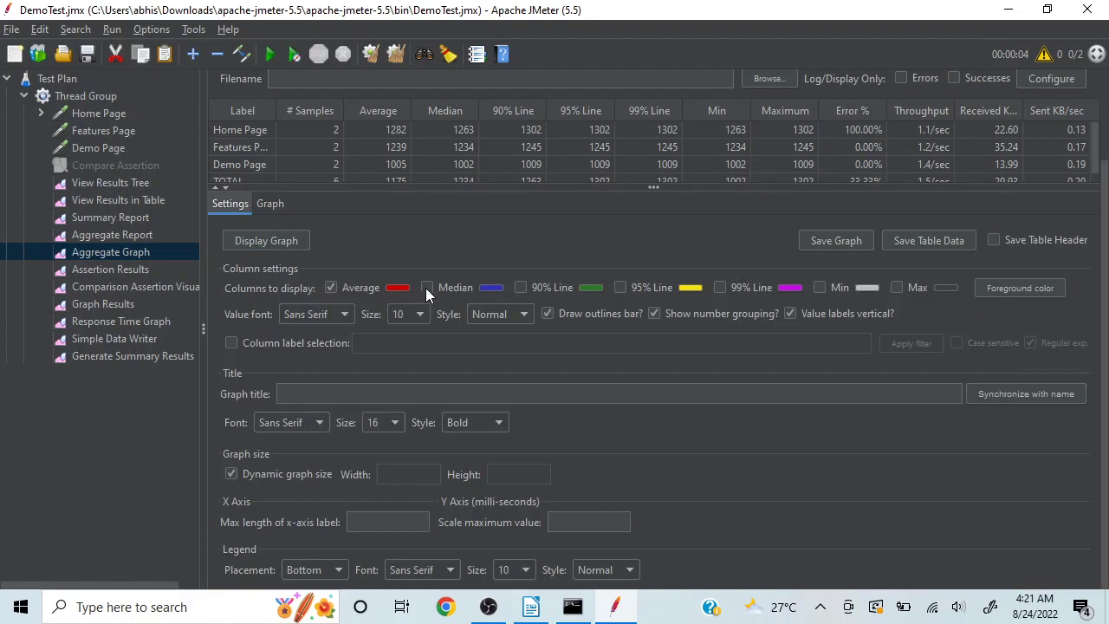
left_click(519, 287)
left_click(619, 287)
left_click(719, 285)
left_click(818, 288)
left_click(901, 284)
left_click(269, 238)
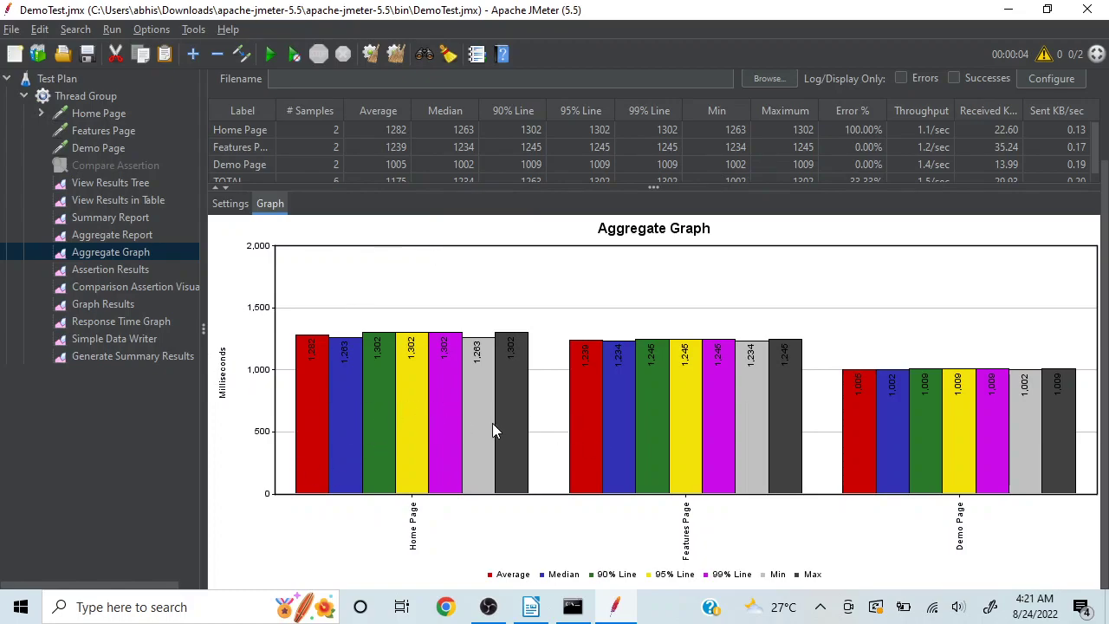
left_click(228, 206)
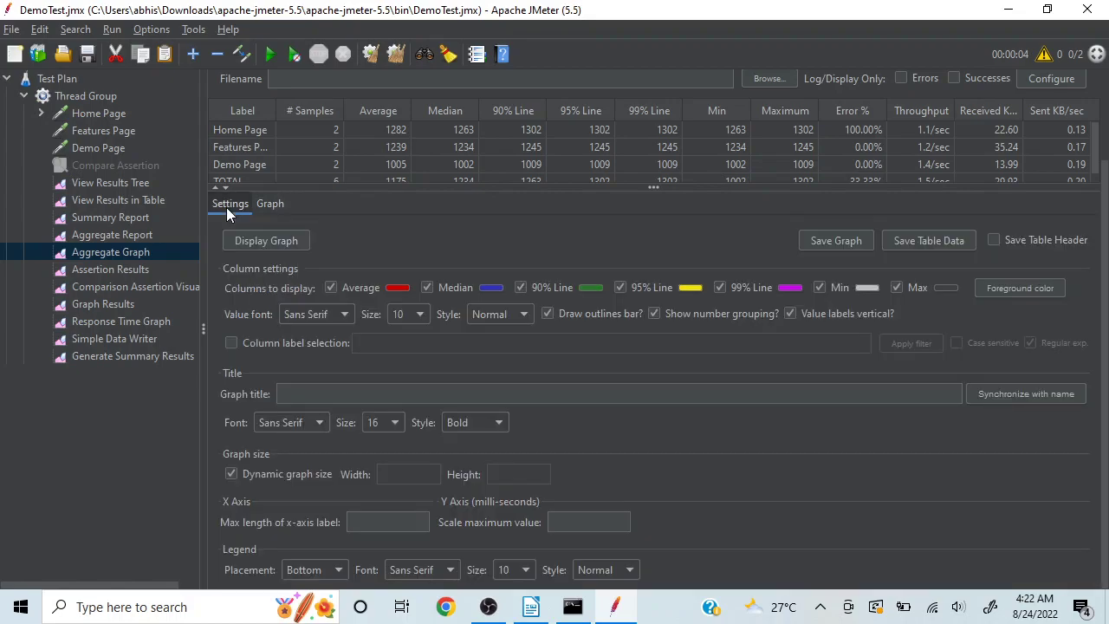
Review the Assertion Results listener and expand the Home Page sampler to show its Response Assertion
left_click(126, 270)
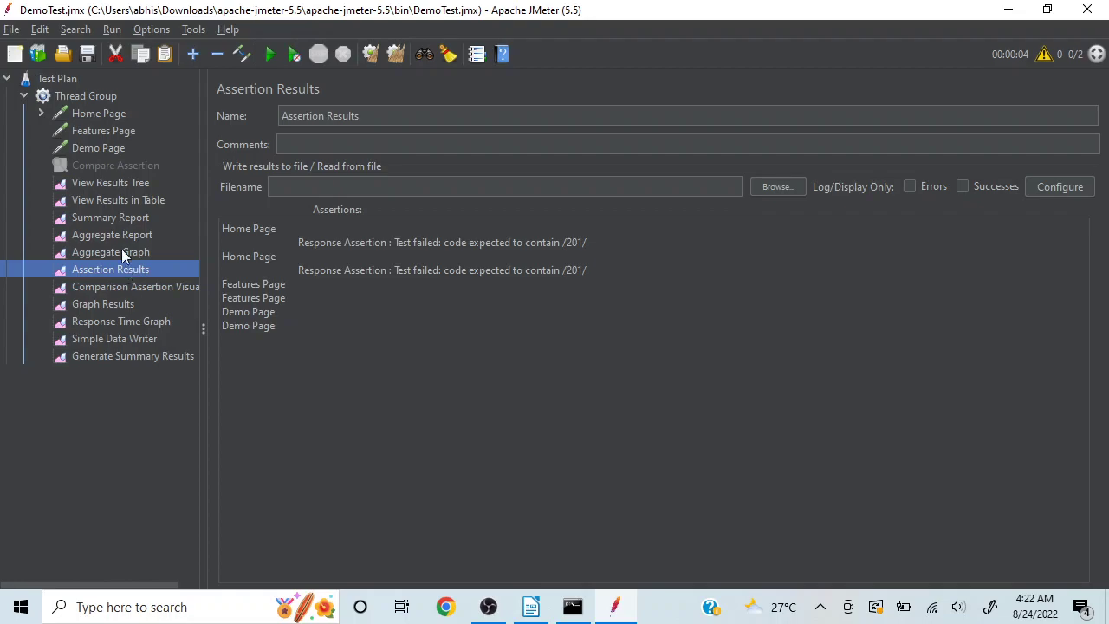
left_click(42, 114)
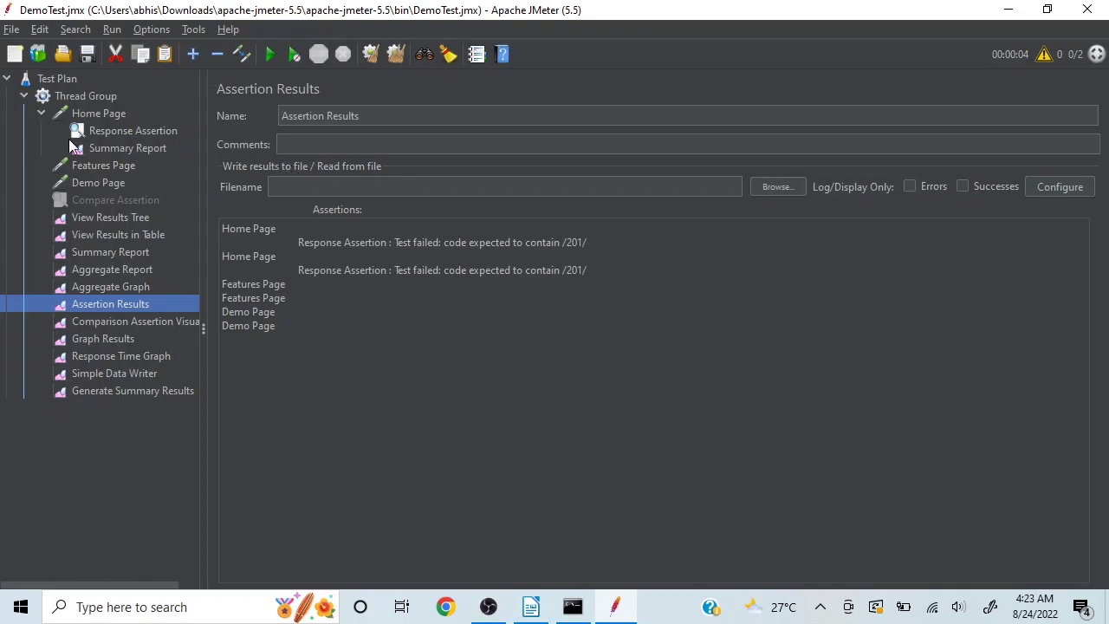
Review the Comparison Assertion Visualizer and look through the element categories that can be added to the Thread Group, including Assertions
left_click(124, 322)
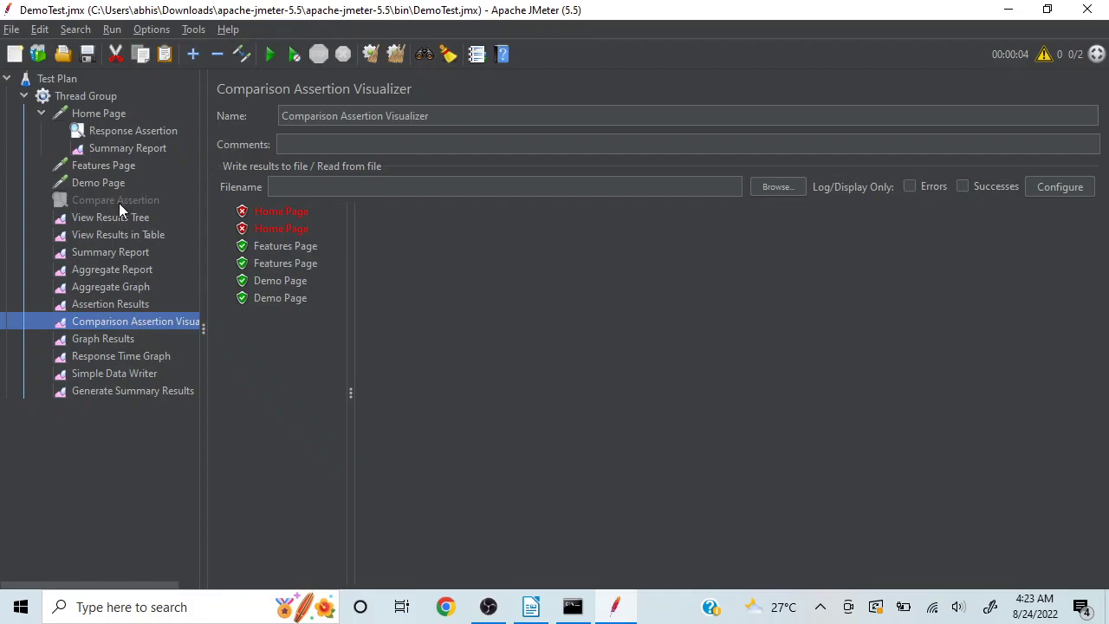
left_click(80, 98)
right_click(80, 97)
mouse_move(223, 105)
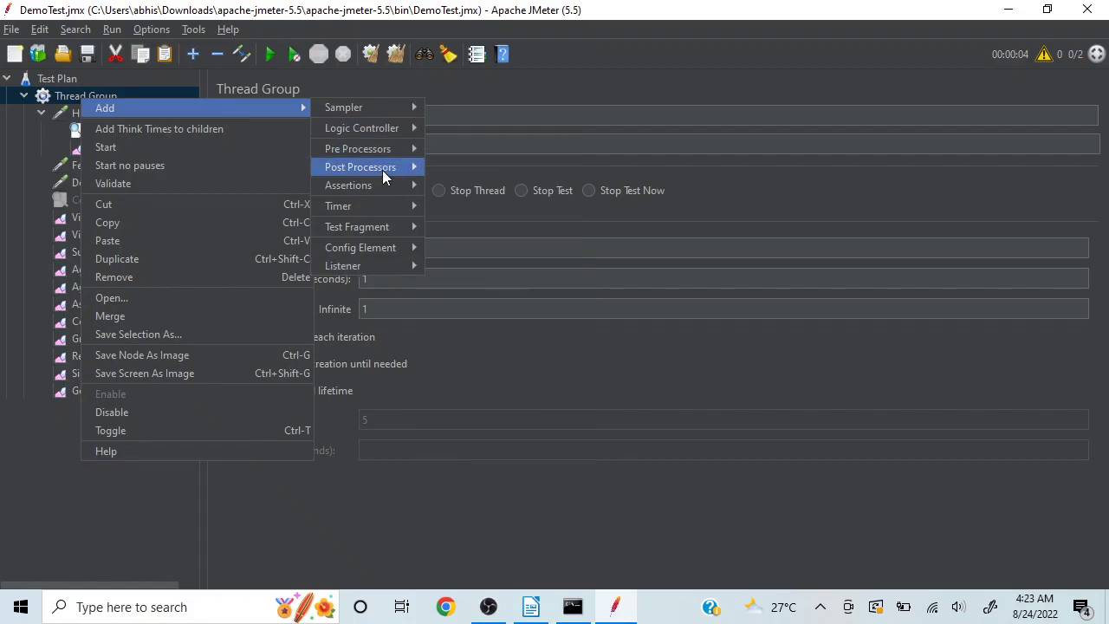
mouse_move(380, 185)
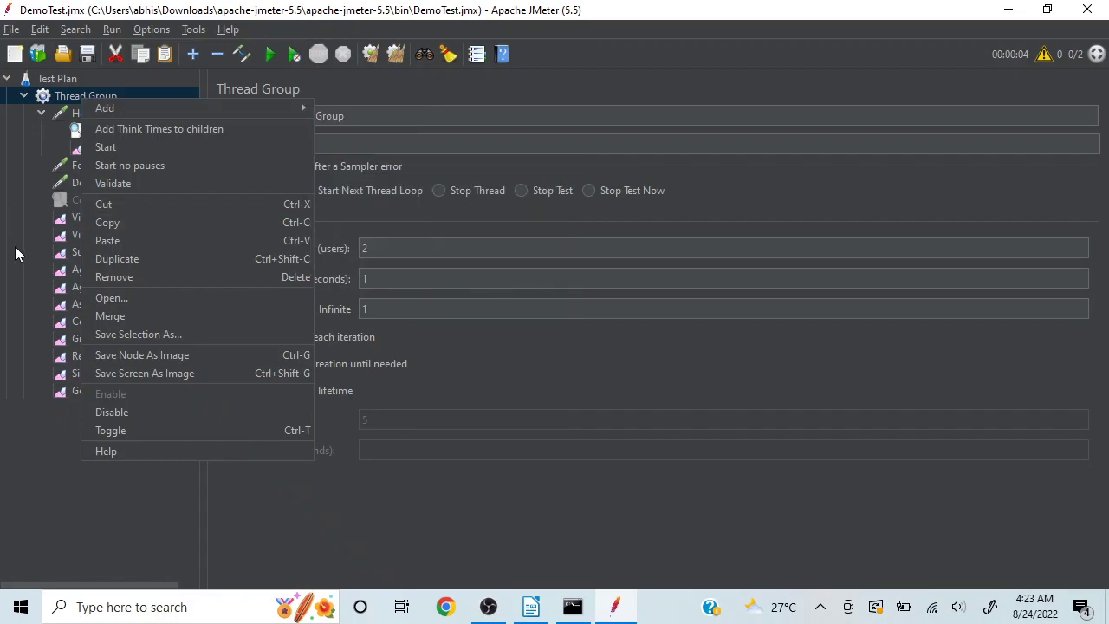
left_click(13, 530)
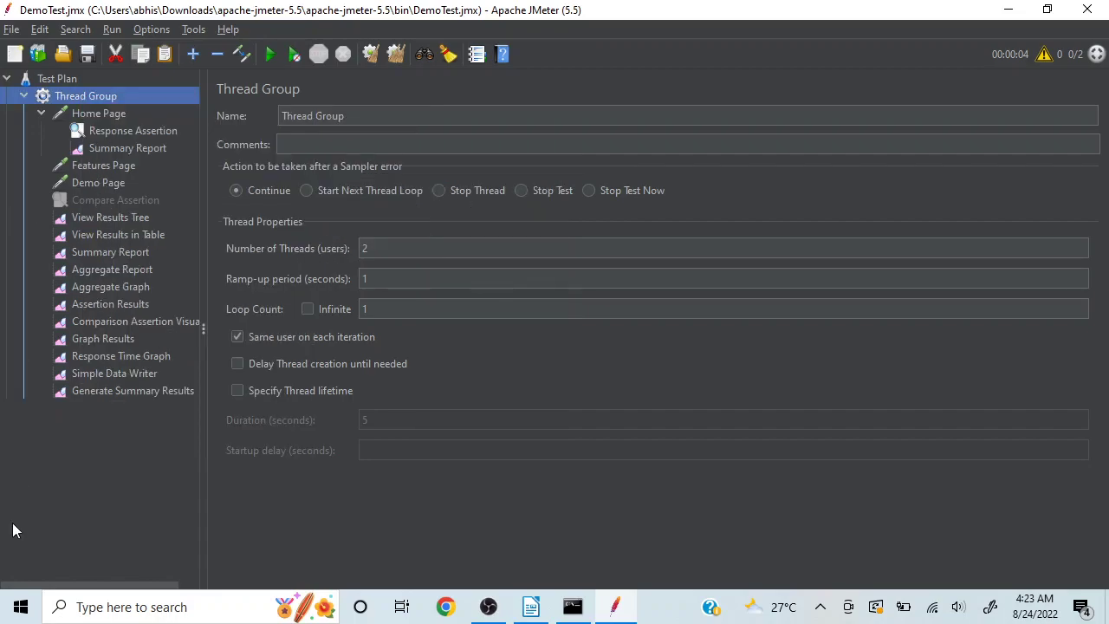
left_click(135, 322)
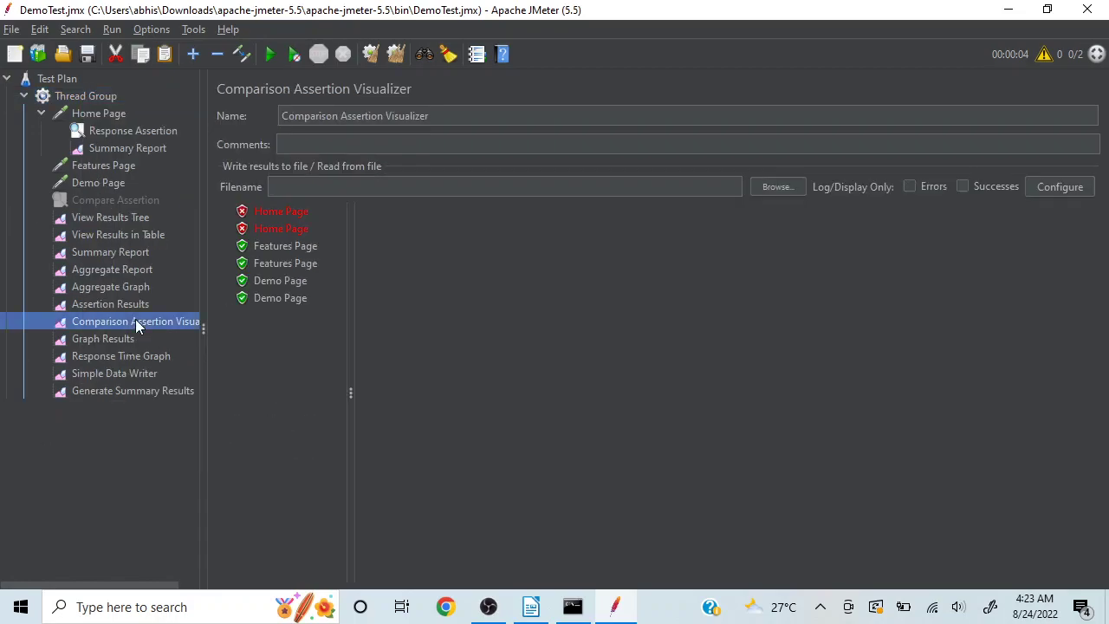
Enable the disabled Compare Assertion under the Thread Group
left_click(115, 202)
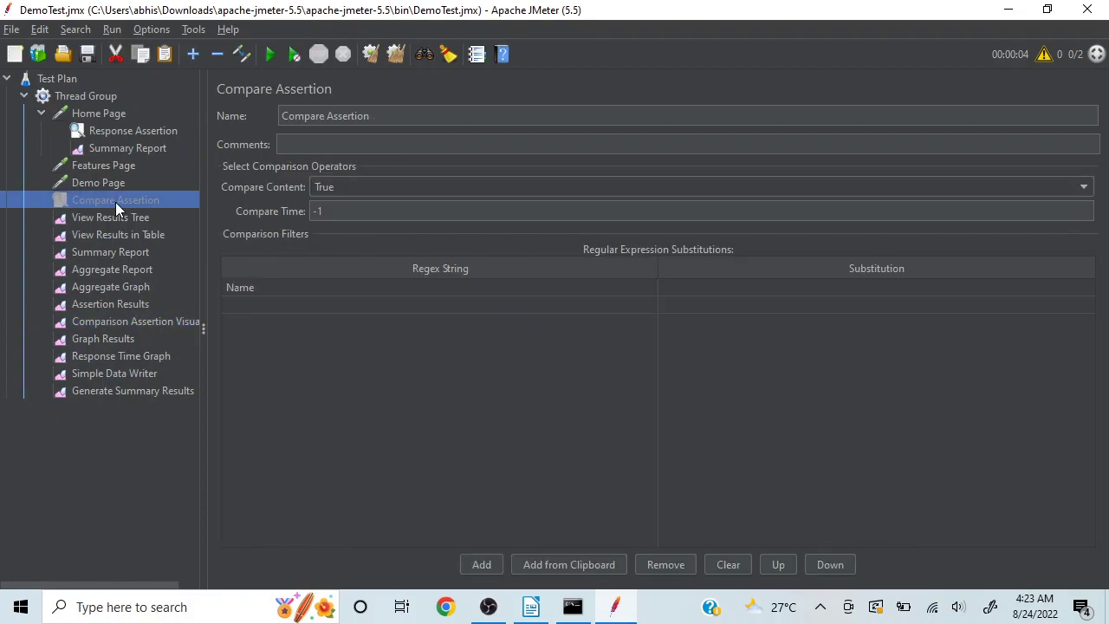
right_click(115, 201)
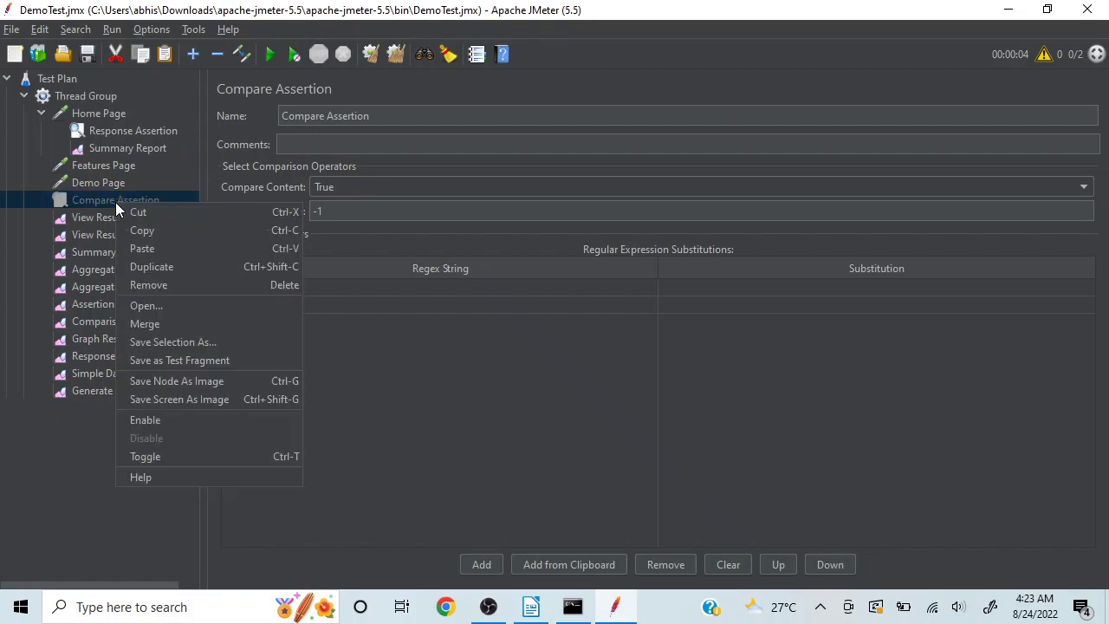
left_click(143, 421)
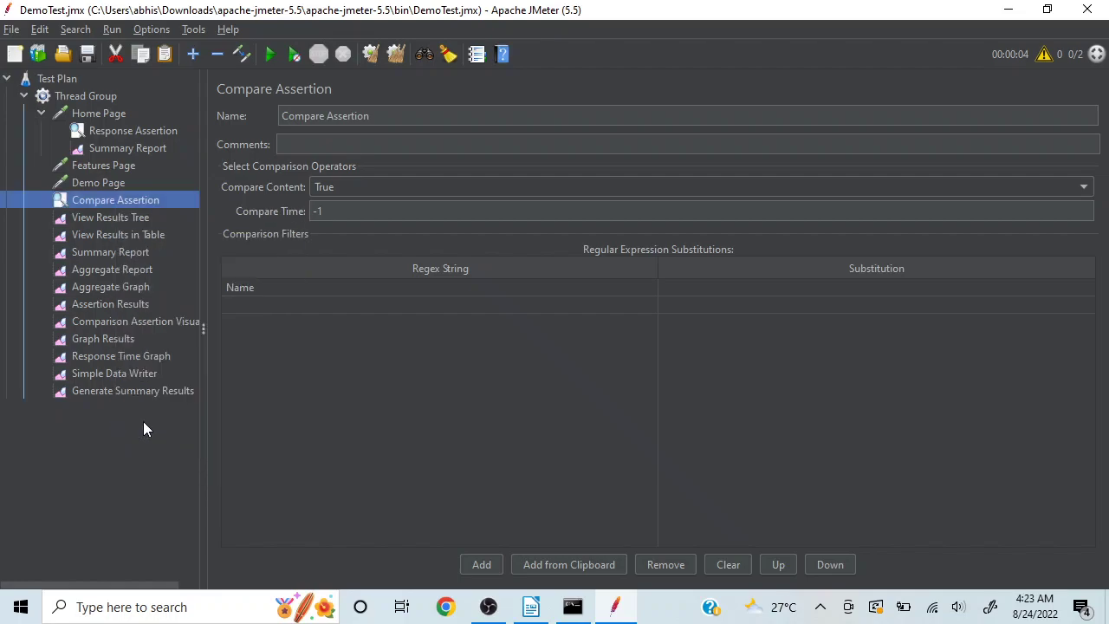
Clear all results and rerun the test with the Comparison Assertion Visualizer open, overwriting the existing Results.csv
left_click(120, 323)
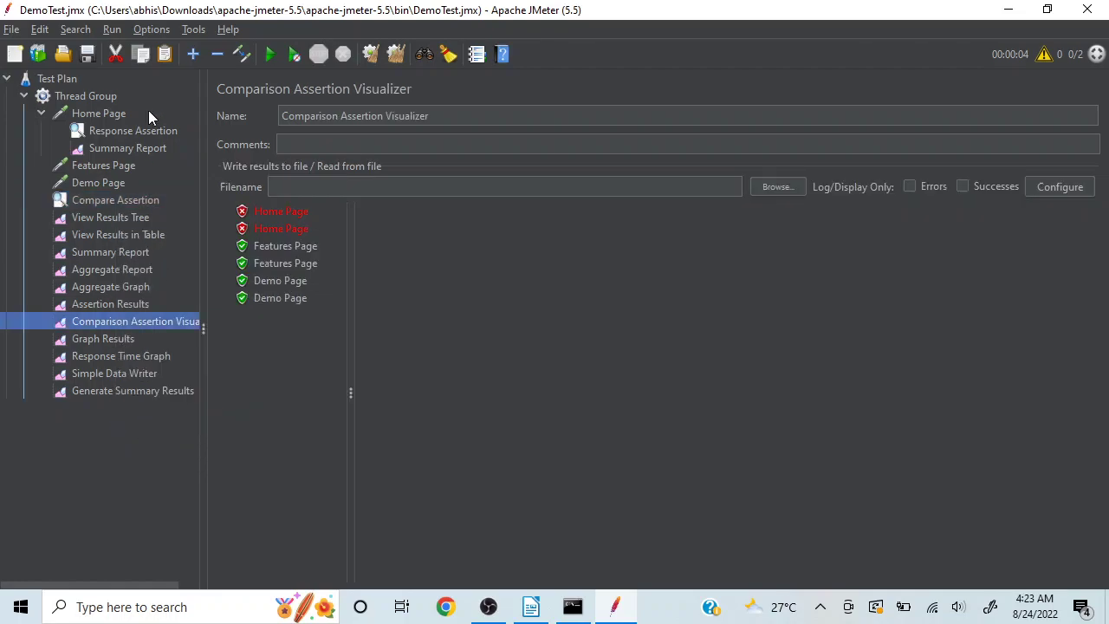
left_click(397, 55)
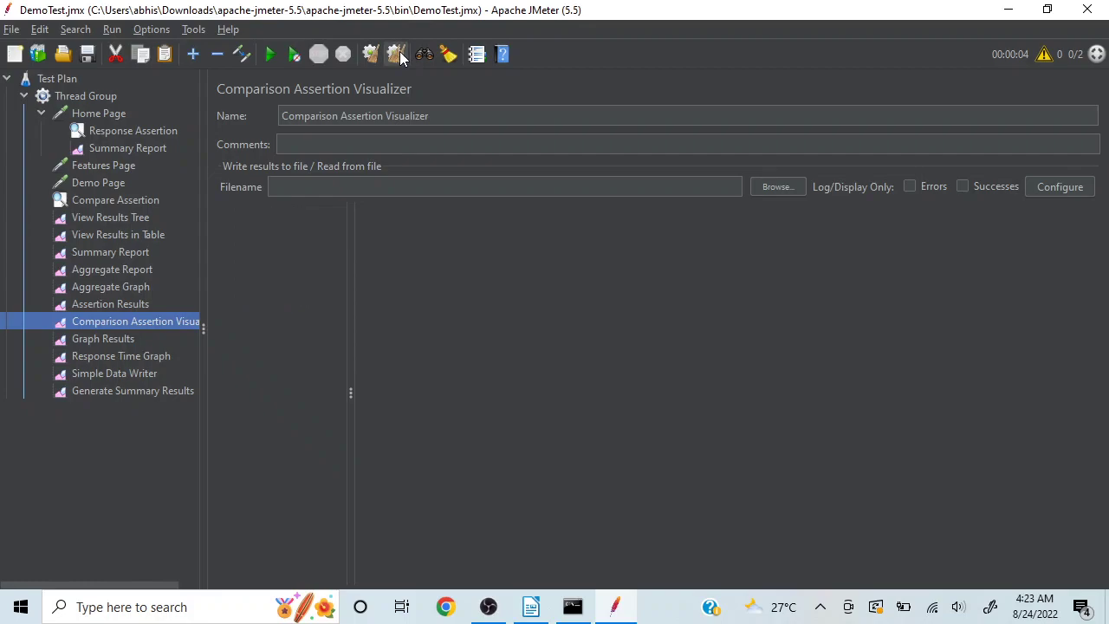
left_click(271, 55)
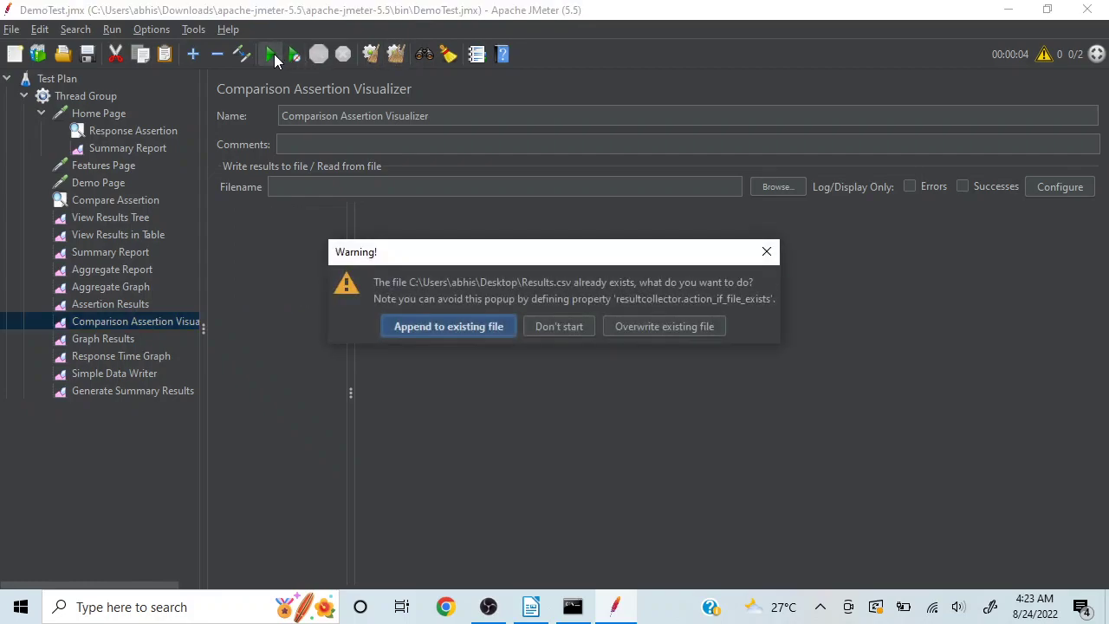
left_click(666, 326)
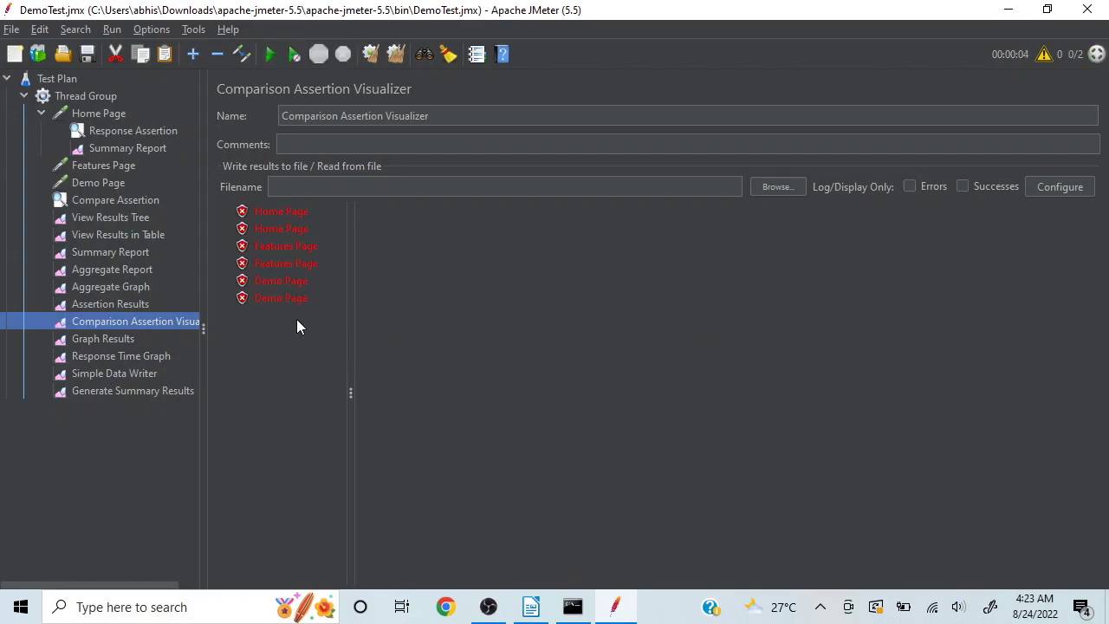
Examine the side-by-side responses for the first Features Page sample in the Comparison Assertion Visualizer
left_click(296, 244)
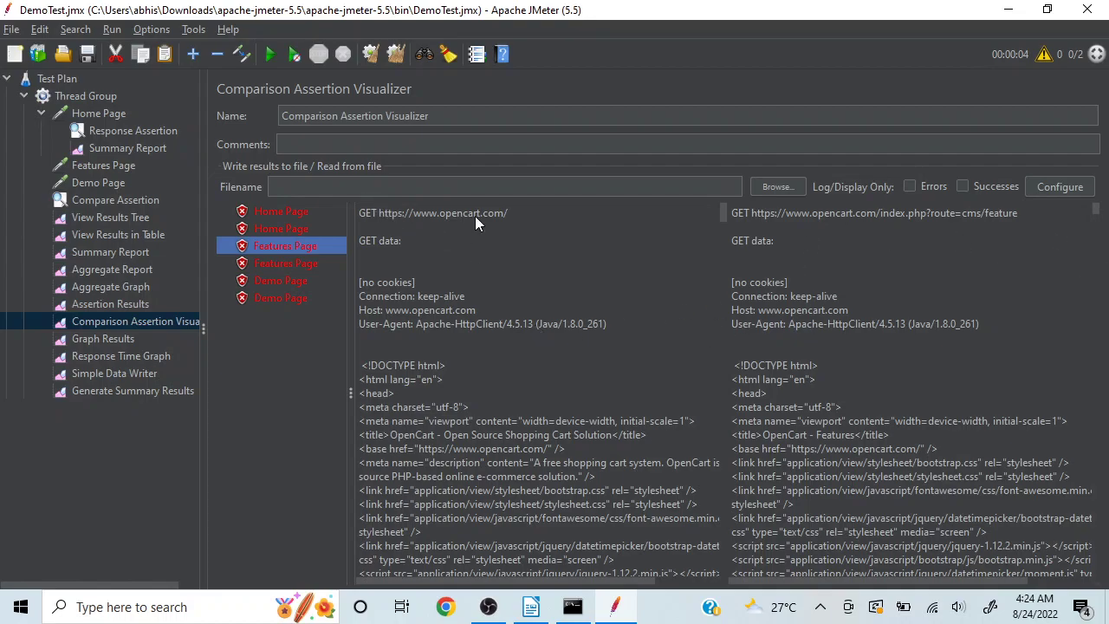
left_click_drag(723, 212, 723, 215)
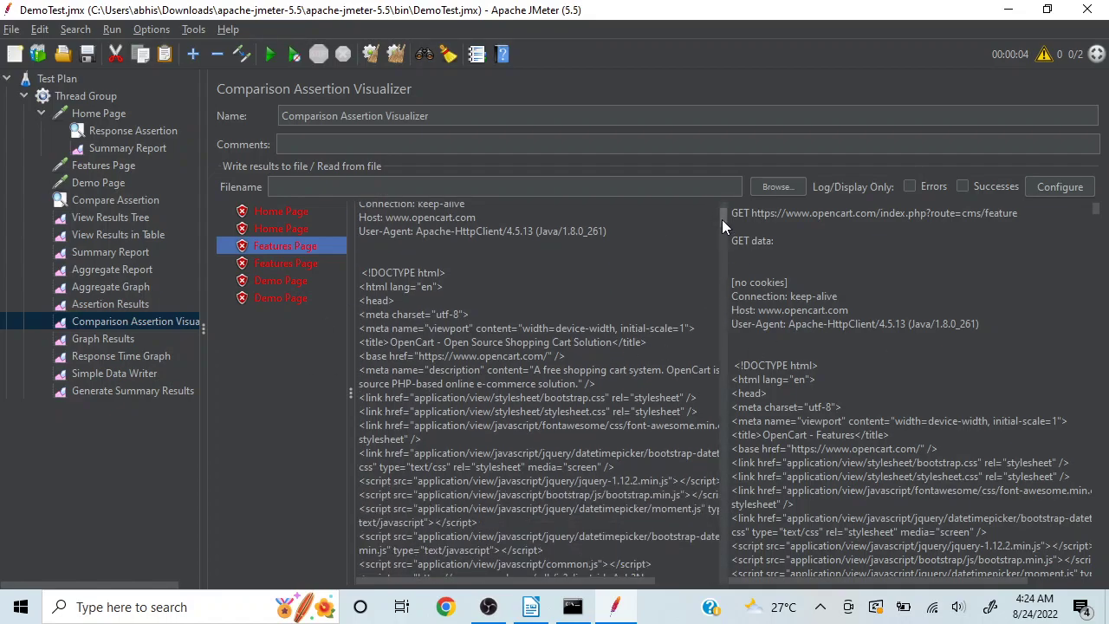
left_click_drag(722, 219, 721, 210)
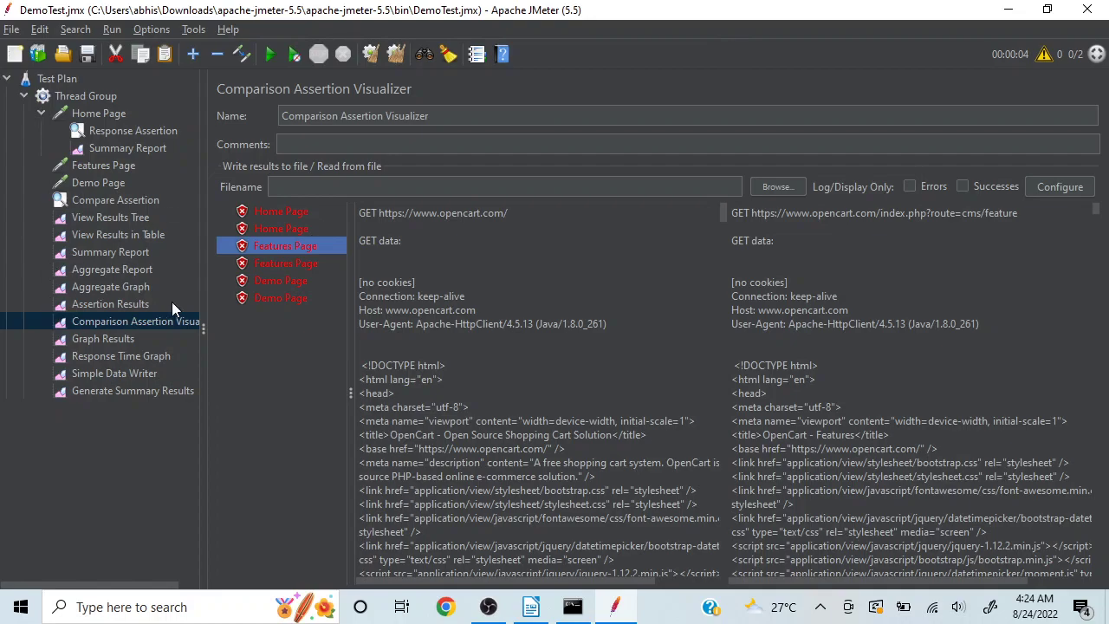
View Graph Results, clear all results, and set the Thread Group's loop count to Infinite
left_click(85, 339)
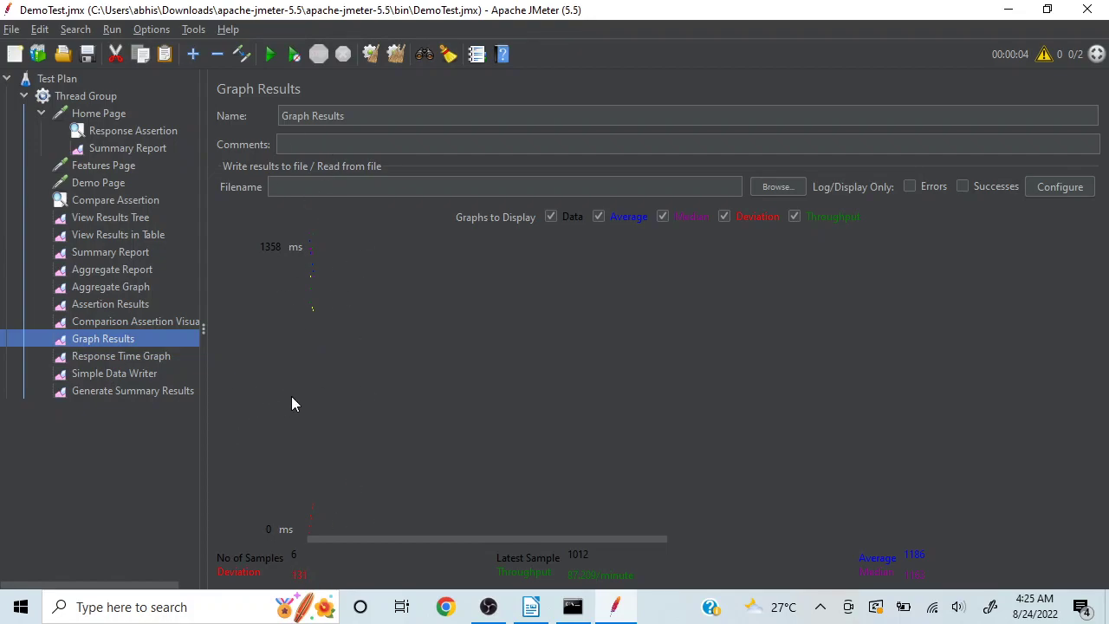
left_click(394, 53)
left_click(97, 92)
left_click(309, 310)
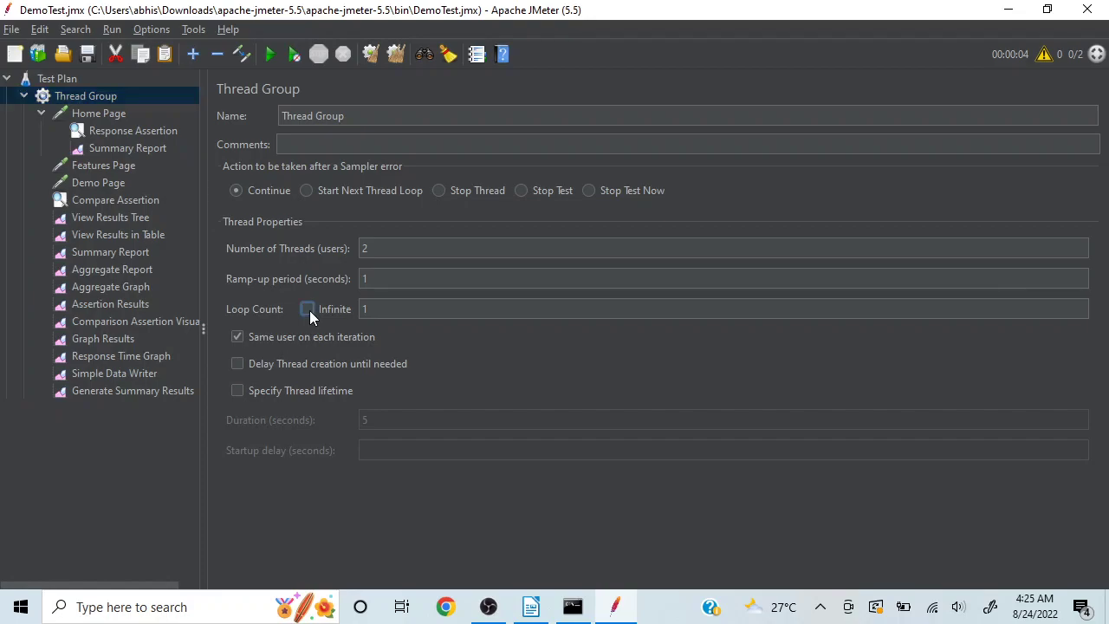
Run the test with Graph Results open, overwriting Results.csv, and stop it once the graph has plotted samples
left_click(114, 340)
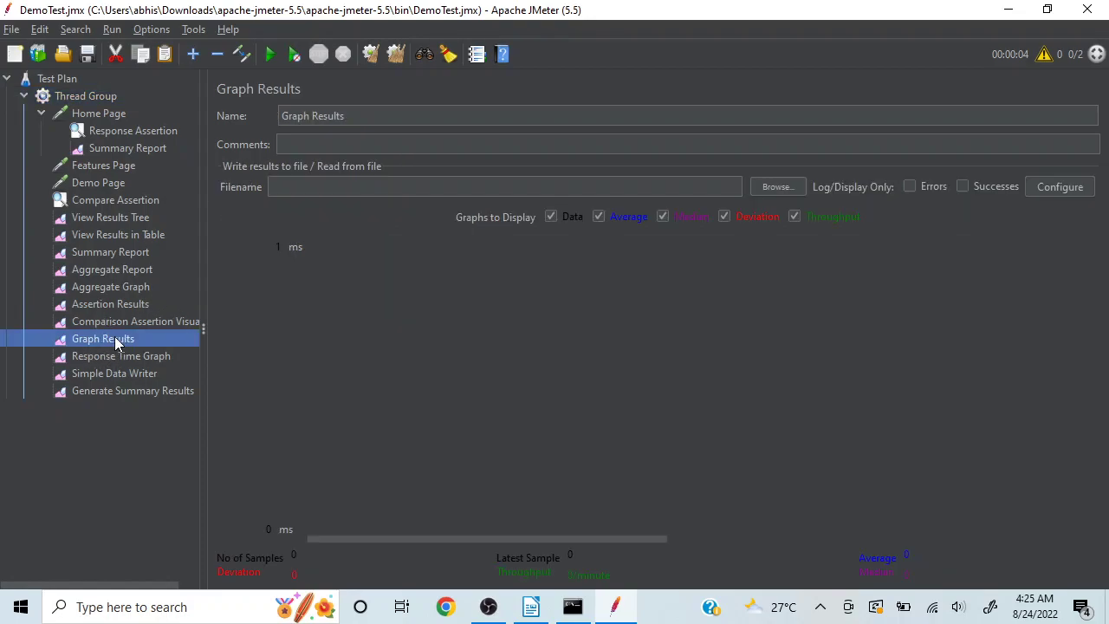
left_click(271, 56)
left_click(669, 323)
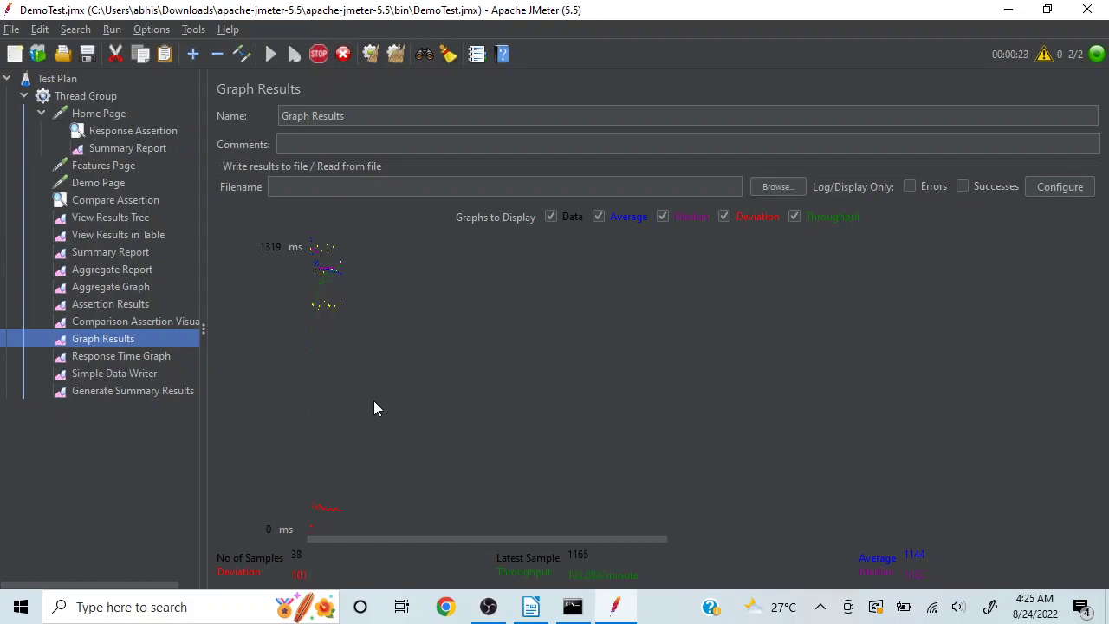
left_click(320, 55)
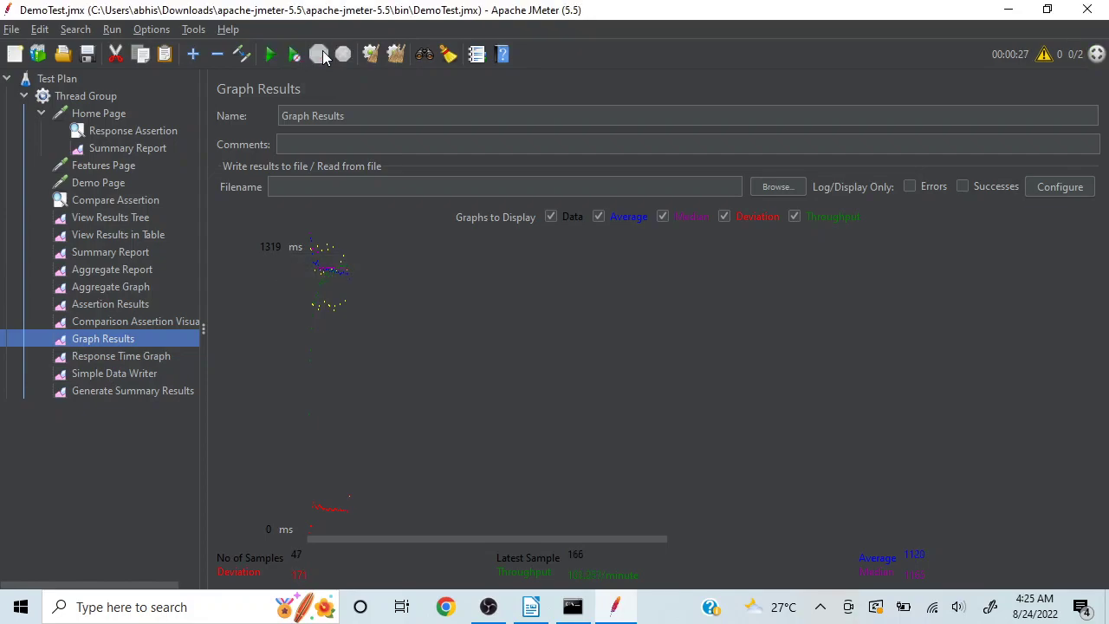
Open the Response Time Graph and run the test, overwriting the existing Results.csv
left_click(128, 356)
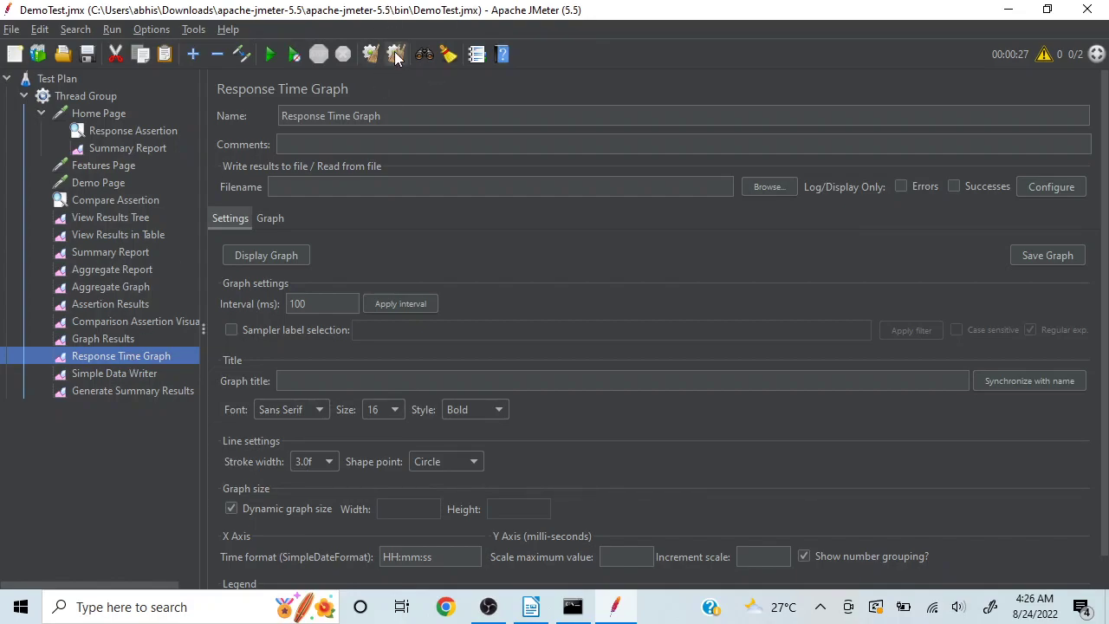
left_click(272, 55)
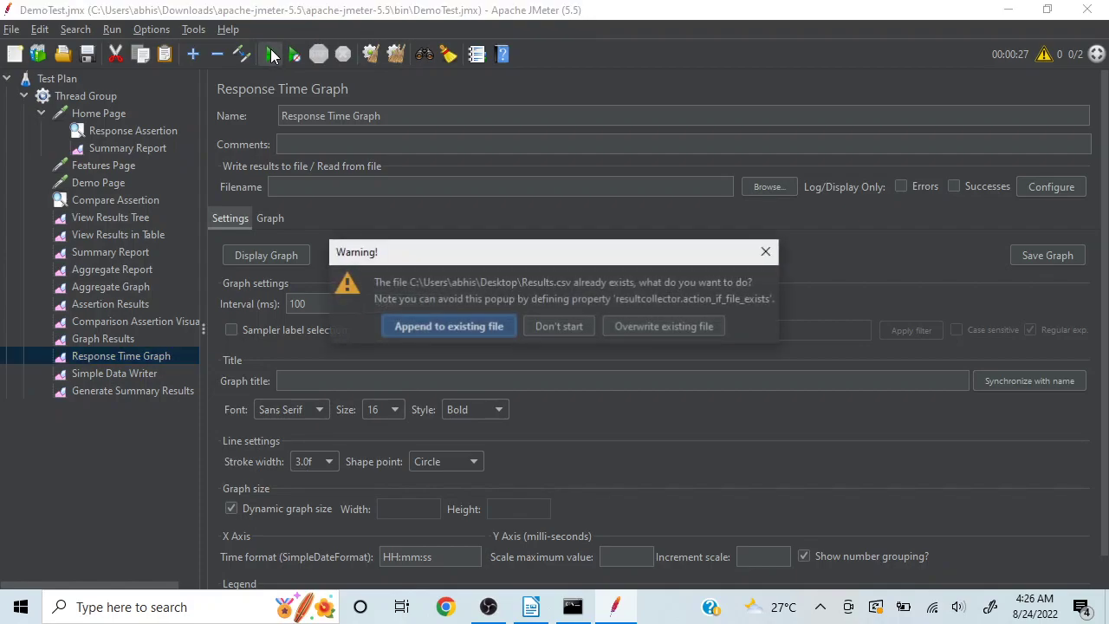
left_click(668, 326)
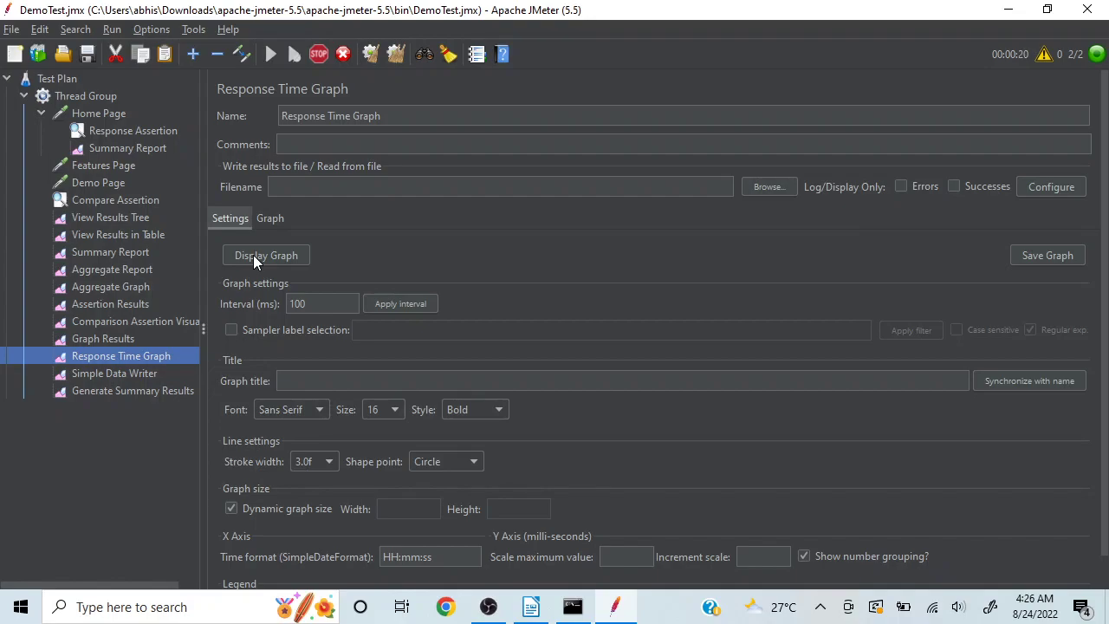
Try to turn off the Thread Group's Infinite loop count, stop the running test, and expand the Thread Group again
double_click(96, 96)
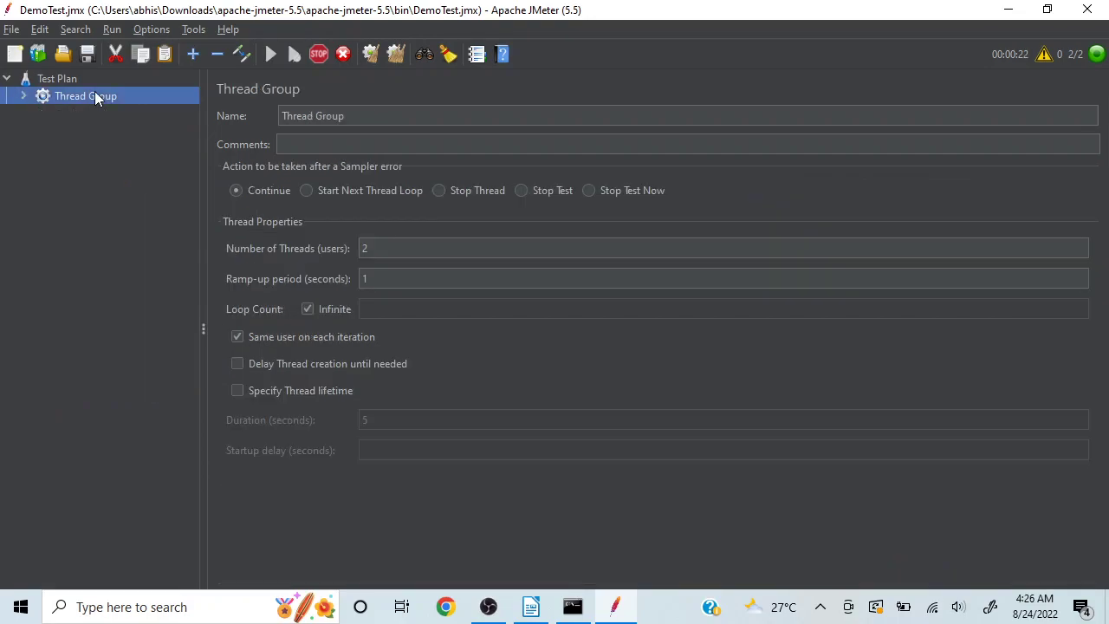
left_click(307, 309)
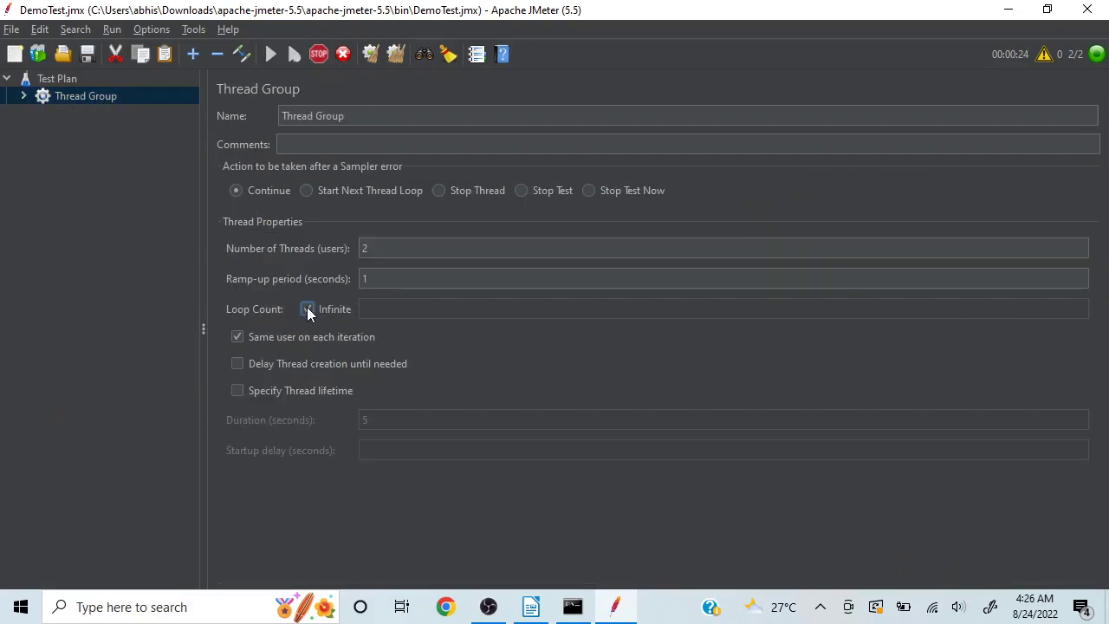
left_click(338, 54)
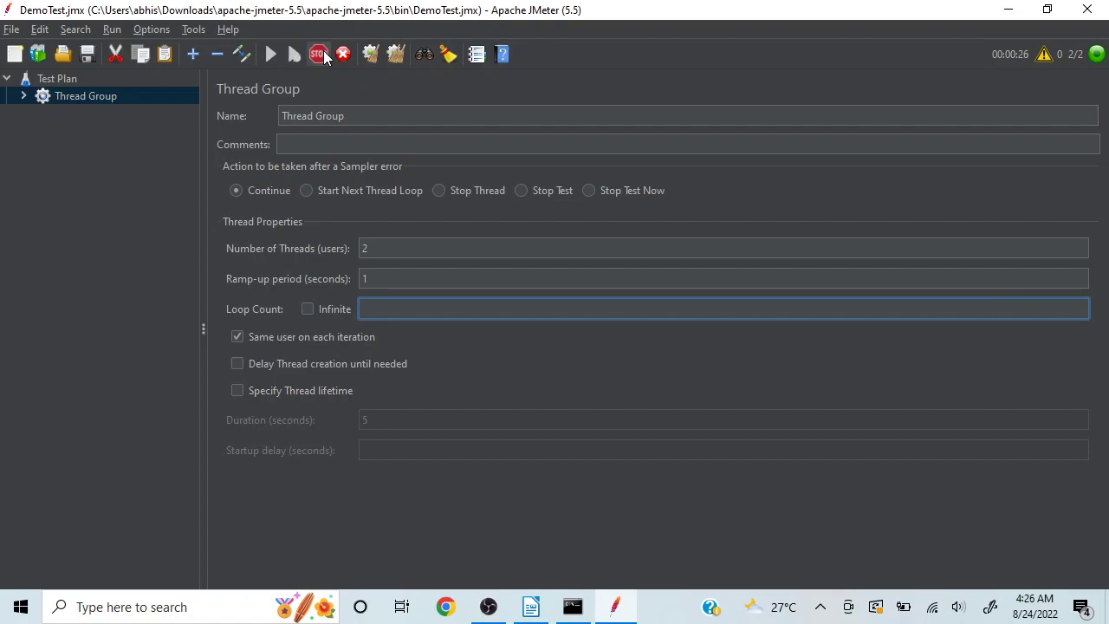
left_click(24, 96)
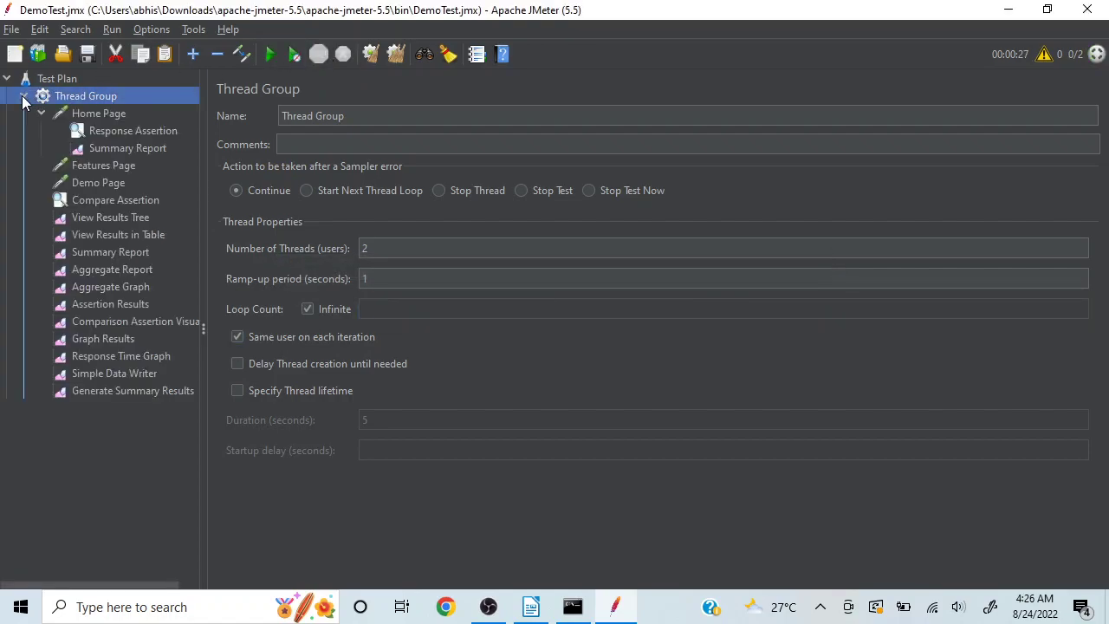
Check Graph Results, then rerun the test from the Response Time Graph, overwriting Results.csv
left_click(112, 338)
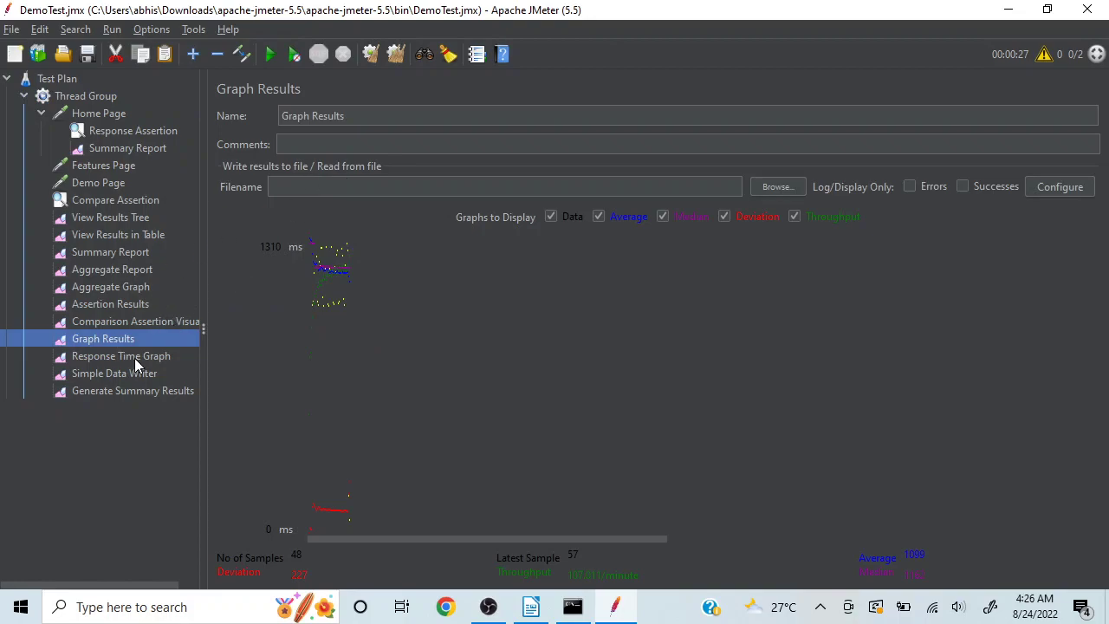
left_click(133, 356)
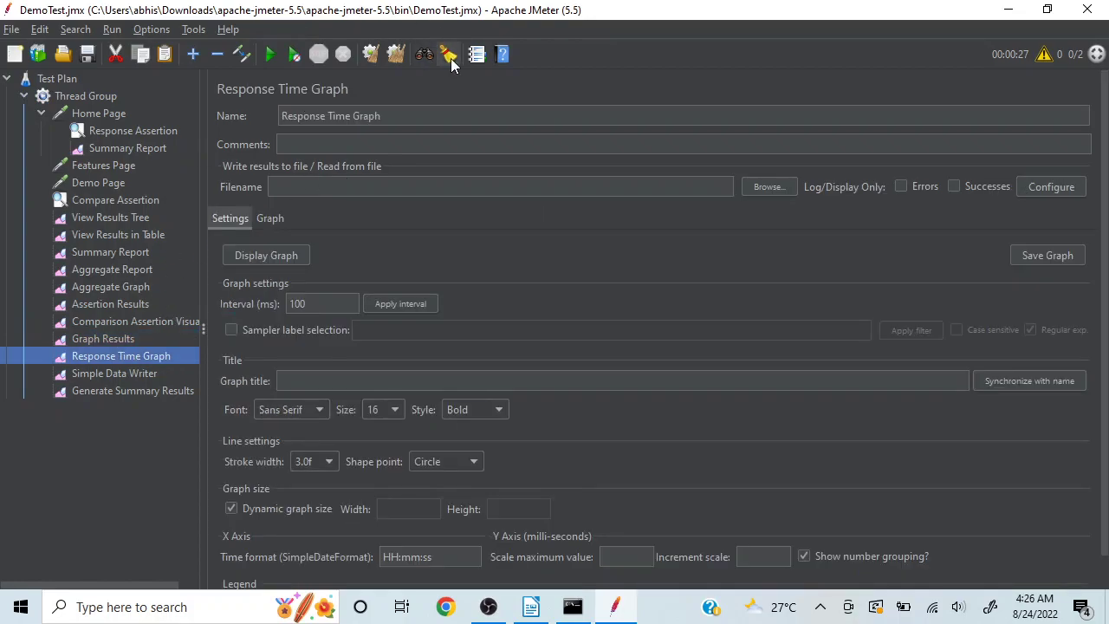
left_click(269, 55)
left_click(652, 322)
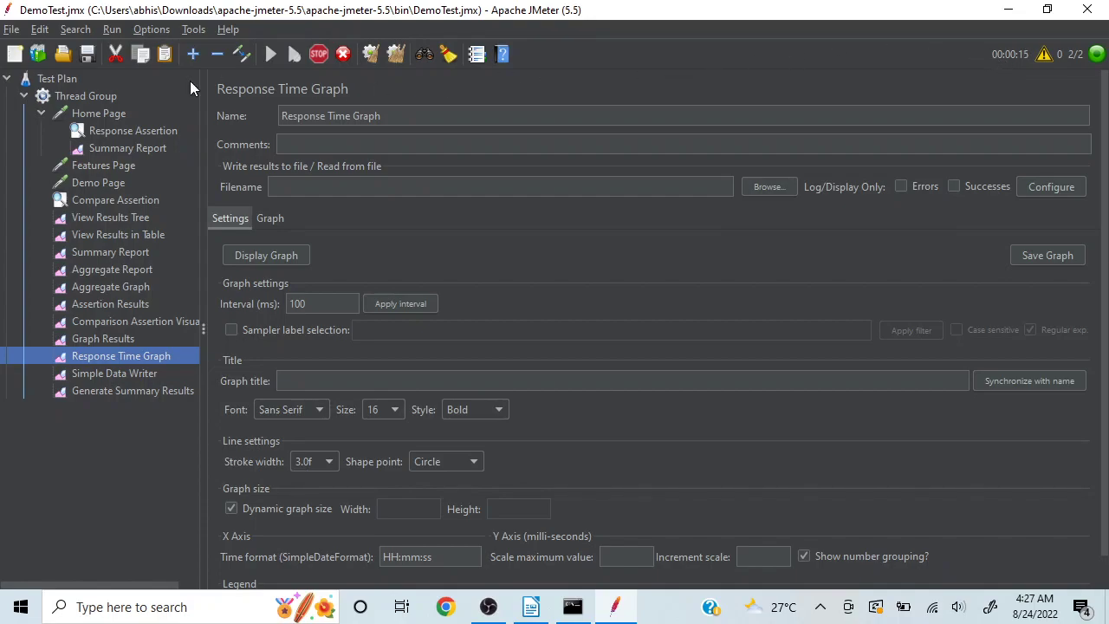
Try again to switch off Infinite looping in the Thread Group and stop the test
left_click(110, 90)
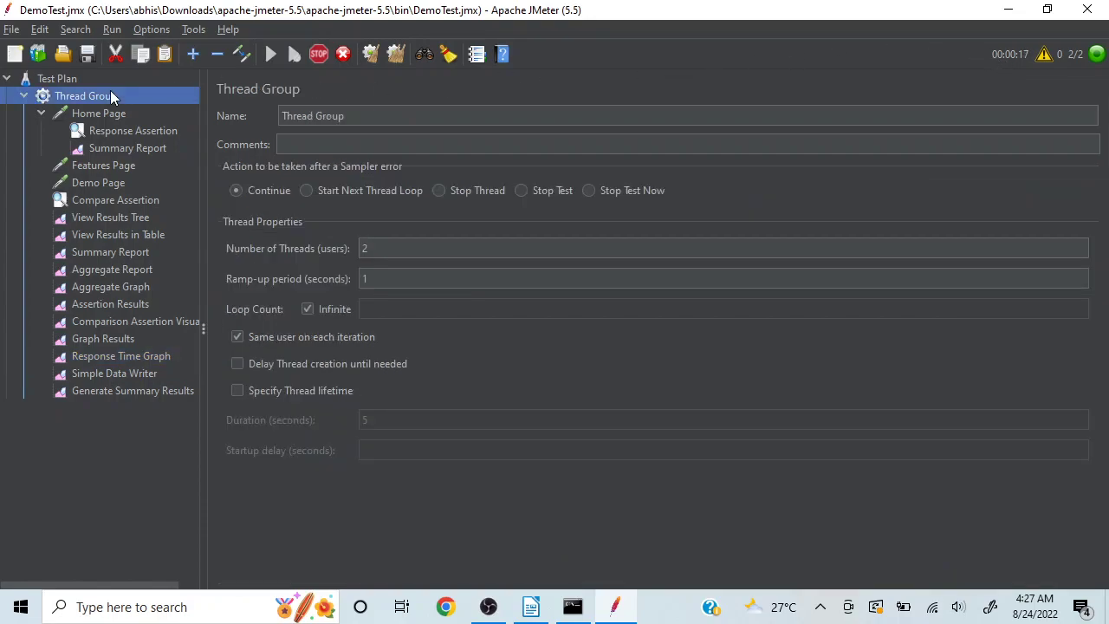
left_click(308, 309)
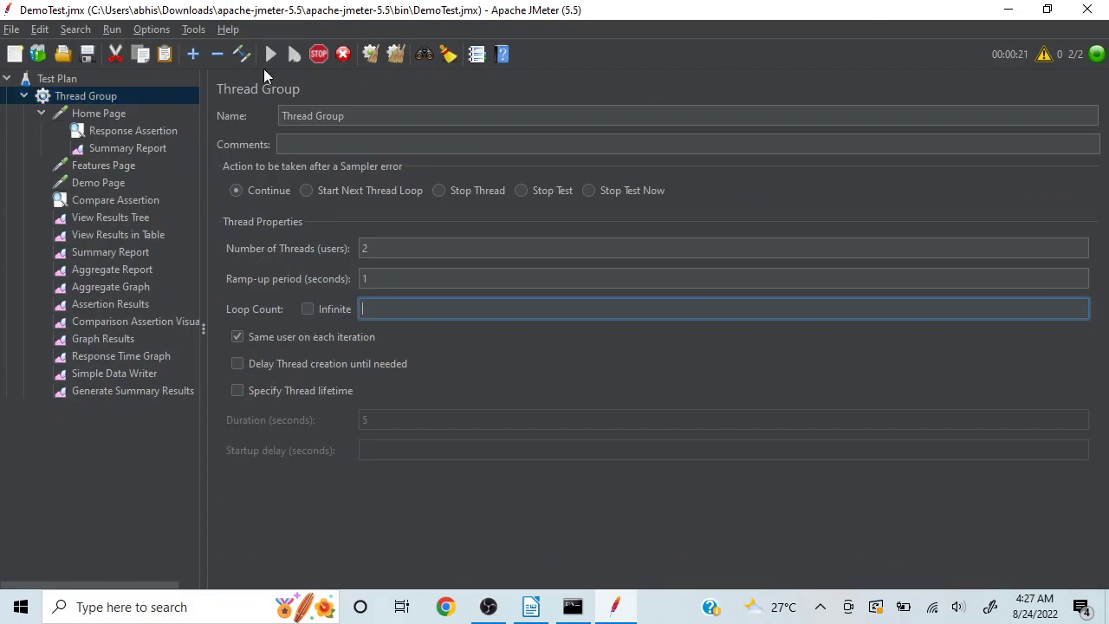
left_click(319, 55)
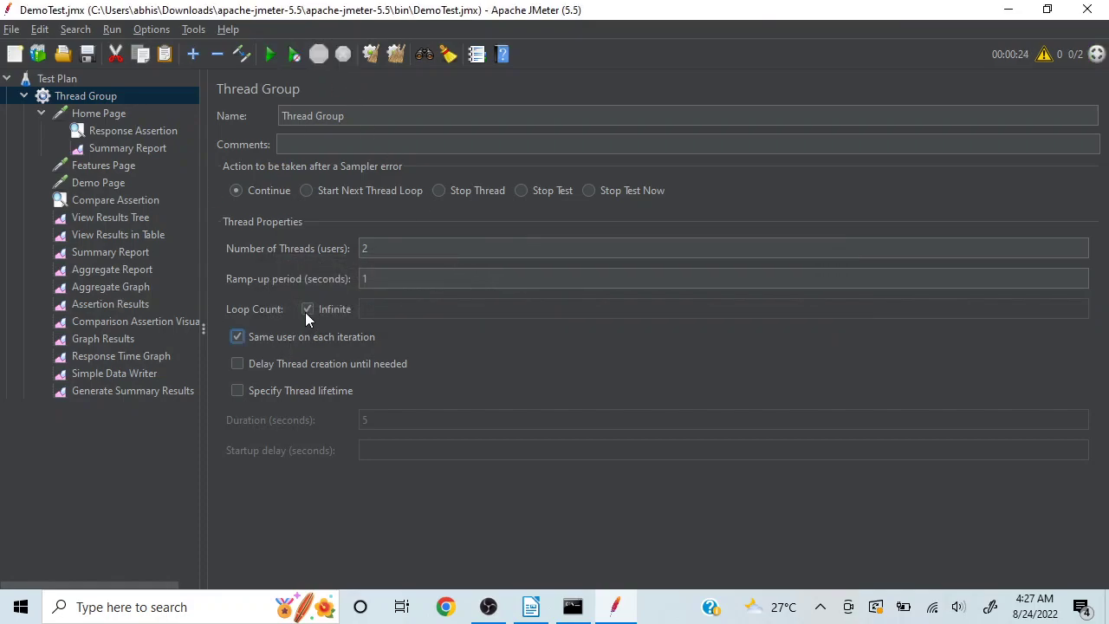
Switch off Infinite looping in the Thread Group, clear all recorded results, and try to start the test
left_click(306, 311)
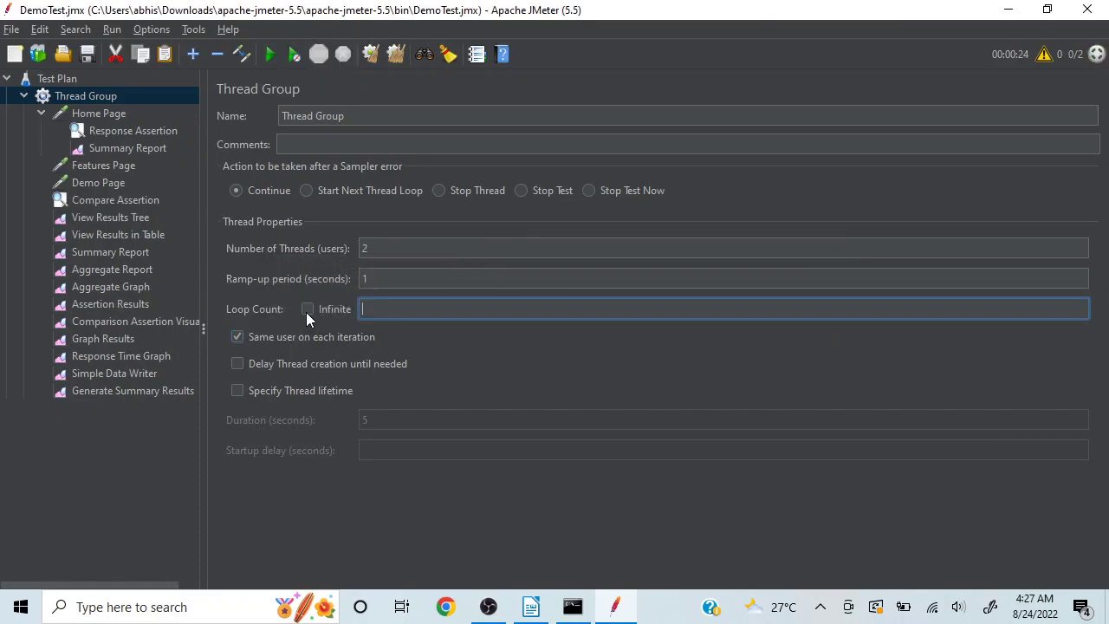
left_click(391, 61)
left_click(274, 61)
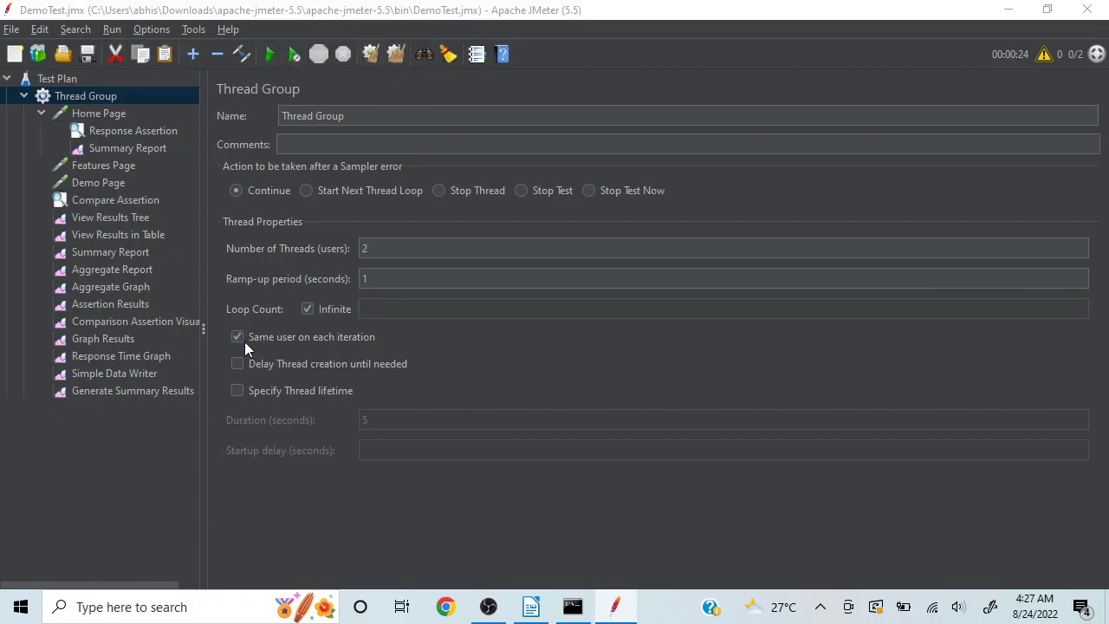
Try to save the test plan with Infinite looping switched off, and check the Aggregate Graph, Assertion Results and Comparison Assertion Visualizer
left_click(306, 309)
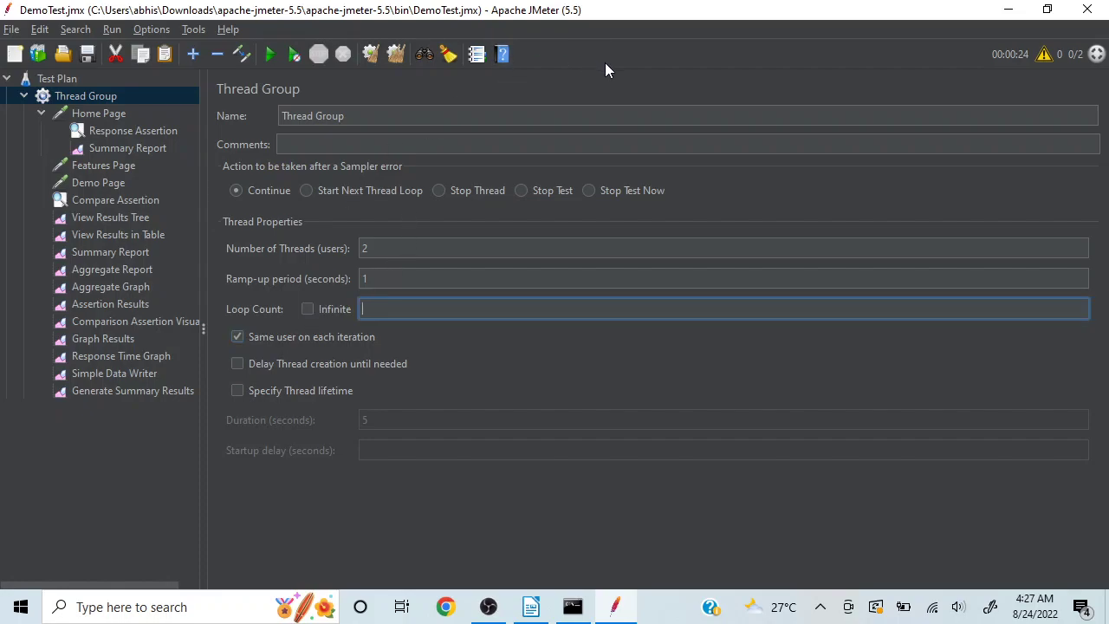
left_click(89, 65)
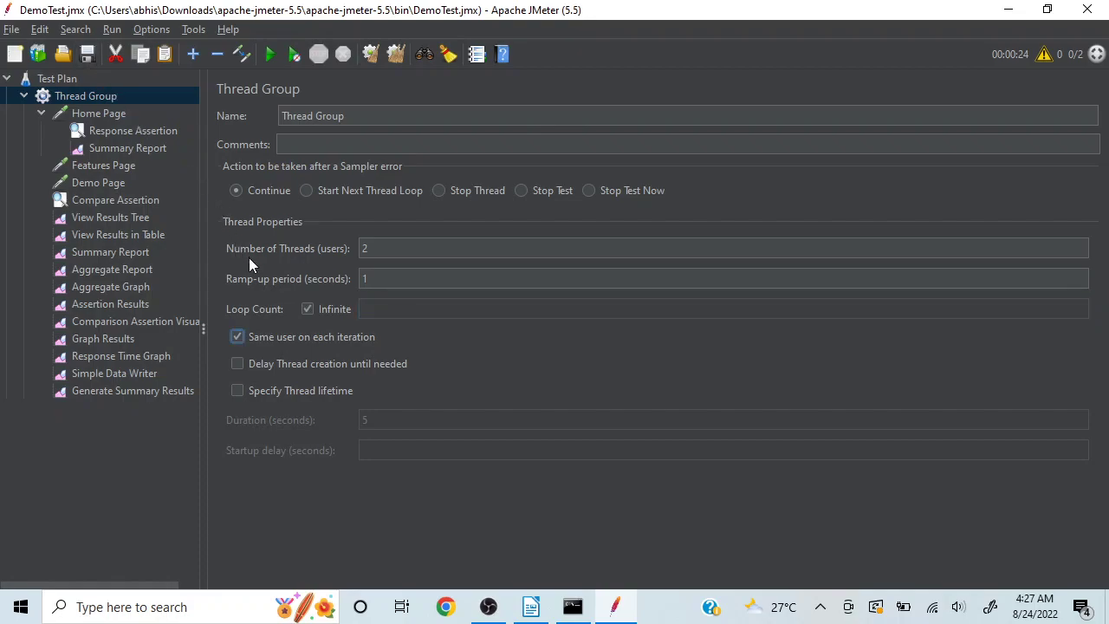
left_click(307, 310)
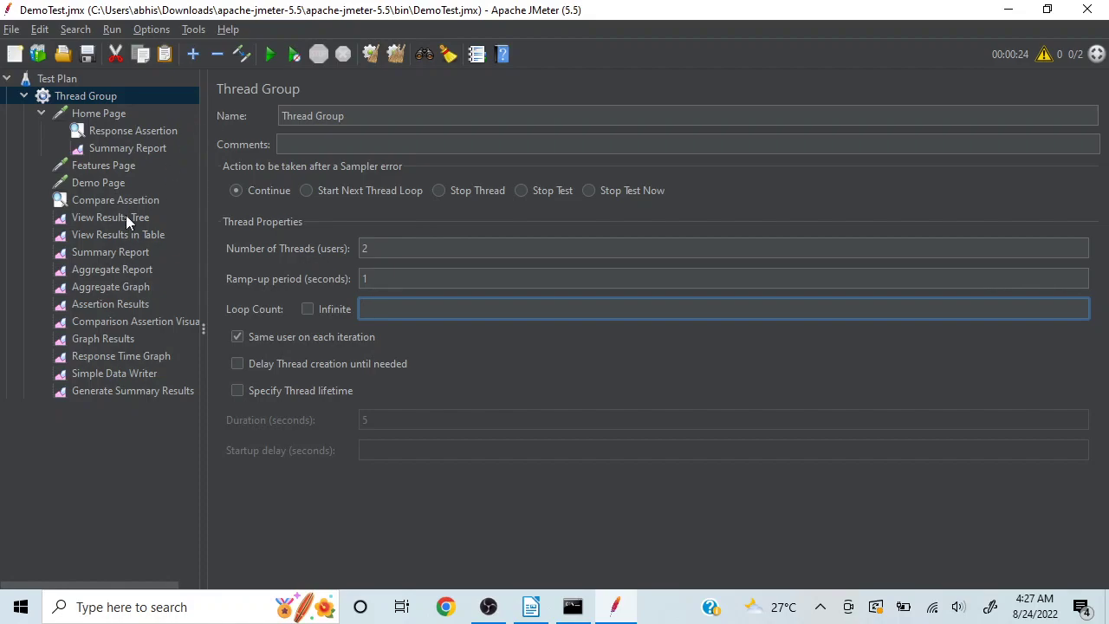
left_click(112, 289)
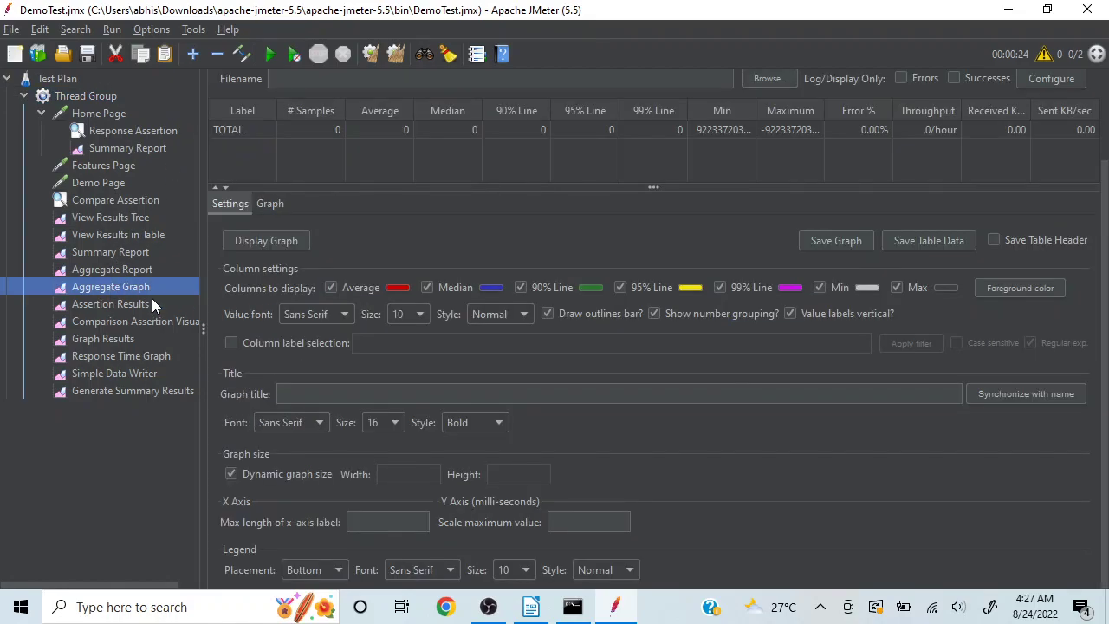
left_click(150, 304)
left_click(131, 326)
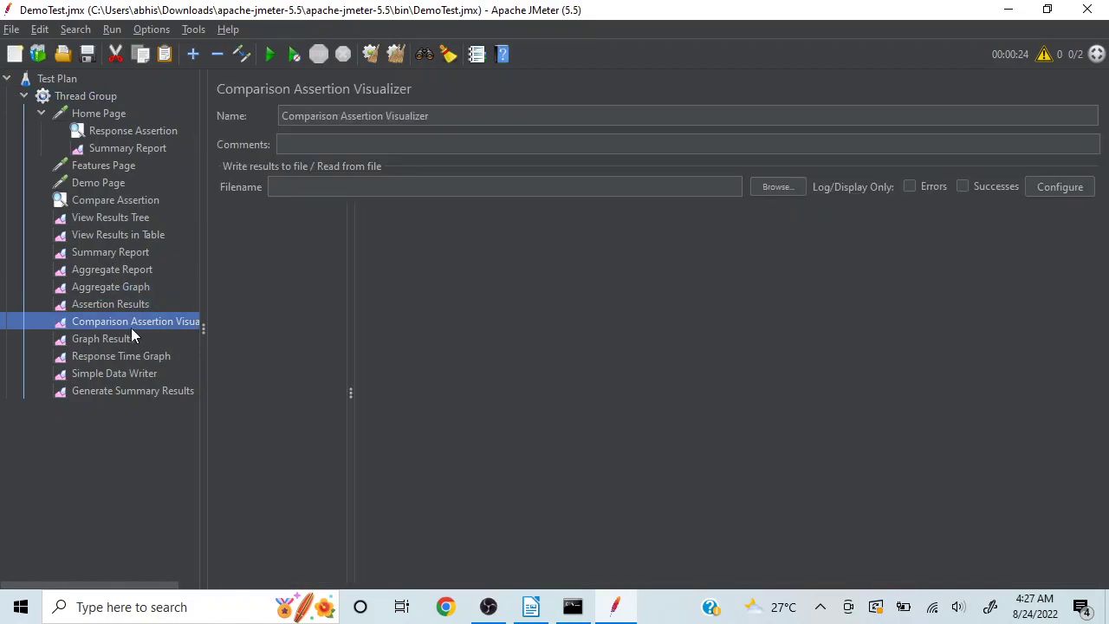
Switch off Infinite looping in the Thread Group, set its Loop Count to 1, and expand the group
double_click(86, 96)
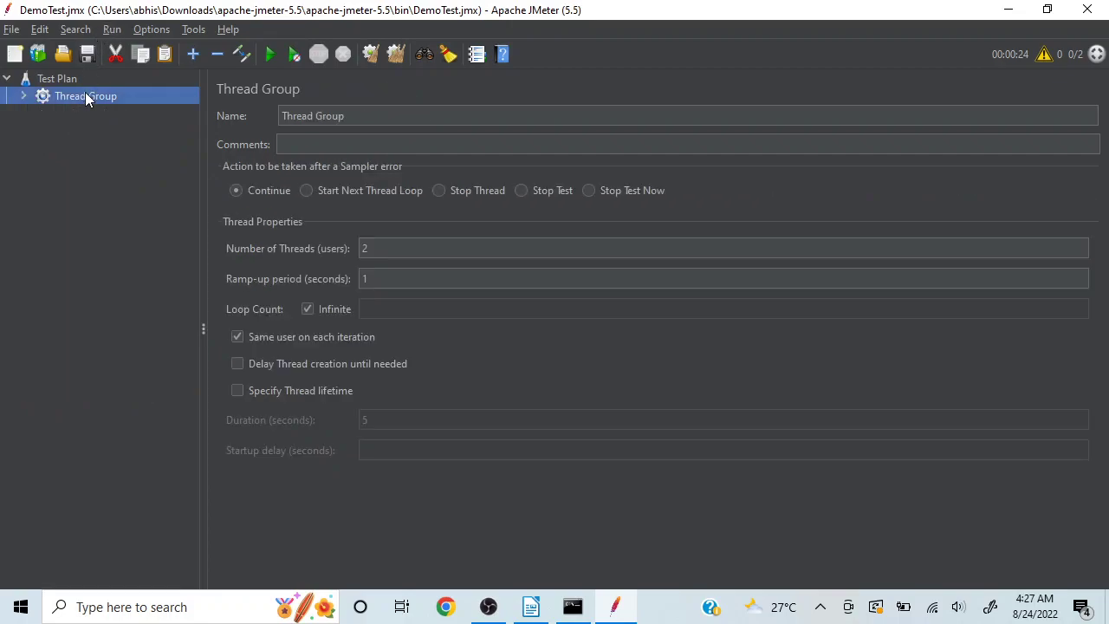
left_click(308, 309)
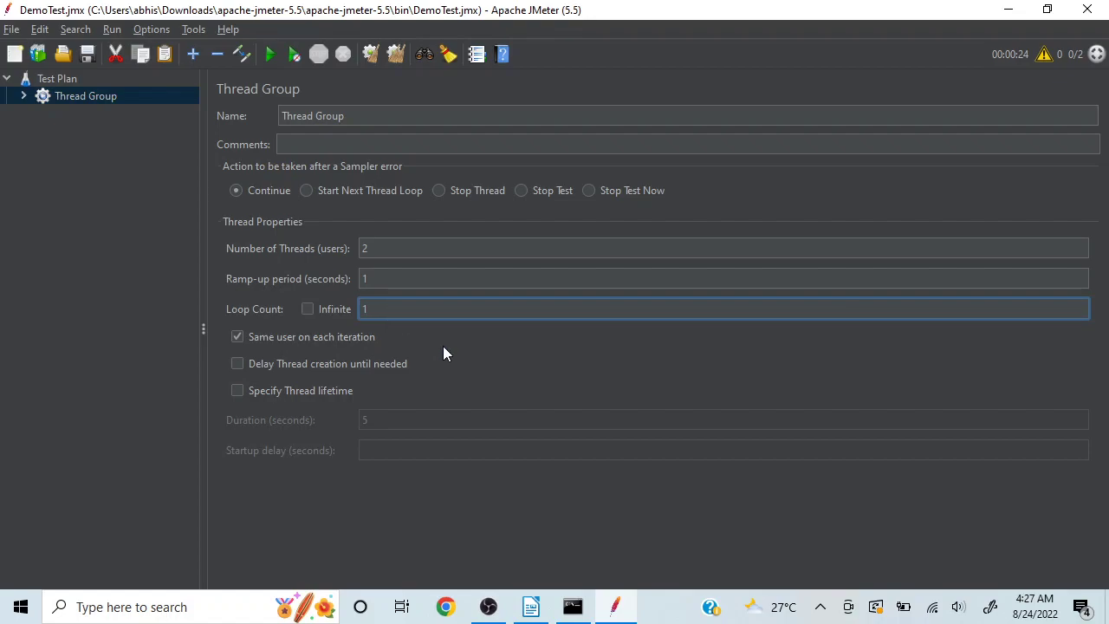
left_click(23, 97)
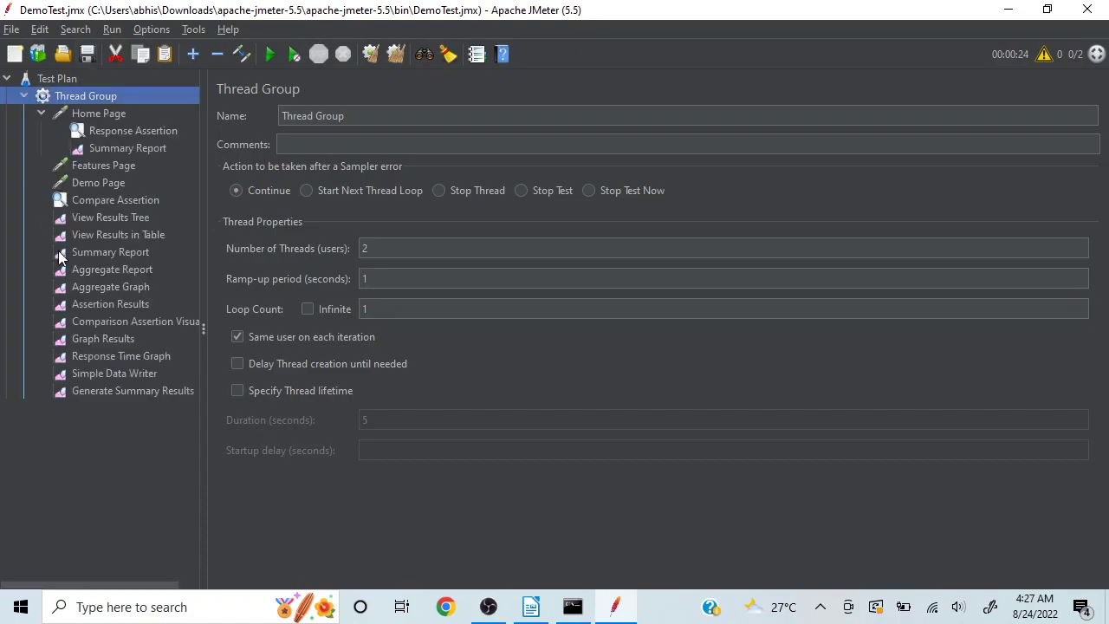
Run the test from the Response Time Graph, overwriting Results.csv, and display the resulting graph down to its legend
left_click(118, 341)
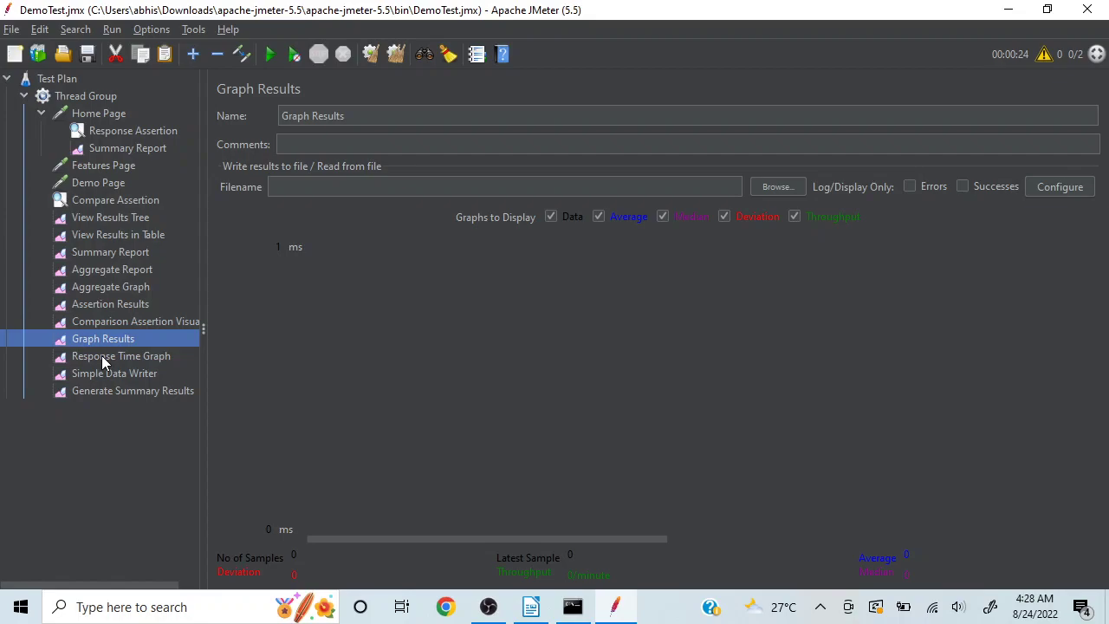
left_click(102, 357)
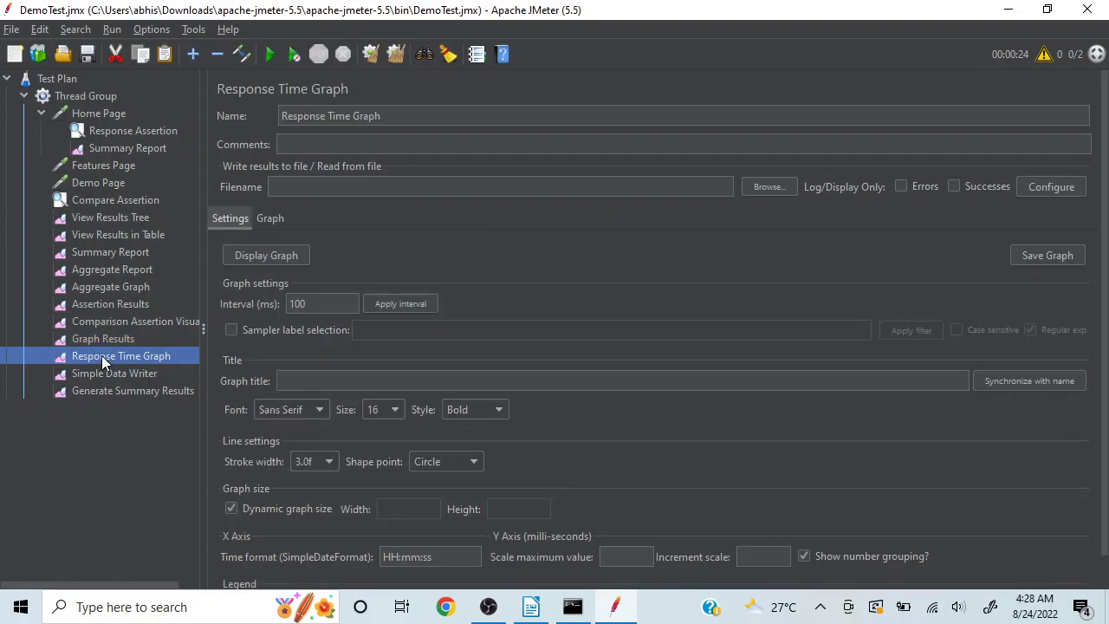
left_click(270, 54)
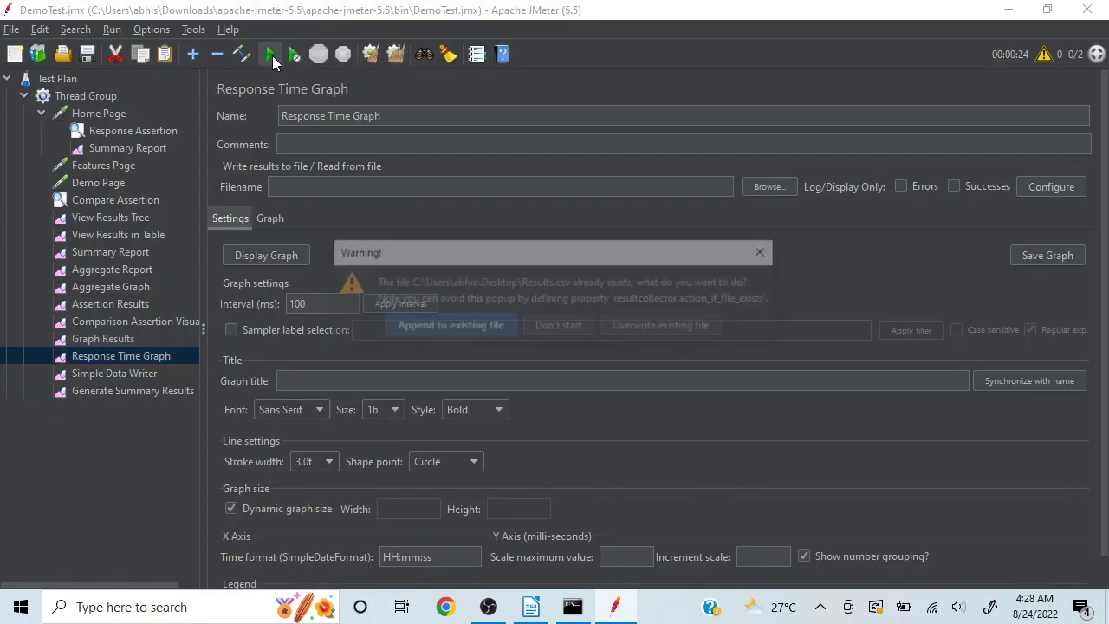
left_click(652, 329)
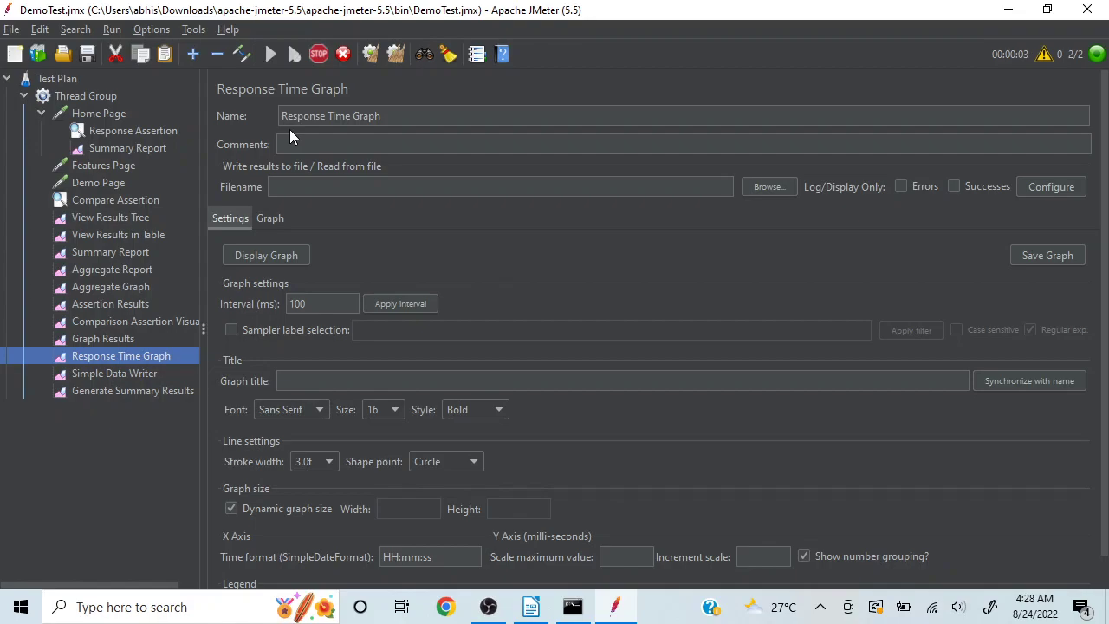
left_click(252, 255)
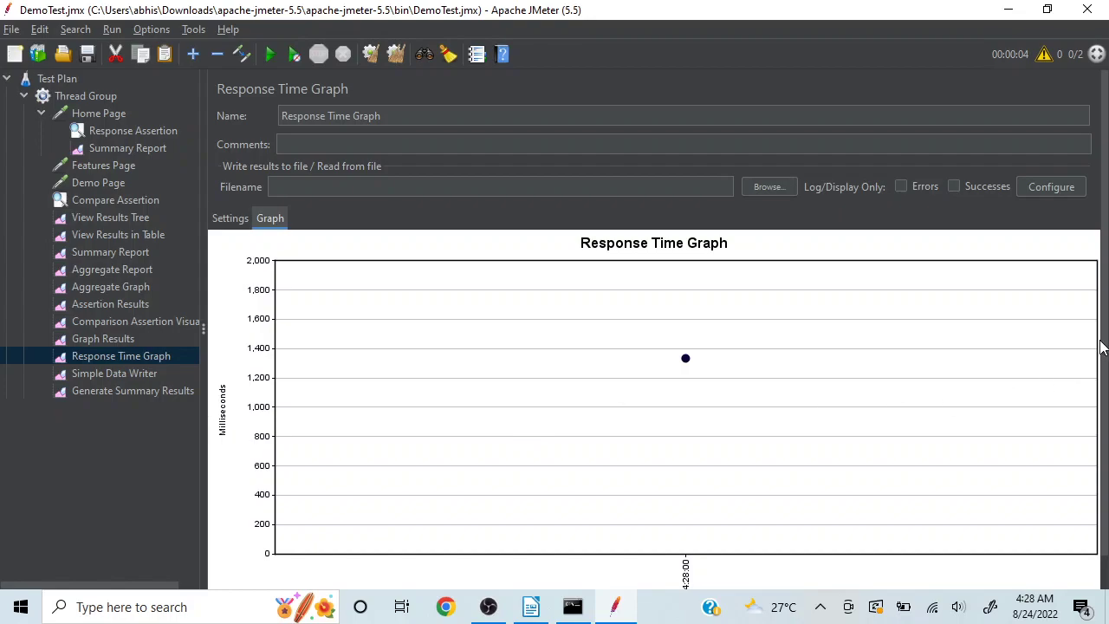
scroll(1106, 347, "down", 1)
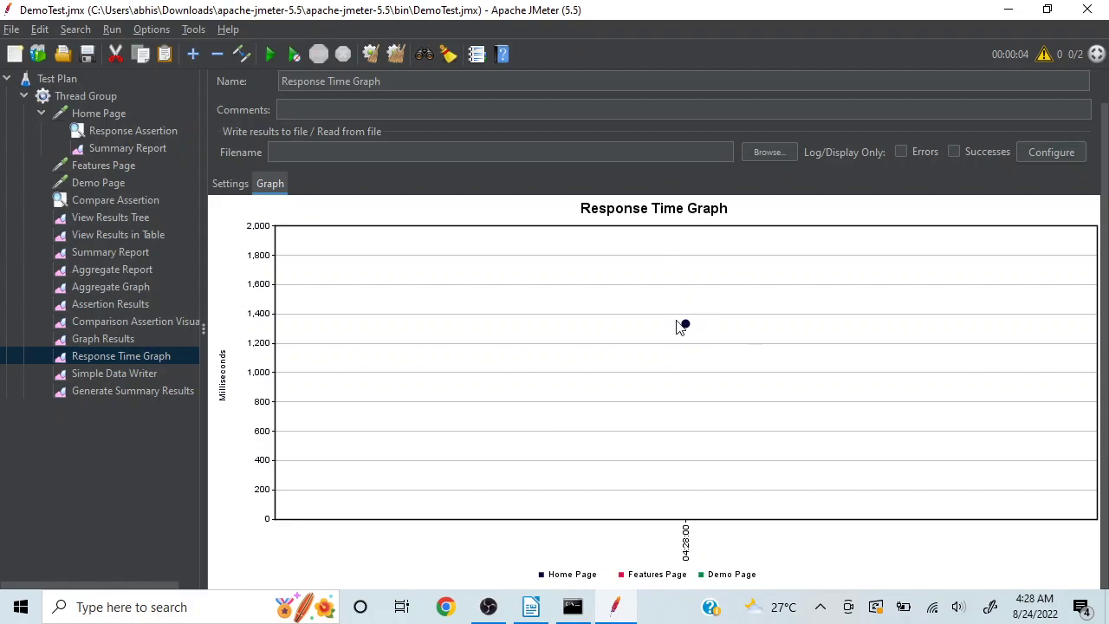
Set the Thread Group's number of threads to 10 and rerun the test, overwriting Results.csv
left_click(86, 94)
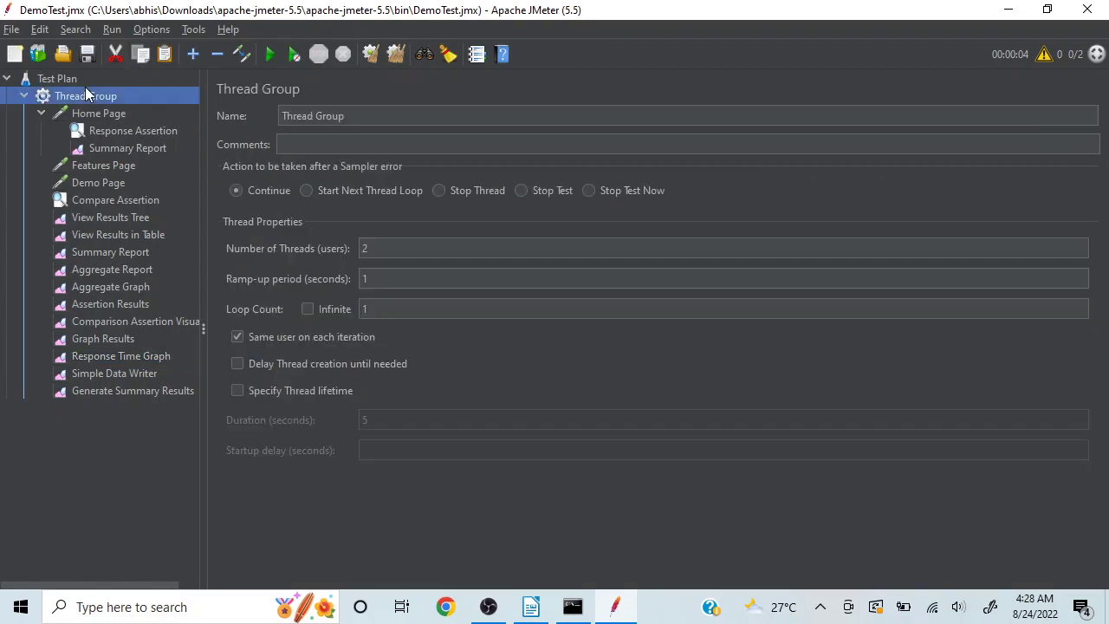
left_click(412, 248)
key("BackSpace")
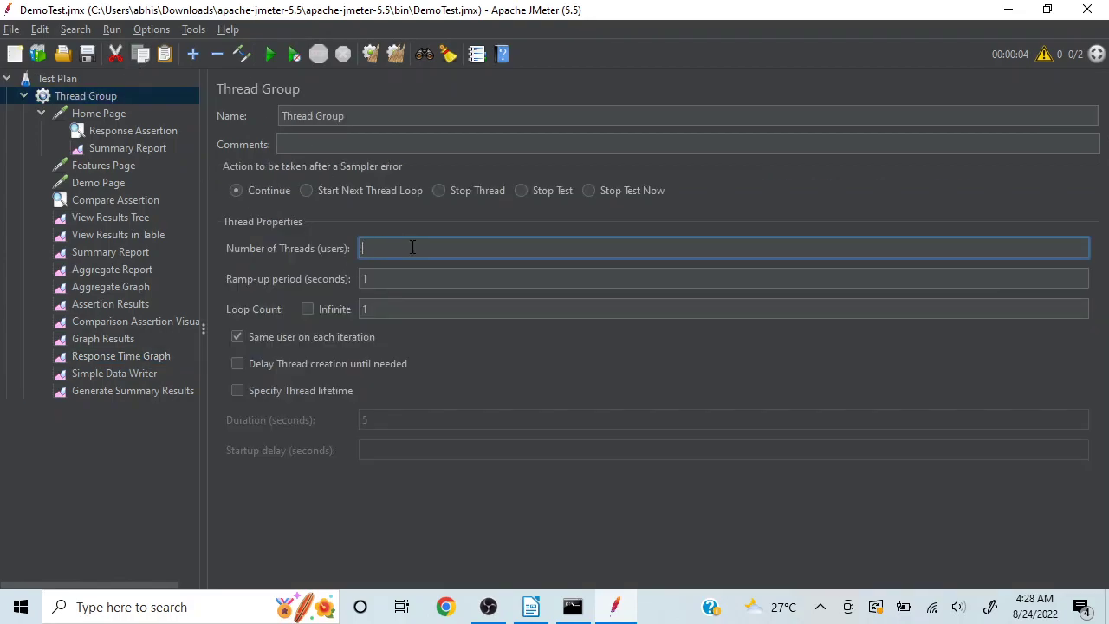
type("10")
left_click(270, 54)
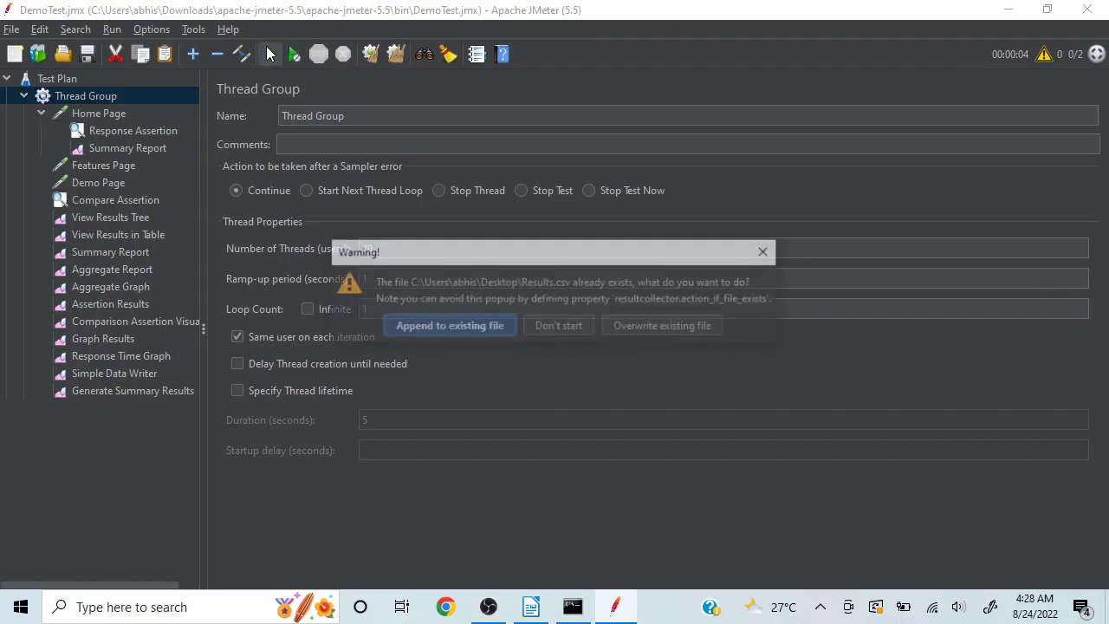
left_click(663, 326)
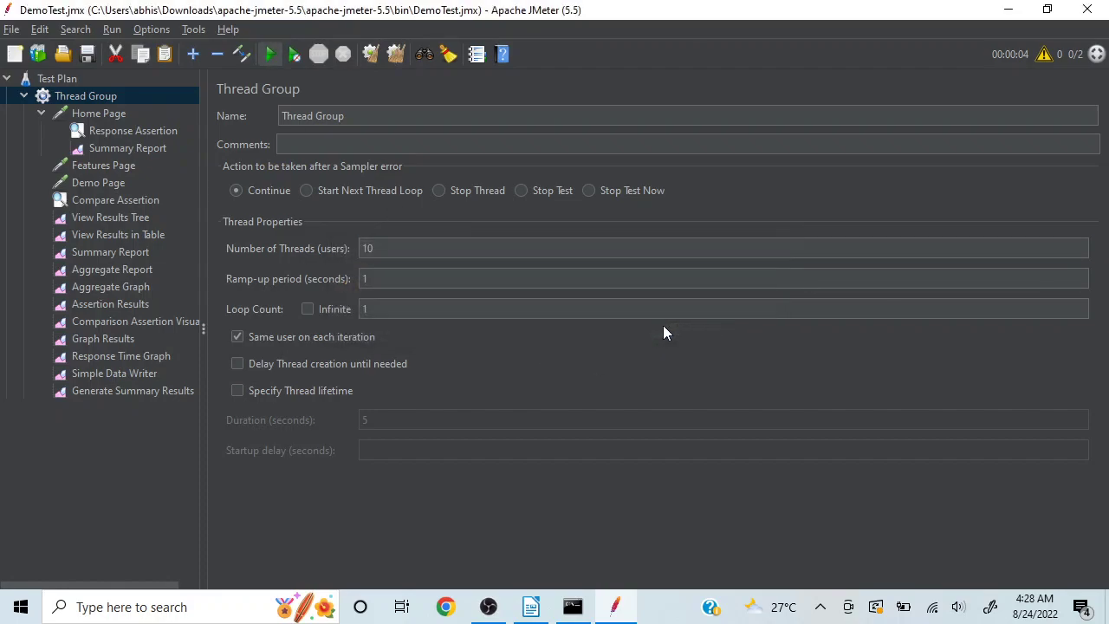
Check Graph Results during the run, and try twice to display the Response Time Graph
left_click(102, 339)
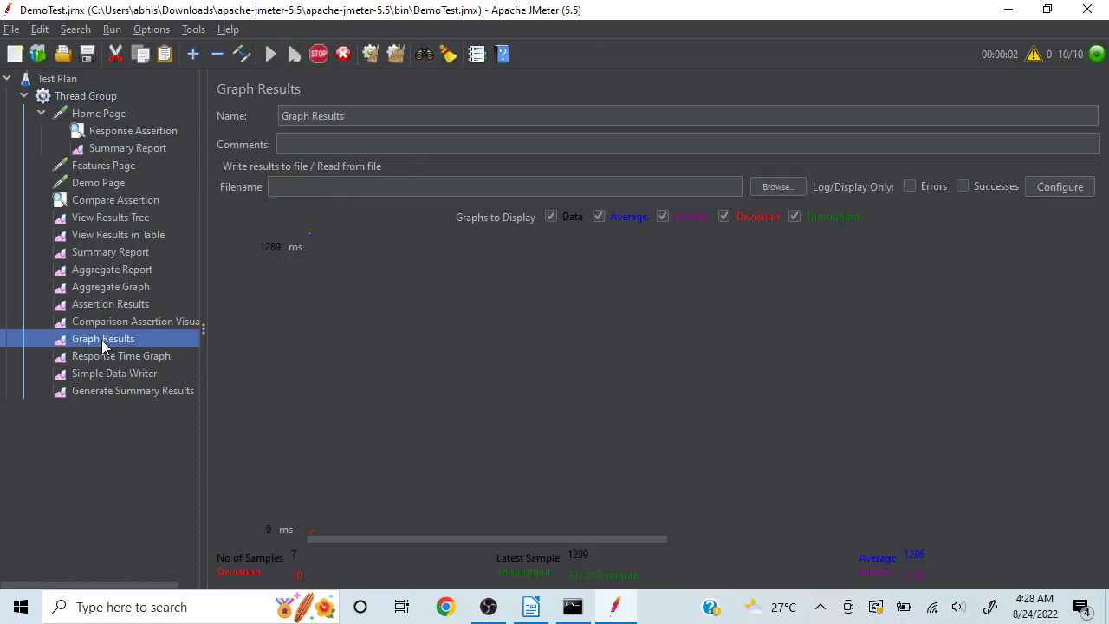
left_click(129, 355)
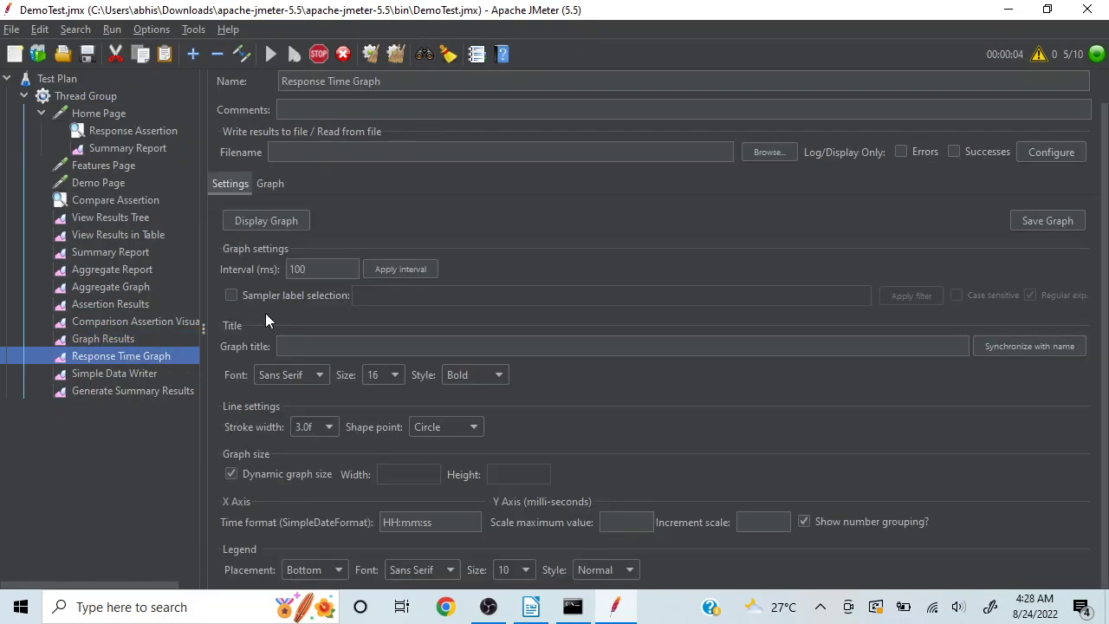
left_click(275, 222)
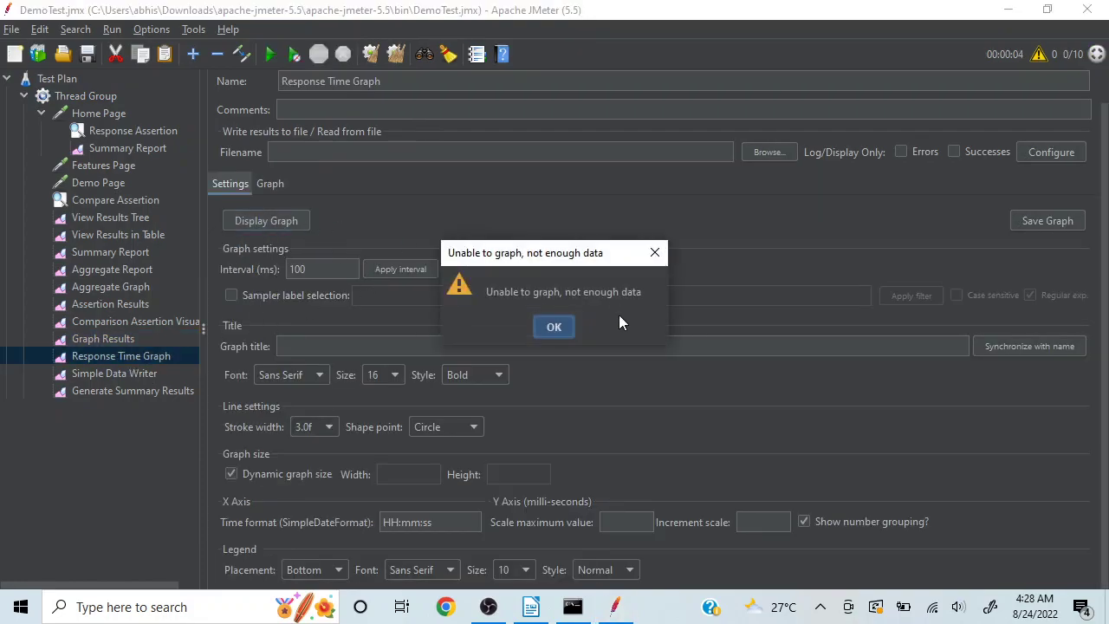
left_click(556, 329)
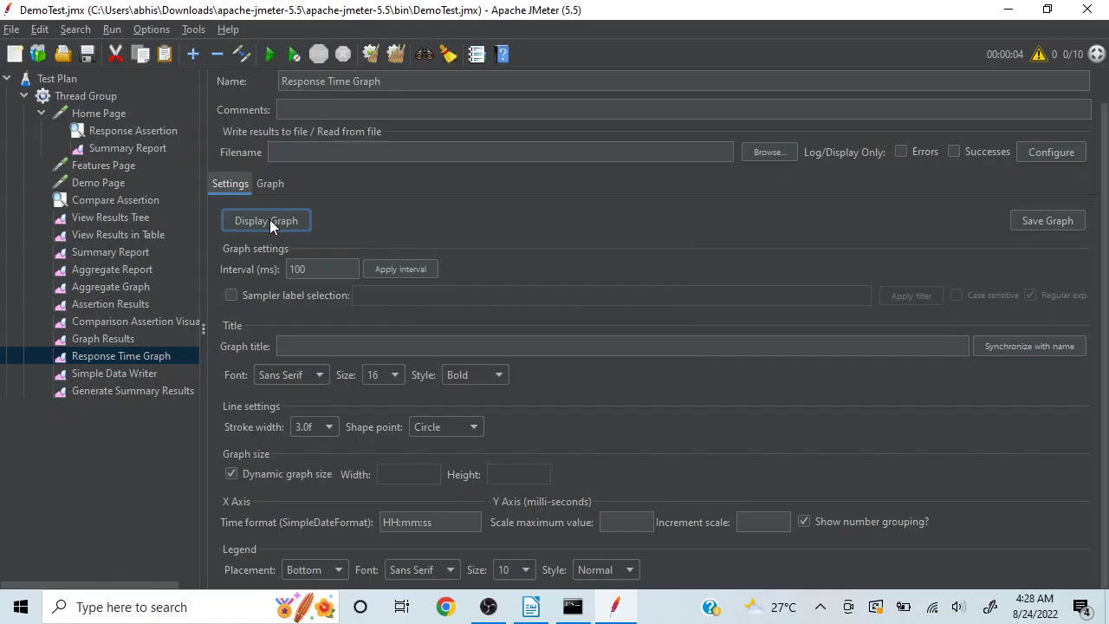
left_click(272, 223)
left_click(556, 328)
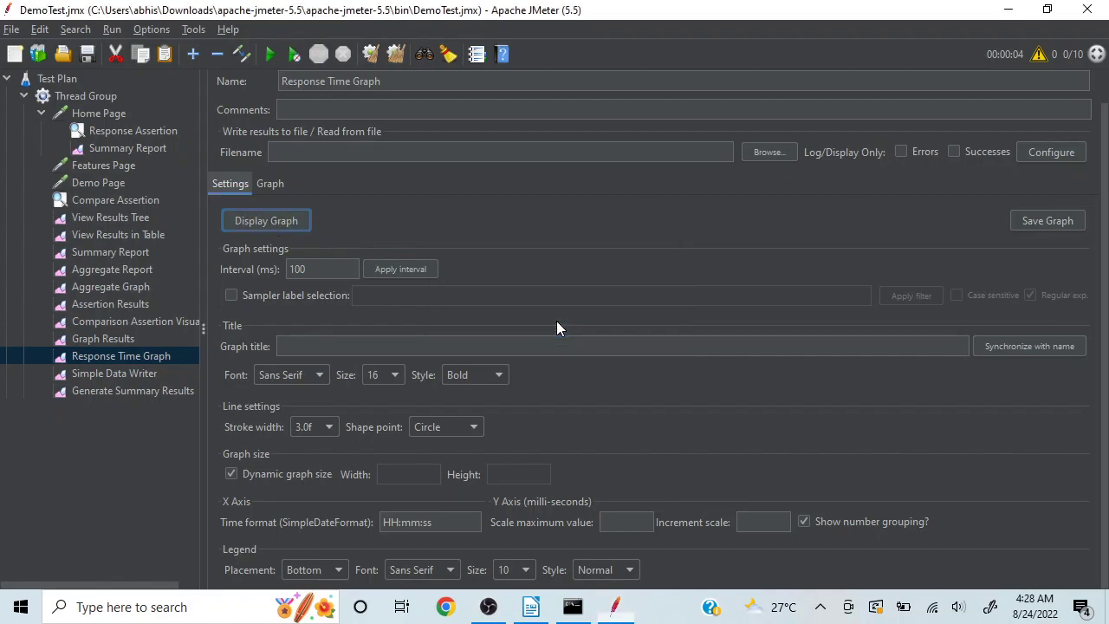
Set the Response Time Graph interval to 10 ms and try to display the graph again
left_click(316, 266)
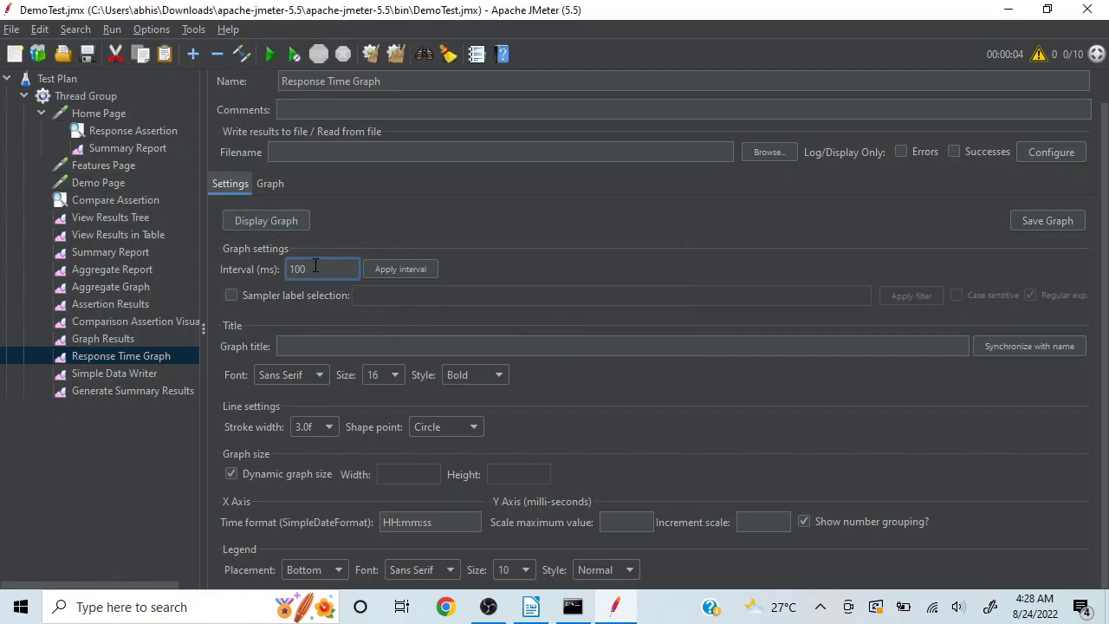
left_click(269, 219)
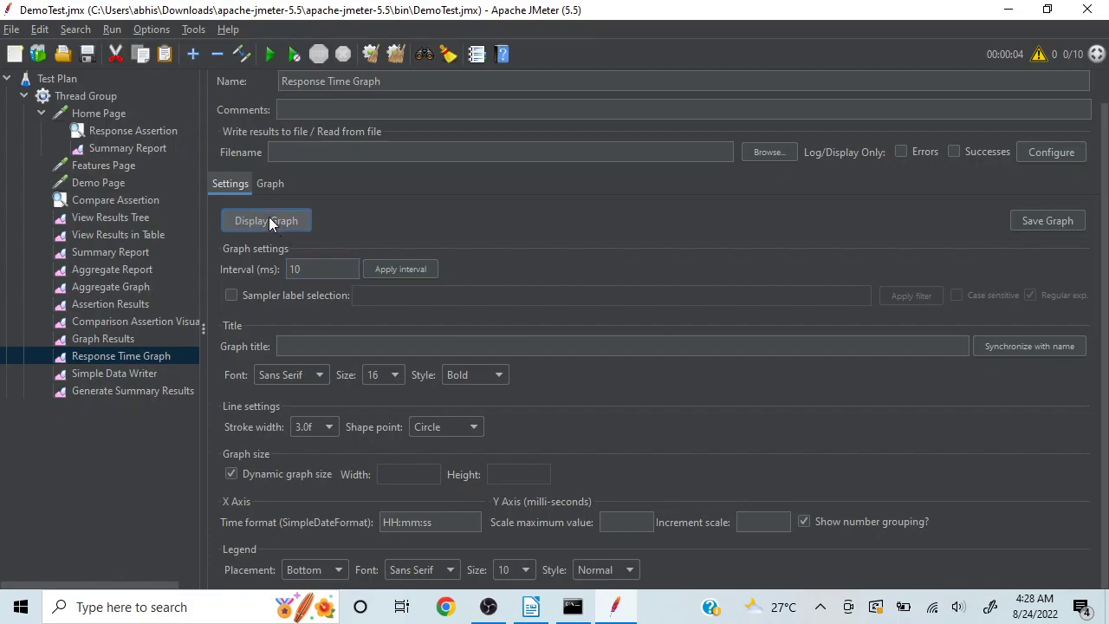
left_click(554, 328)
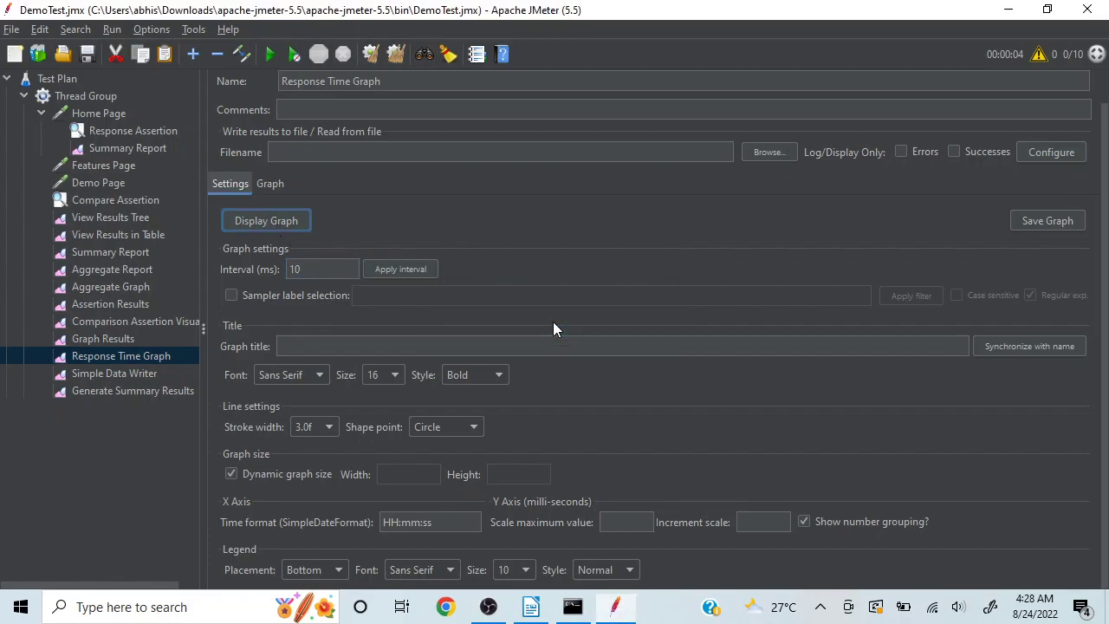
Set the Thread Group's ramp-up period to 10 seconds and its number of threads to 20
double_click(87, 93)
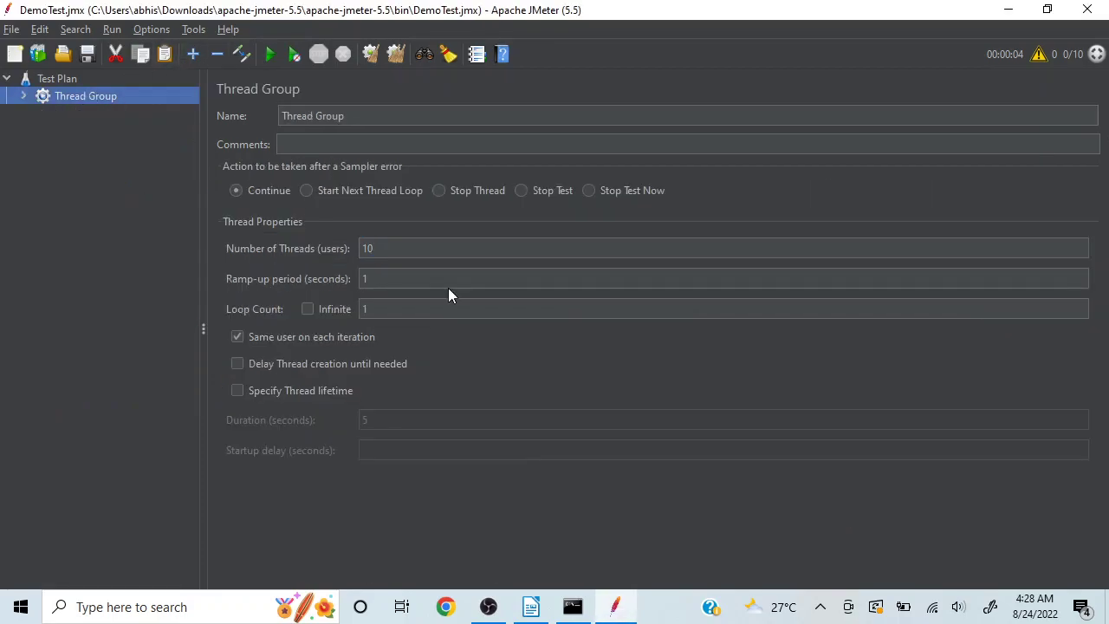
left_click(384, 254)
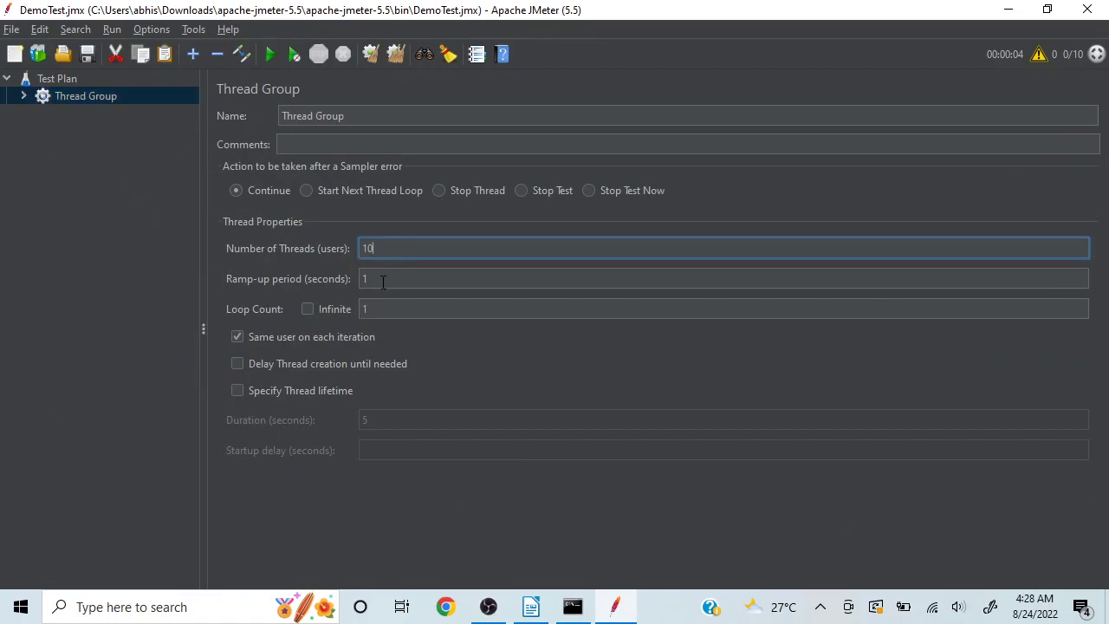
left_click(388, 277)
type("0")
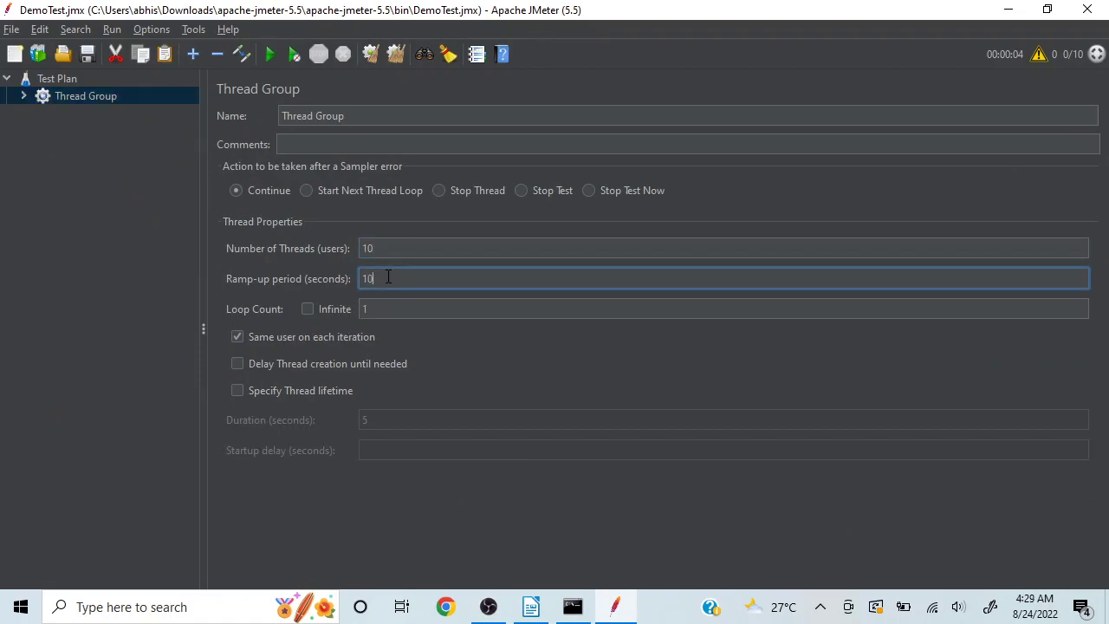
left_click(386, 249)
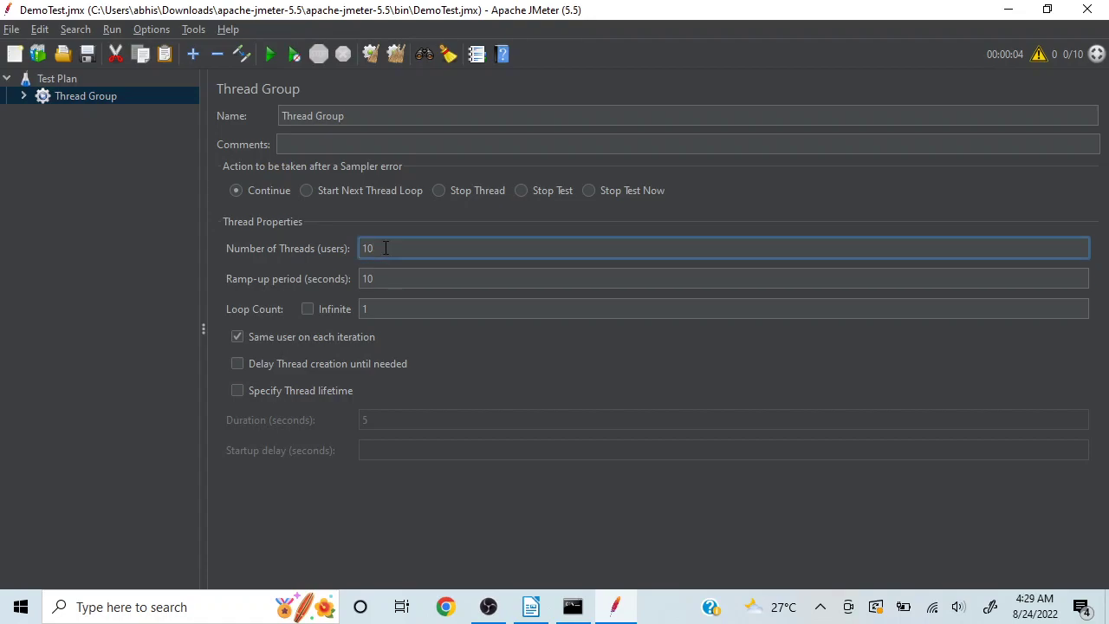
key("BackSpace")
type("20")
left_click(23, 97)
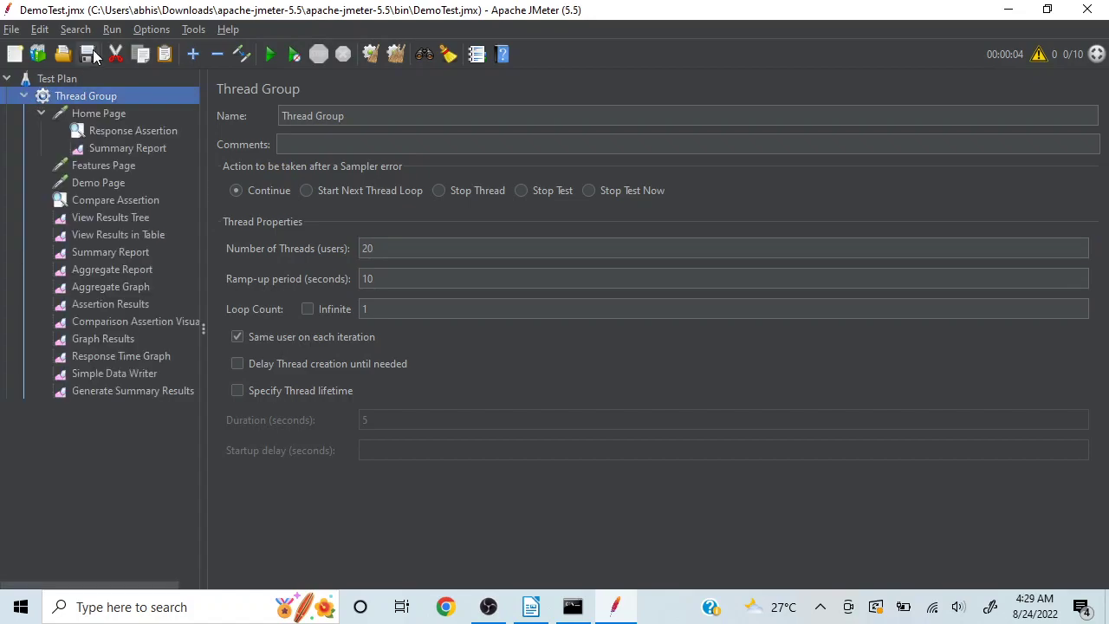
Rerun the test, overwriting the existing Results.csv, and display the Response Time Graph for the run
left_click(115, 344)
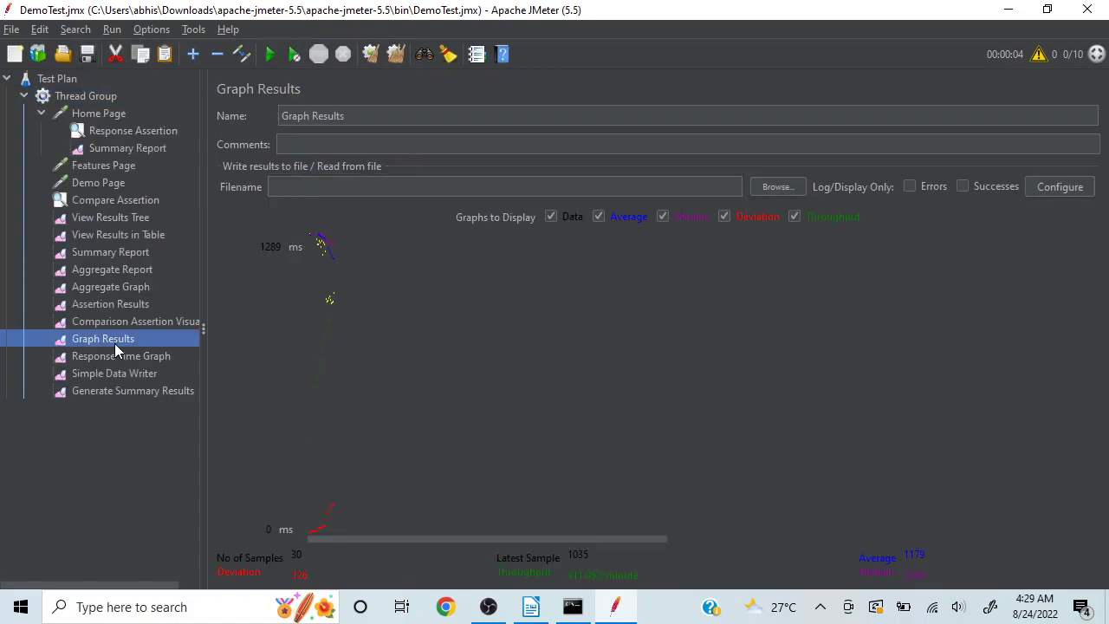
left_click(108, 356)
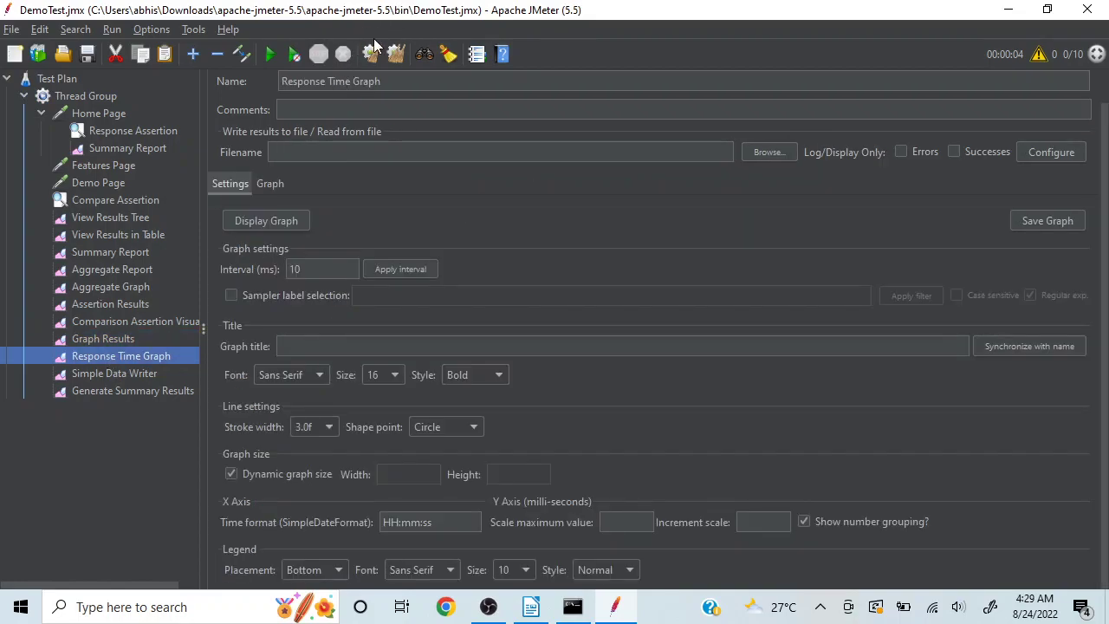
left_click(269, 53)
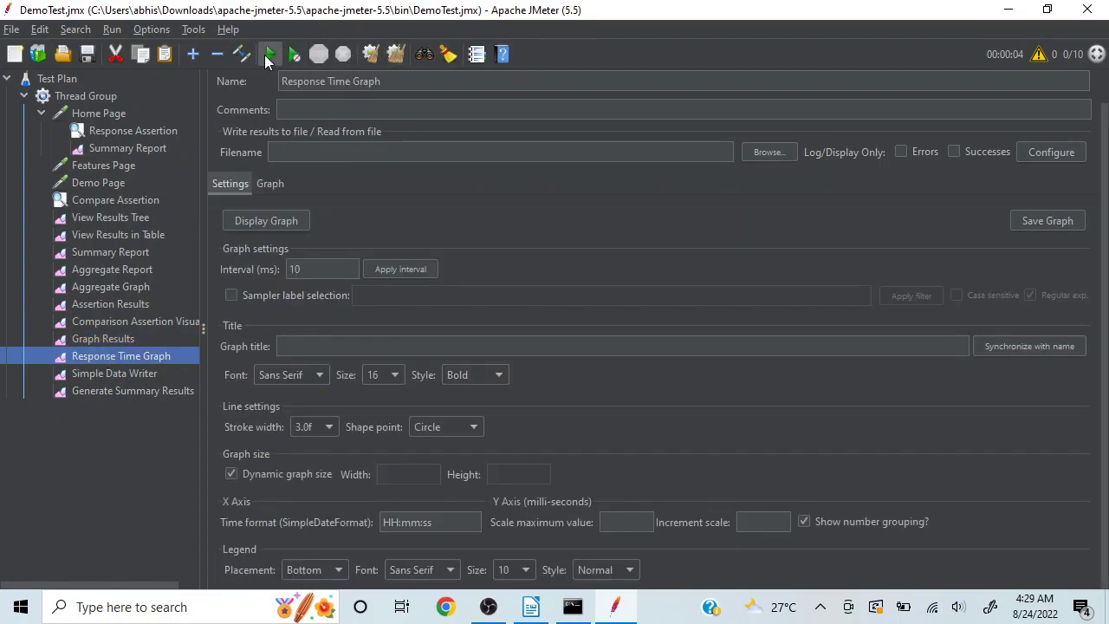
left_click(627, 330)
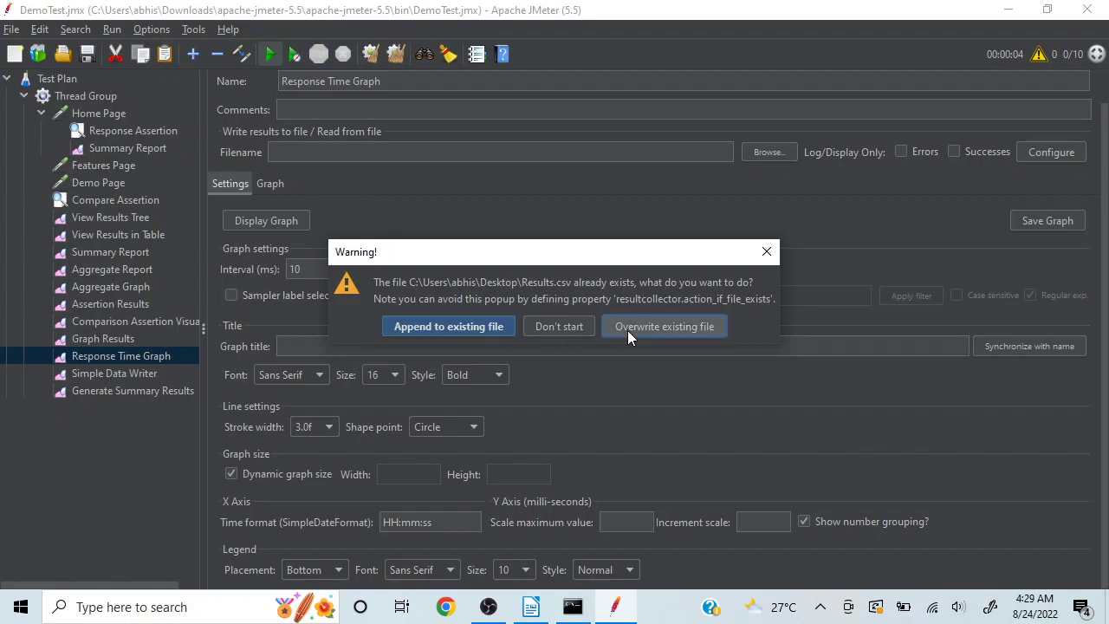
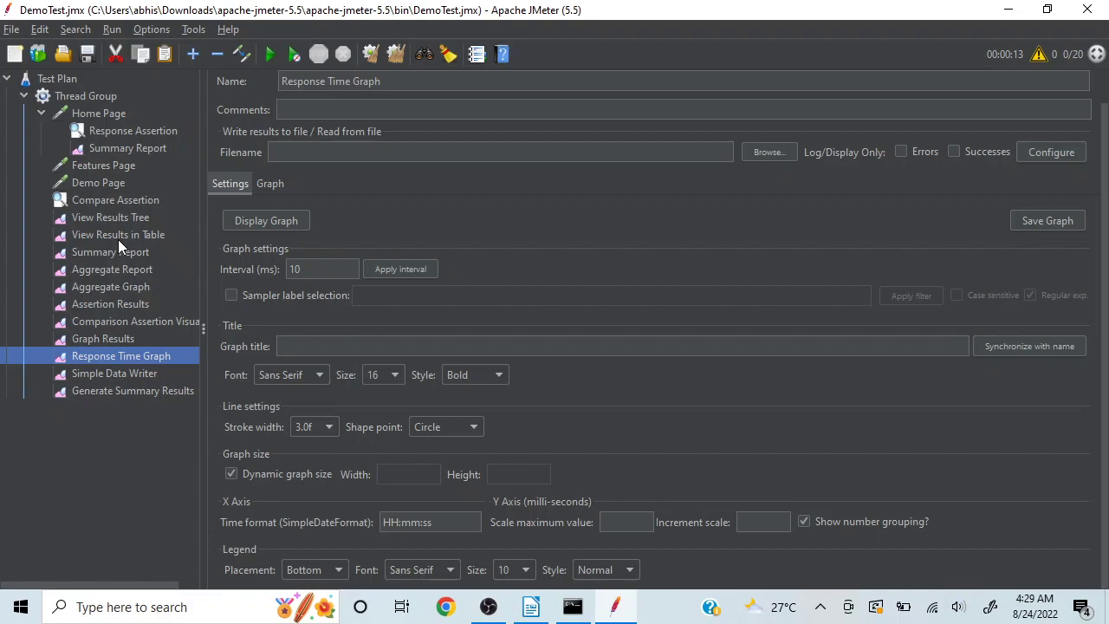
left_click(266, 222)
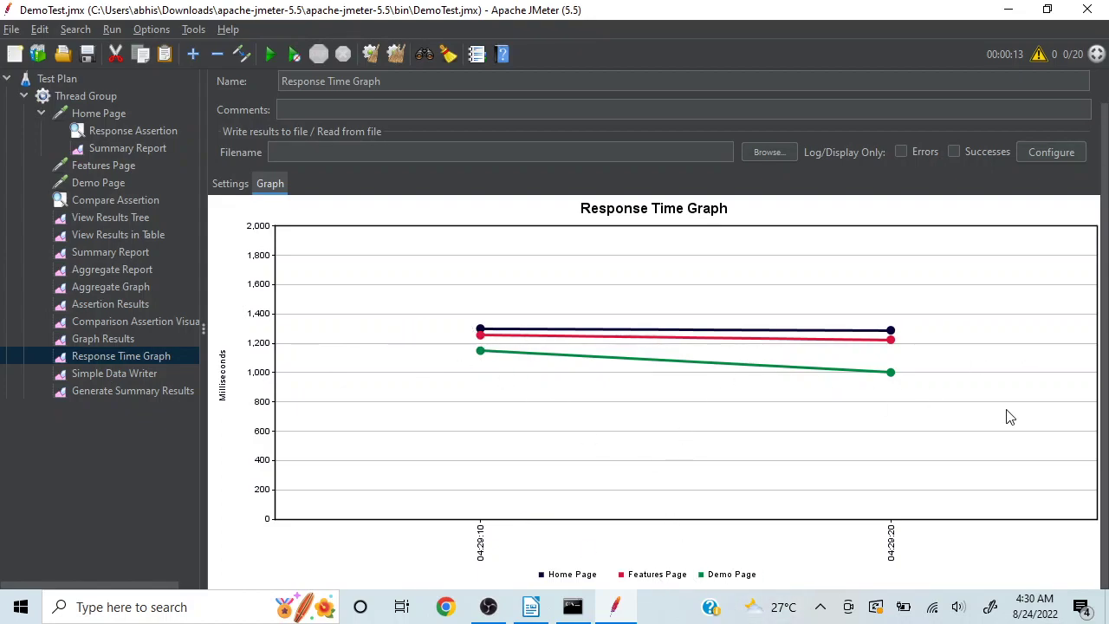
left_click(235, 184)
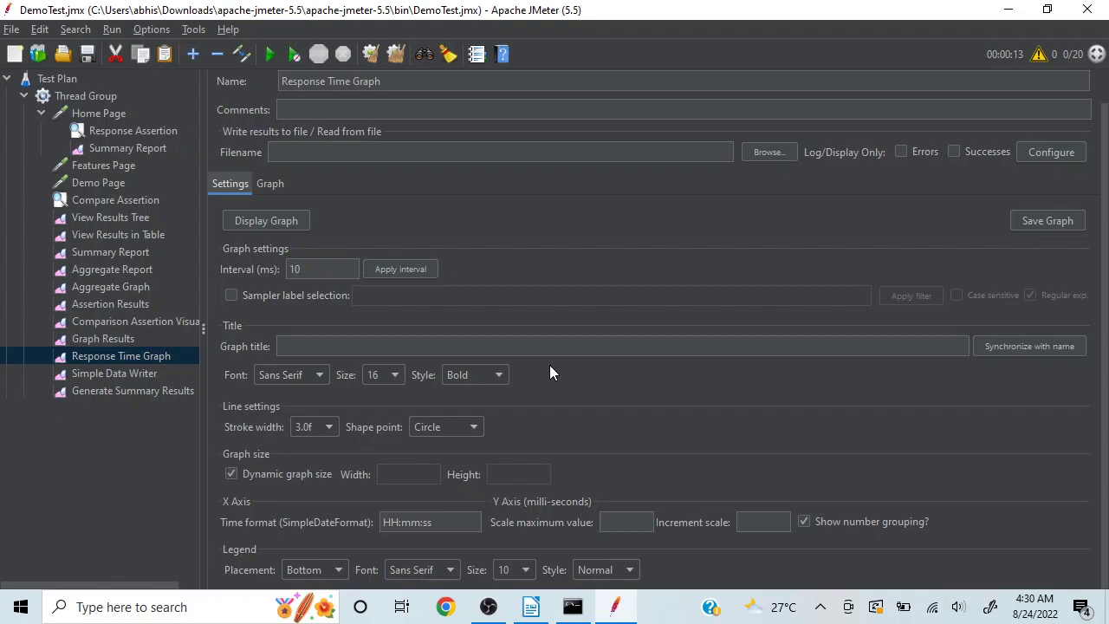
Set the Simple Data Writer's output file to SDWResults.csv on the Desktop
left_click(122, 374)
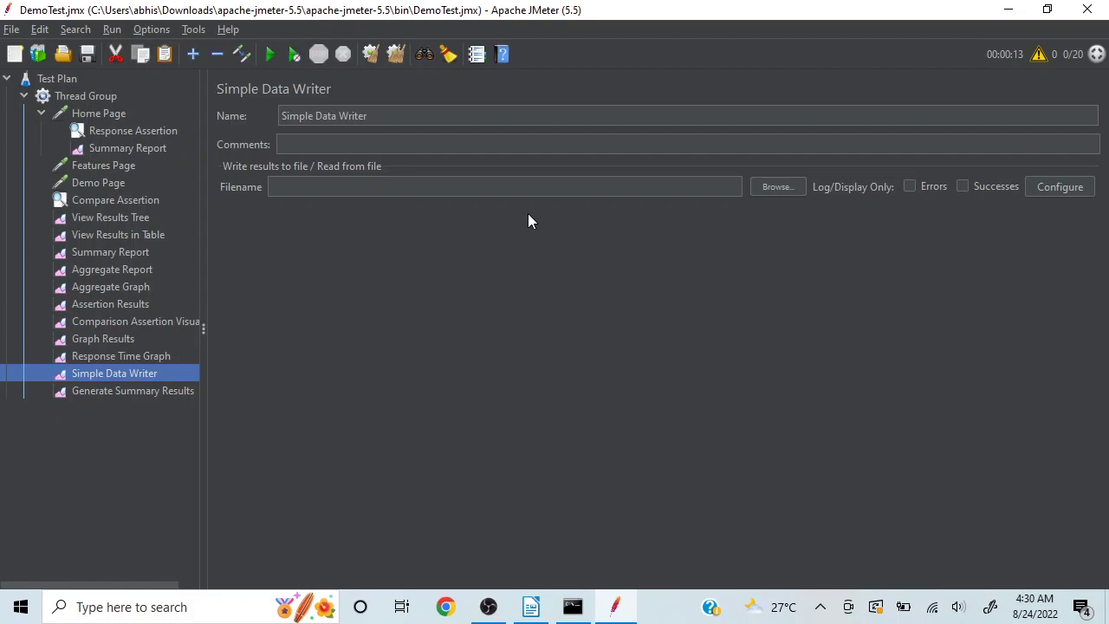
left_click(777, 187)
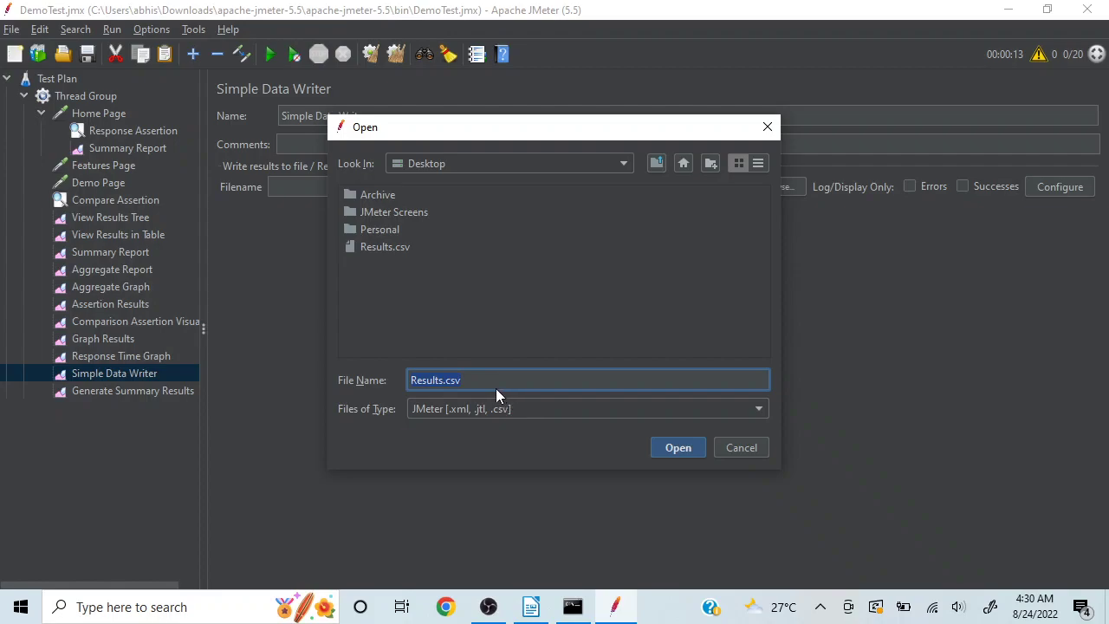
key("Left")
key("Left")
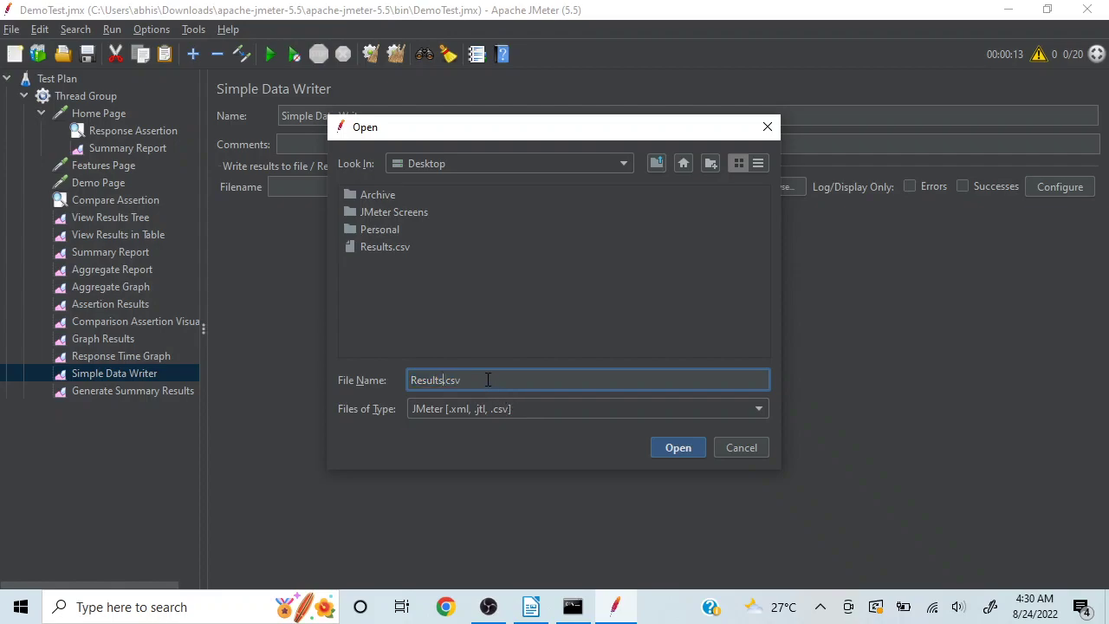
key("BackSpace")
key("BackSpace")
key("BackSpace")
key("BackSpace")
key("BackSpace")
key("BackSpace")
key("BackSpace")
type("SDWResults")
left_click(672, 448)
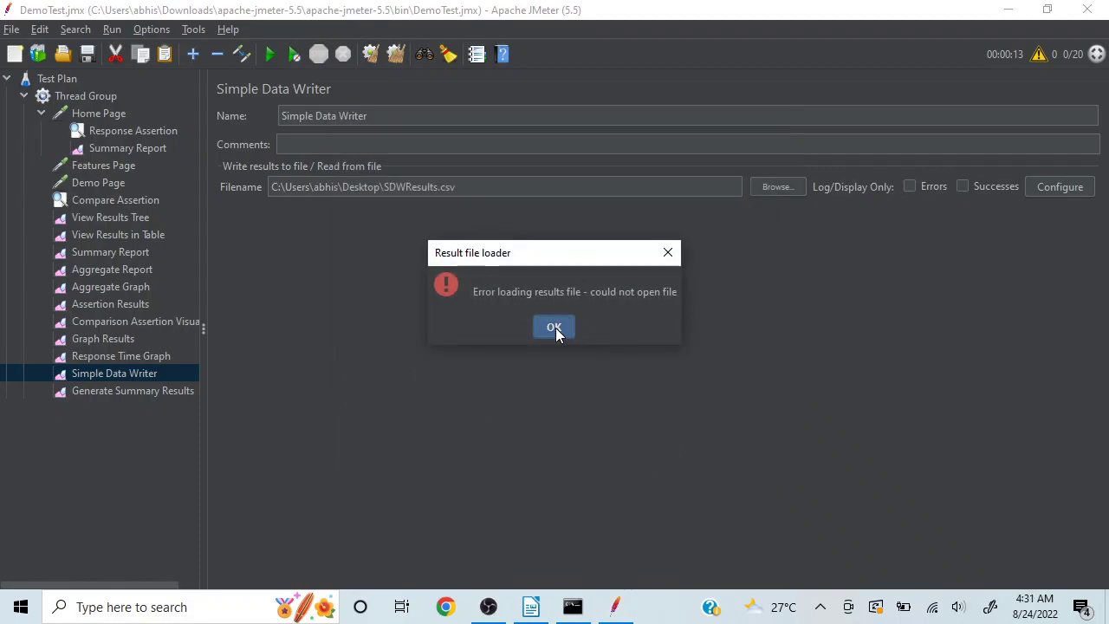
left_click(553, 328)
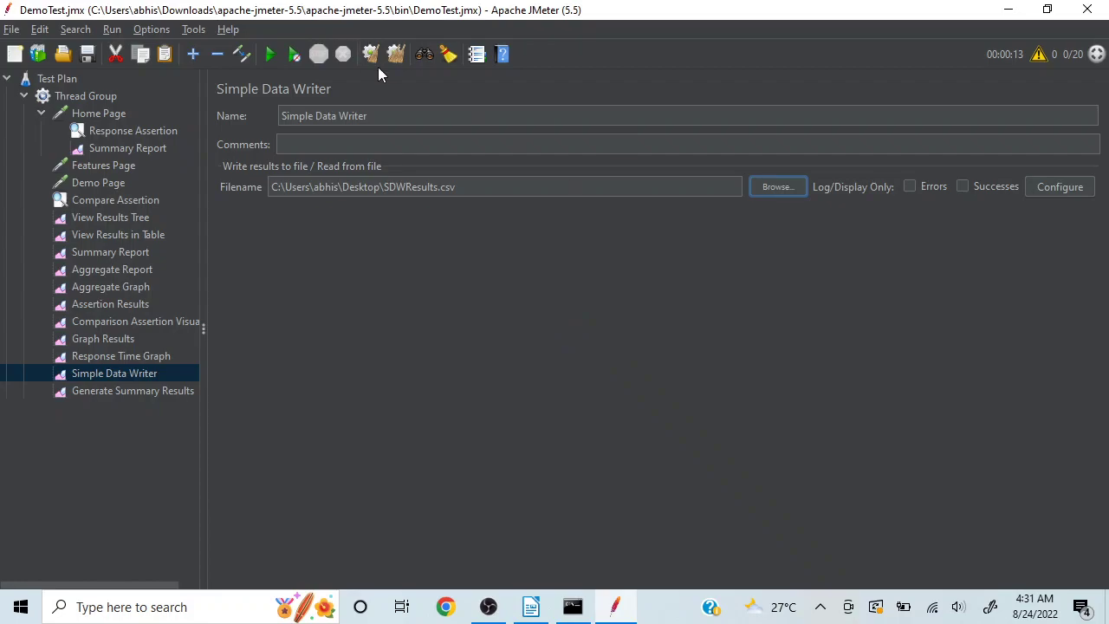
Rerun the test, overwriting Results.csv, and open SDWResults.csv from the desktop in LibreOffice with the default import options
left_click(269, 54)
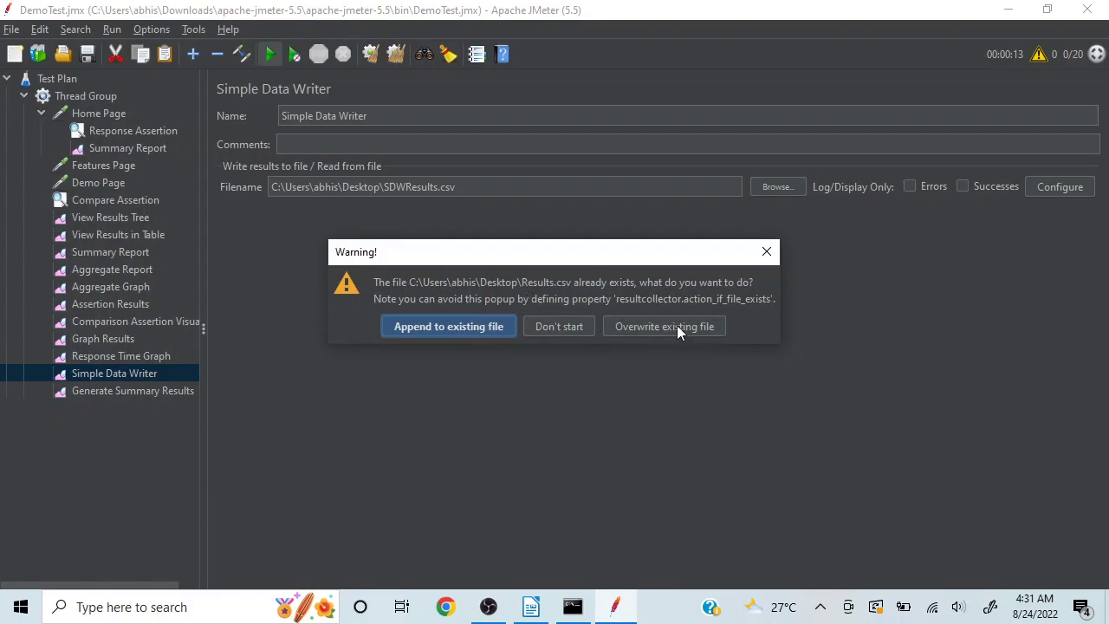
left_click(660, 321)
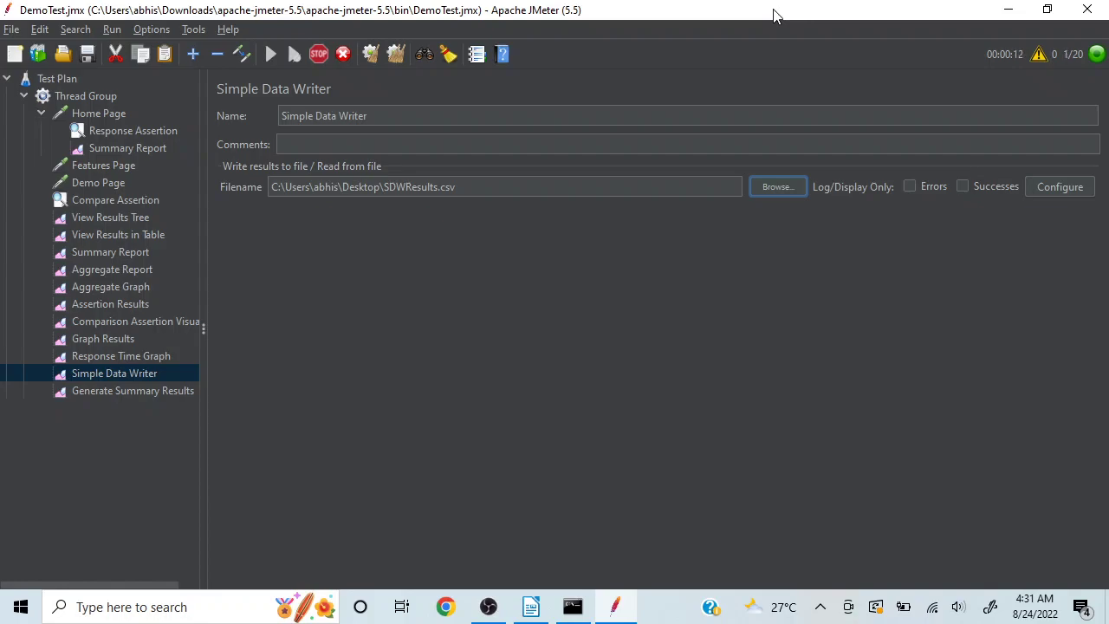
left_click(1007, 8)
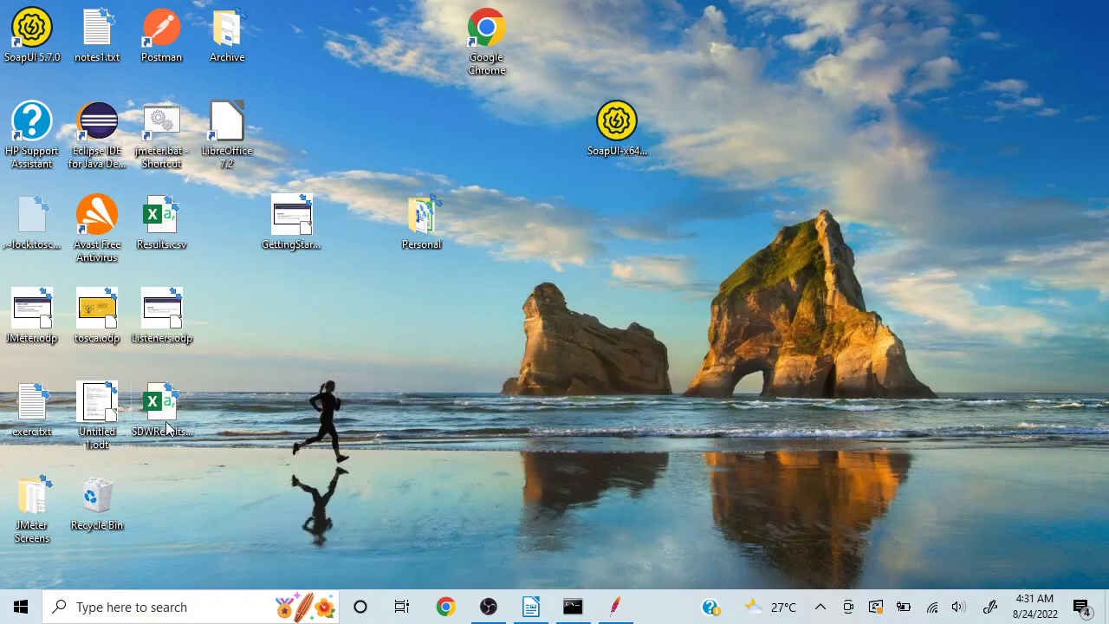
left_click(166, 417)
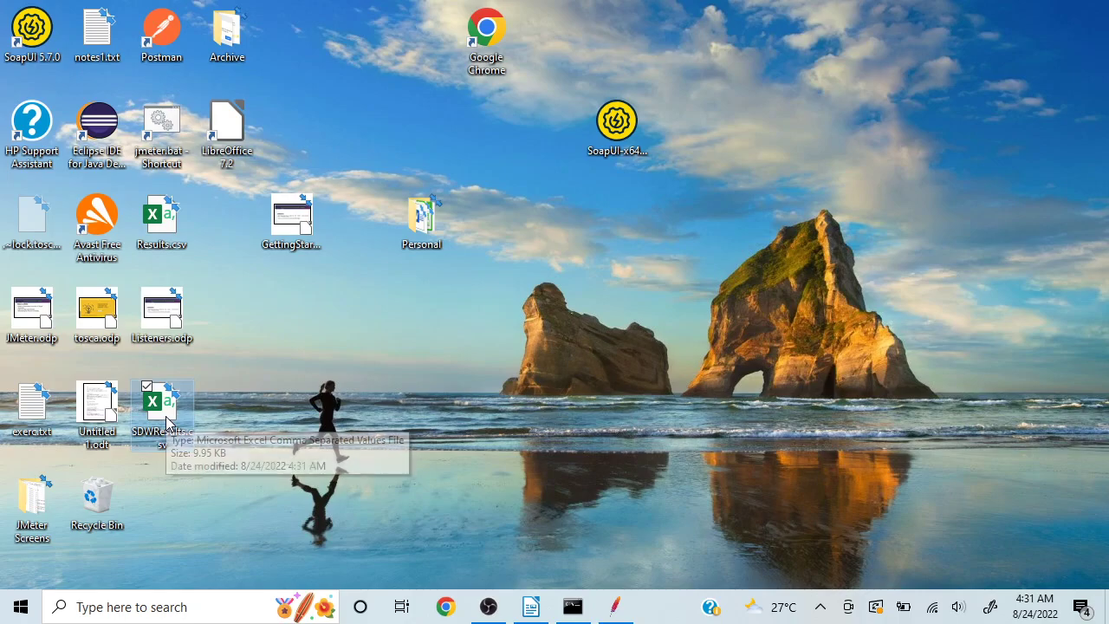
right_click(166, 416)
mouse_move(203, 202)
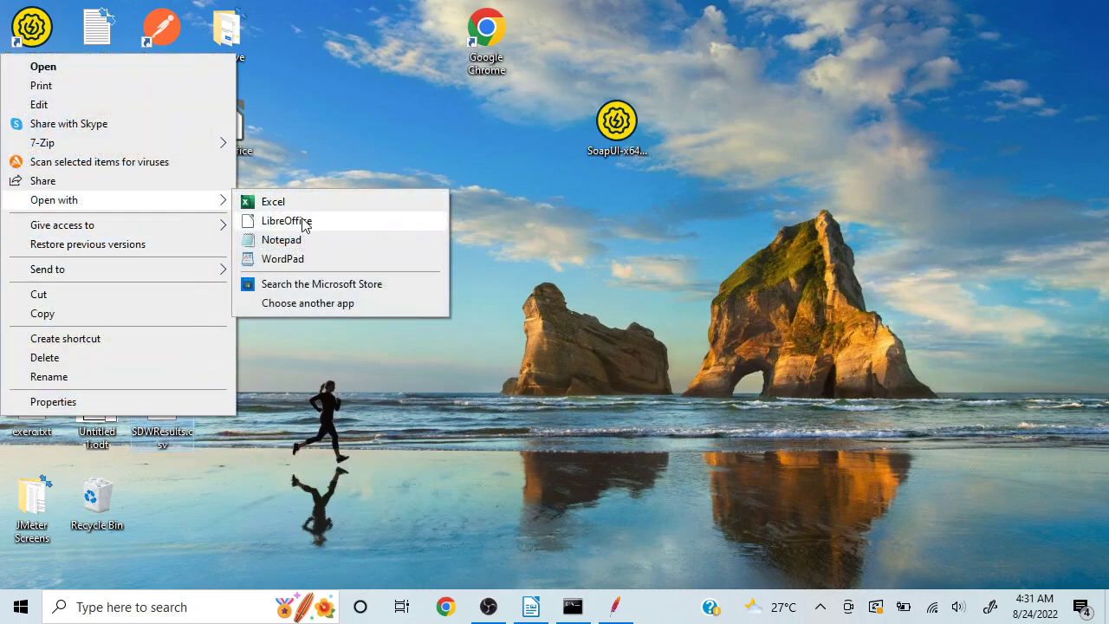
left_click(305, 227)
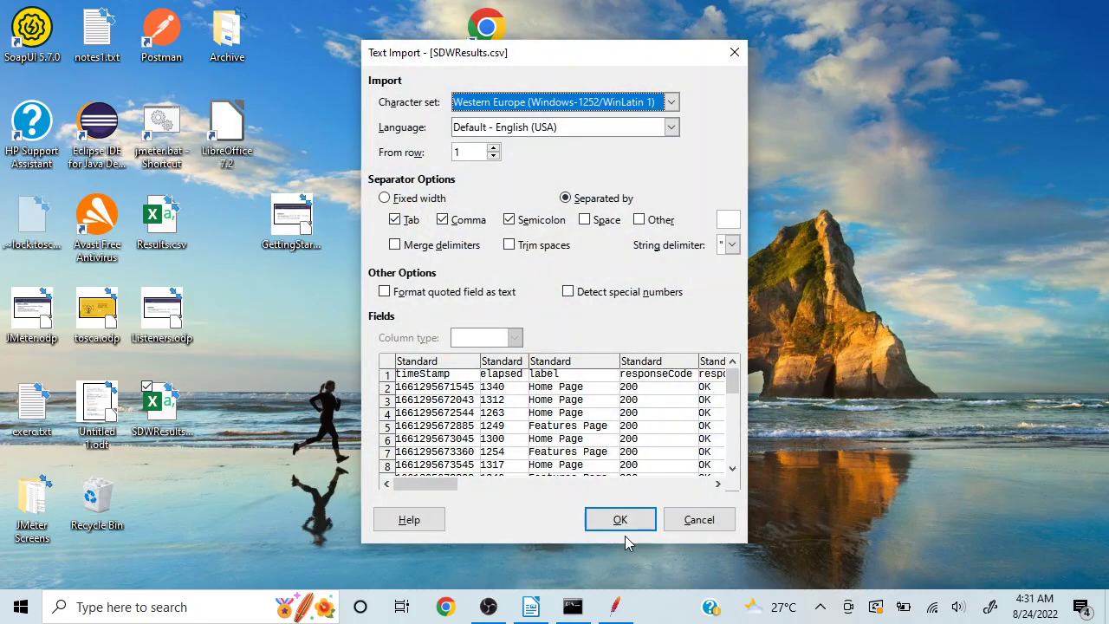
left_click(624, 523)
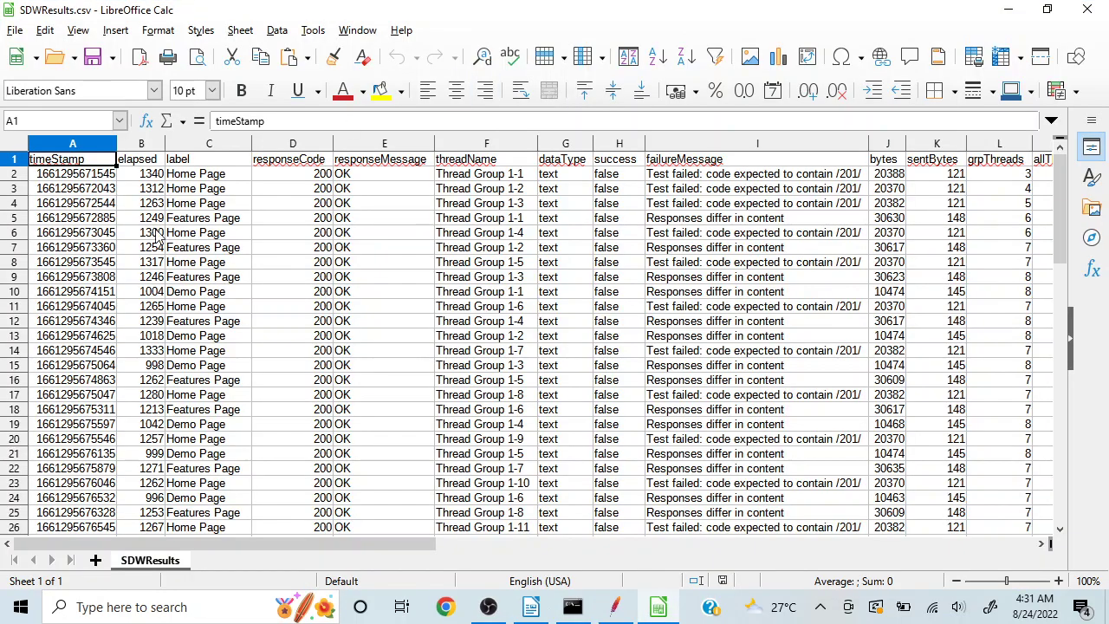
Look through the columns of the first sample row in SDWResults.csv, close the file and switch back to JMeter
left_click(48, 179)
key("Right")
key("Right")
key("Right")
key("Right")
key("Right")
key("Right")
key("Right")
key("Right")
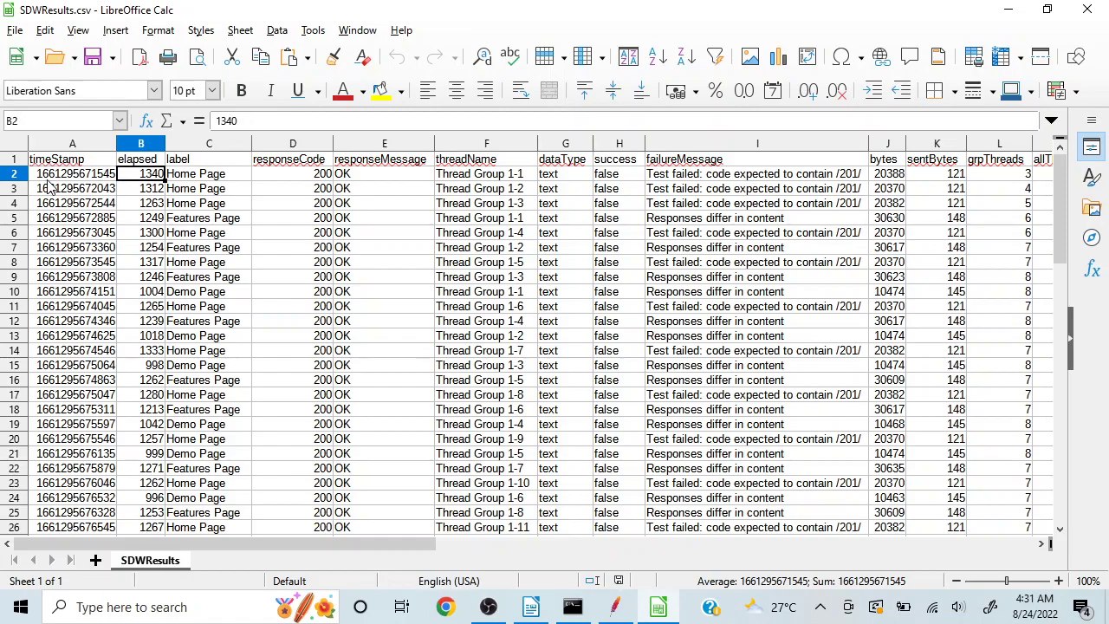
key("Right")
key("Right")
key("Right")
key("Right")
key("Right")
key("Right")
key("Right")
key("Right")
key("Right")
key("Right")
key("Right")
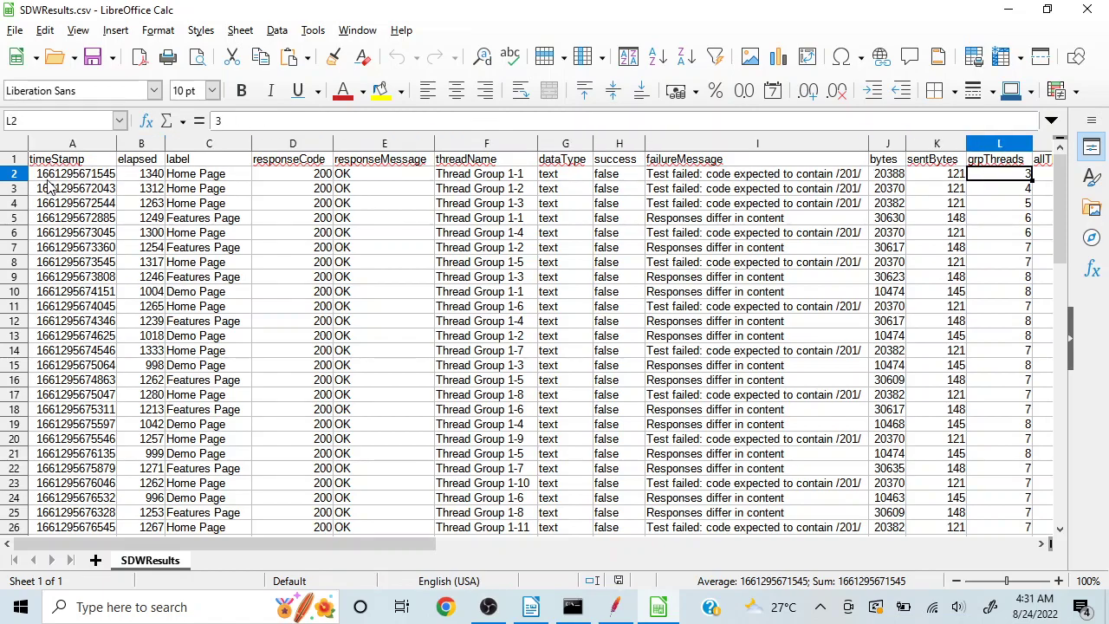
key("Left")
key("Left")
key("Left")
key("Left")
key("Left")
key("Left")
key("Left")
key("Left")
key("Left")
key("Left")
key("Left")
key("Left")
key("Left")
key("Left")
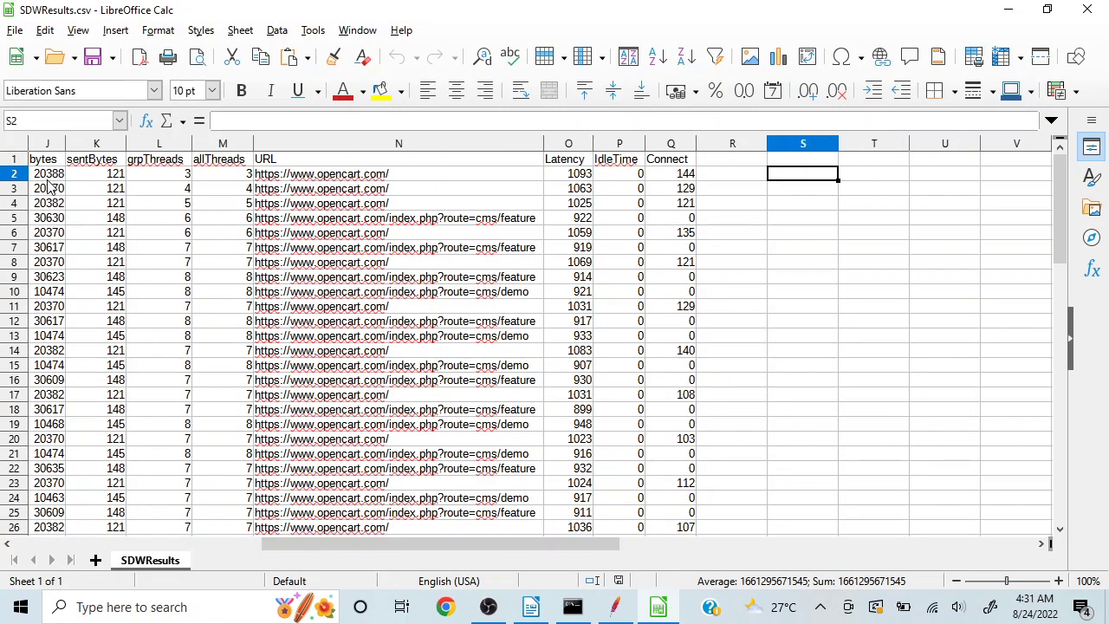
key("Left")
key("Left")
key("Left")
key("Left")
key("Left")
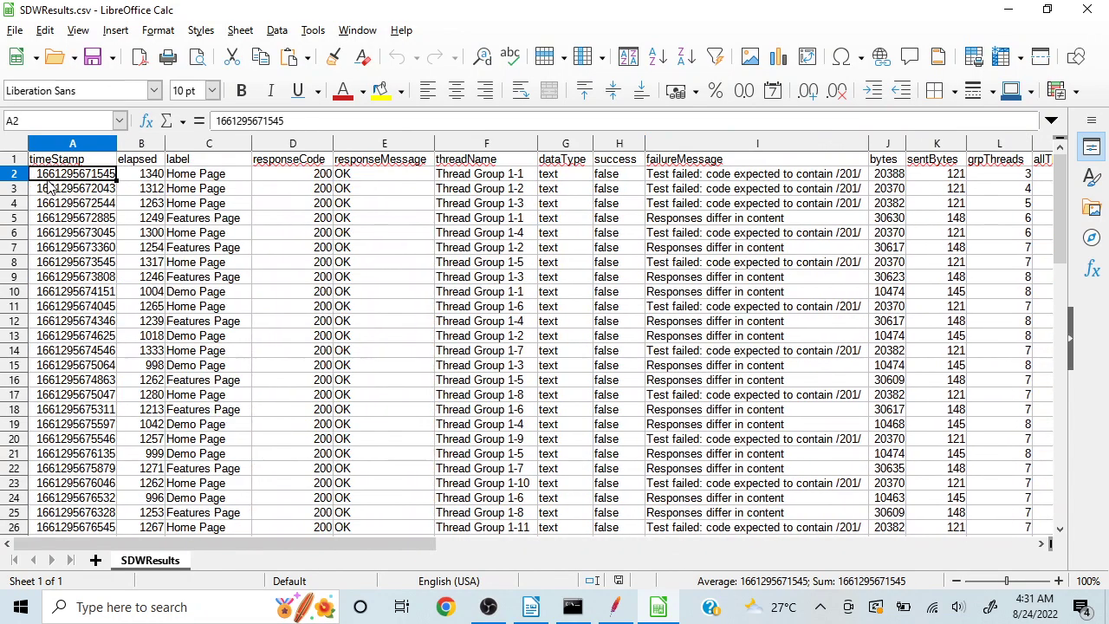
left_click(1085, 13)
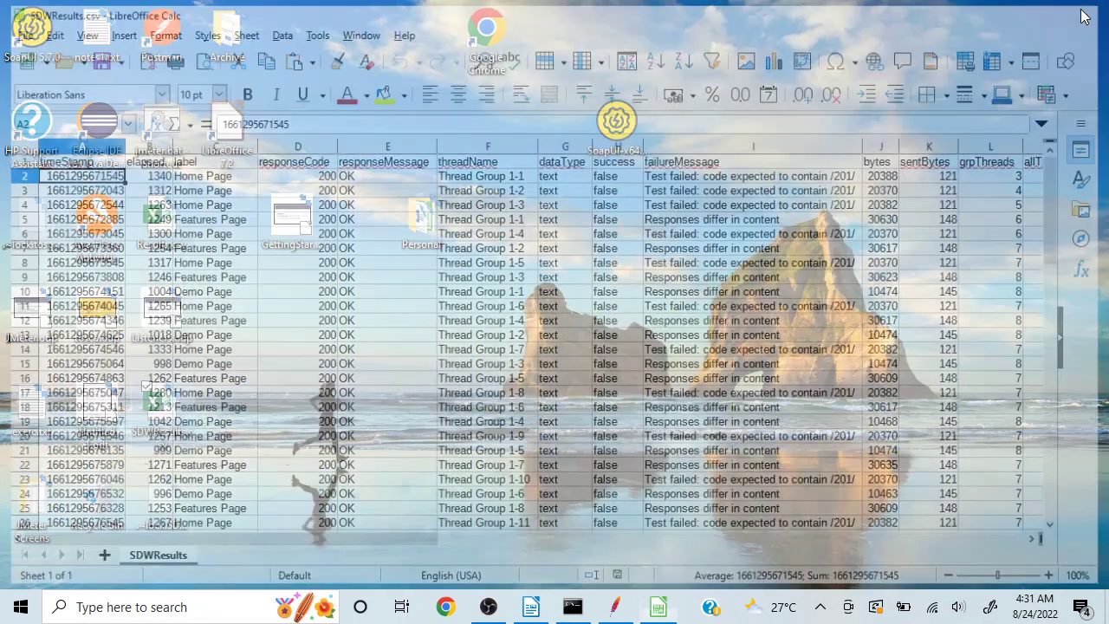
left_click(610, 620)
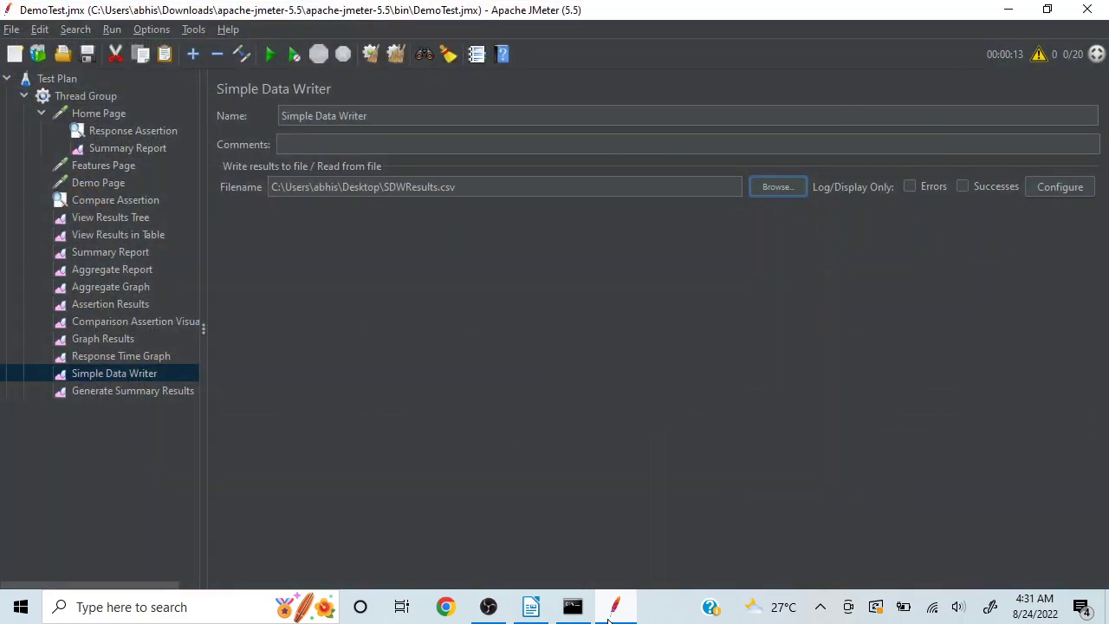
Examine the Generate Summary Results output in the maximized jmeter.bat console from its beginning, and minimize the console
left_click(117, 390)
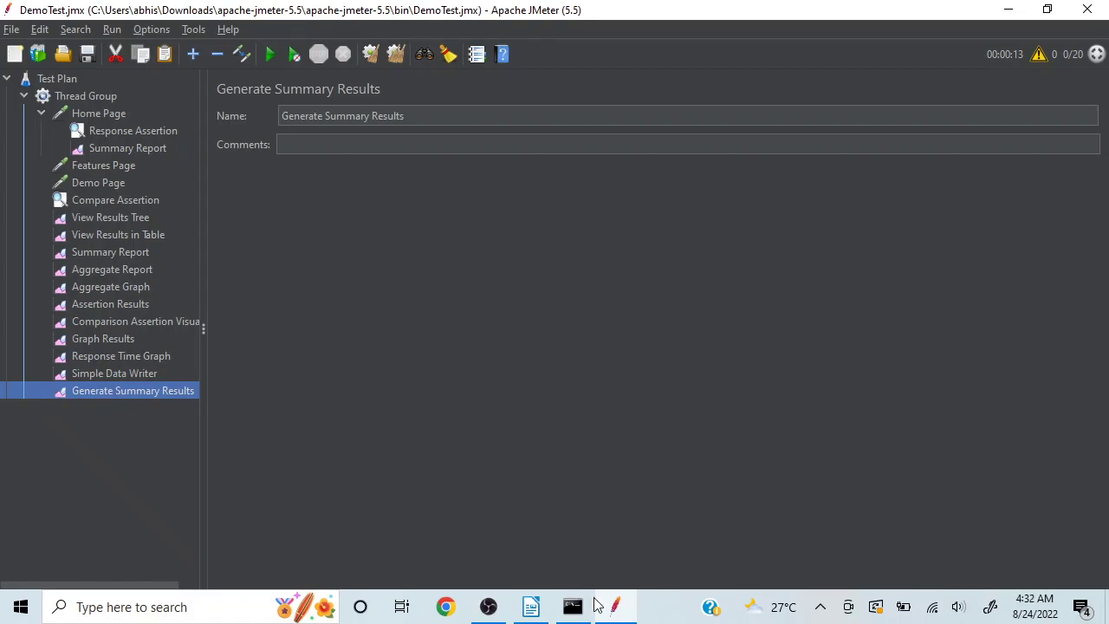
mouse_move(572, 609)
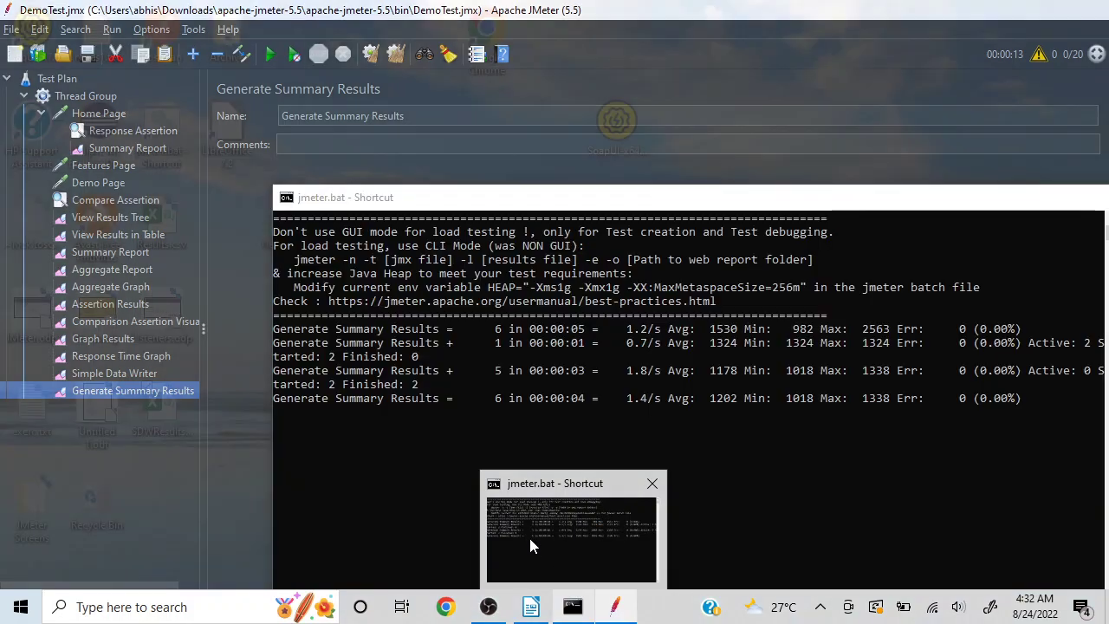
left_click(529, 535)
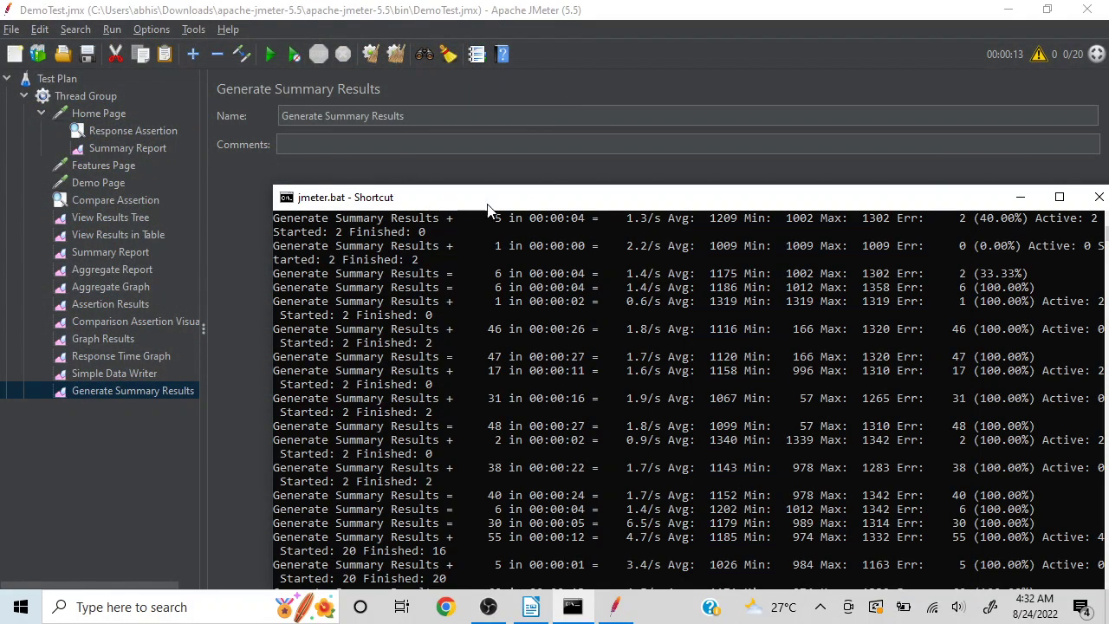
left_click_drag(487, 209, 415, 120)
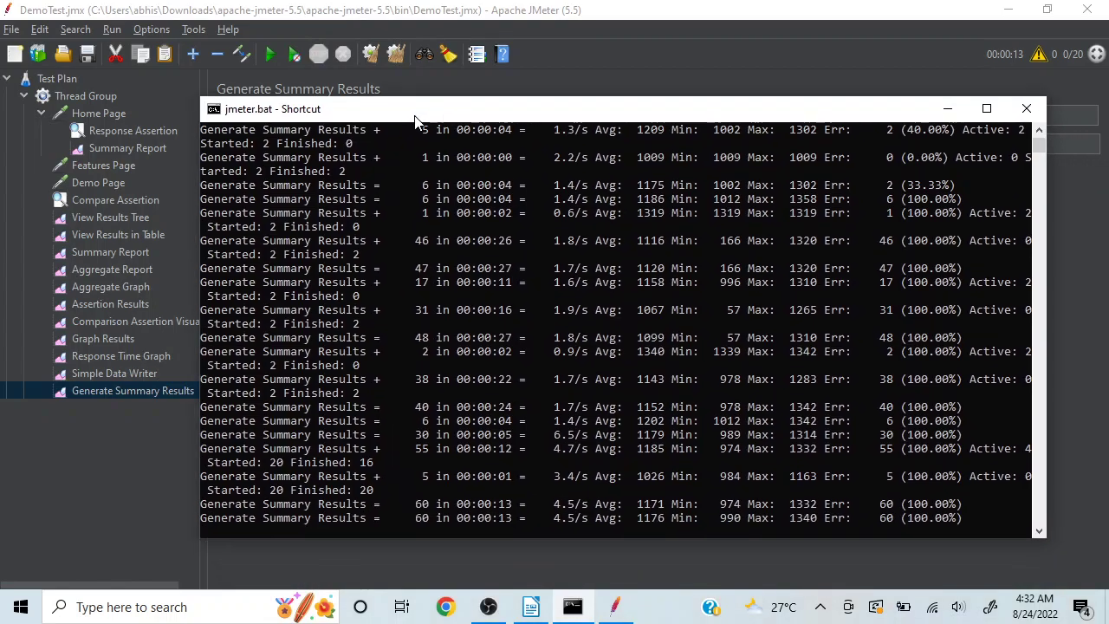
left_click(986, 109)
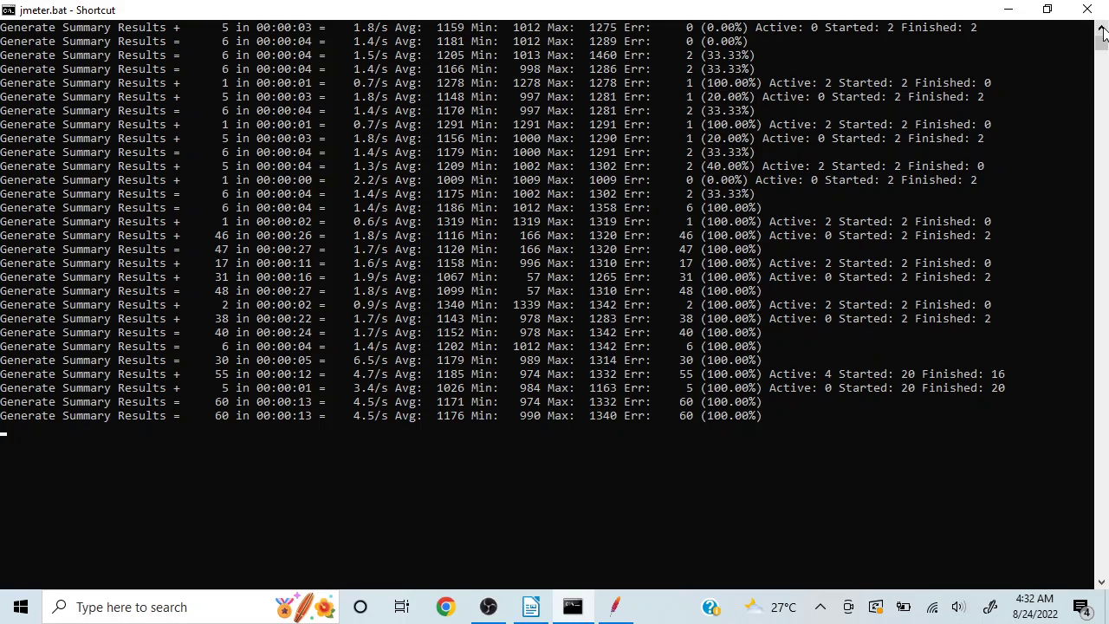
scroll(1102, 32, "up", 3)
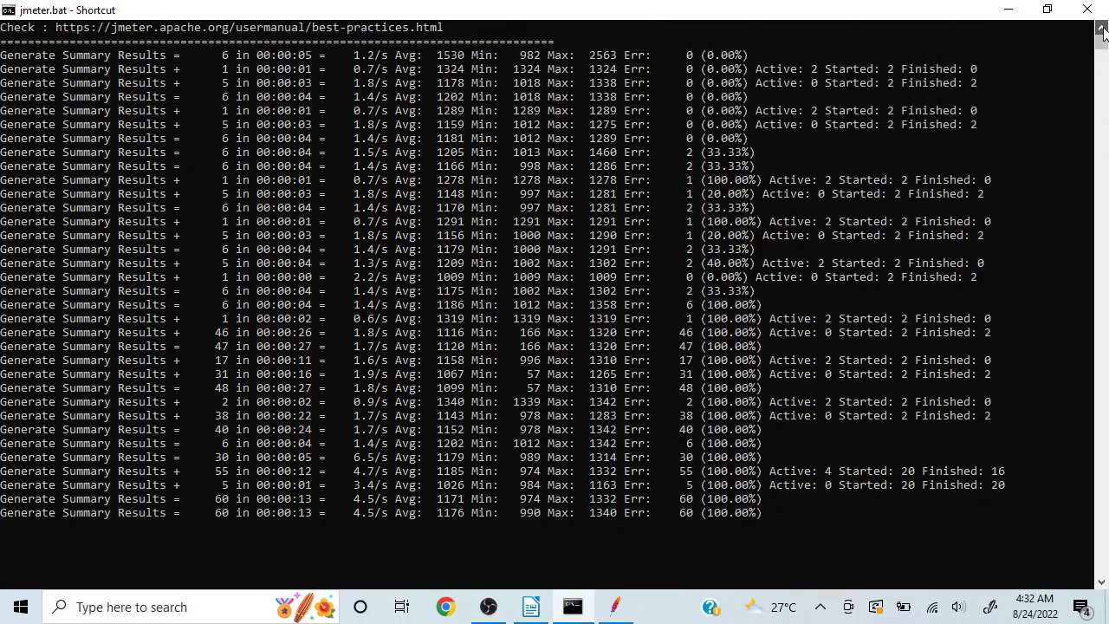
scroll(1102, 32, "up", 3)
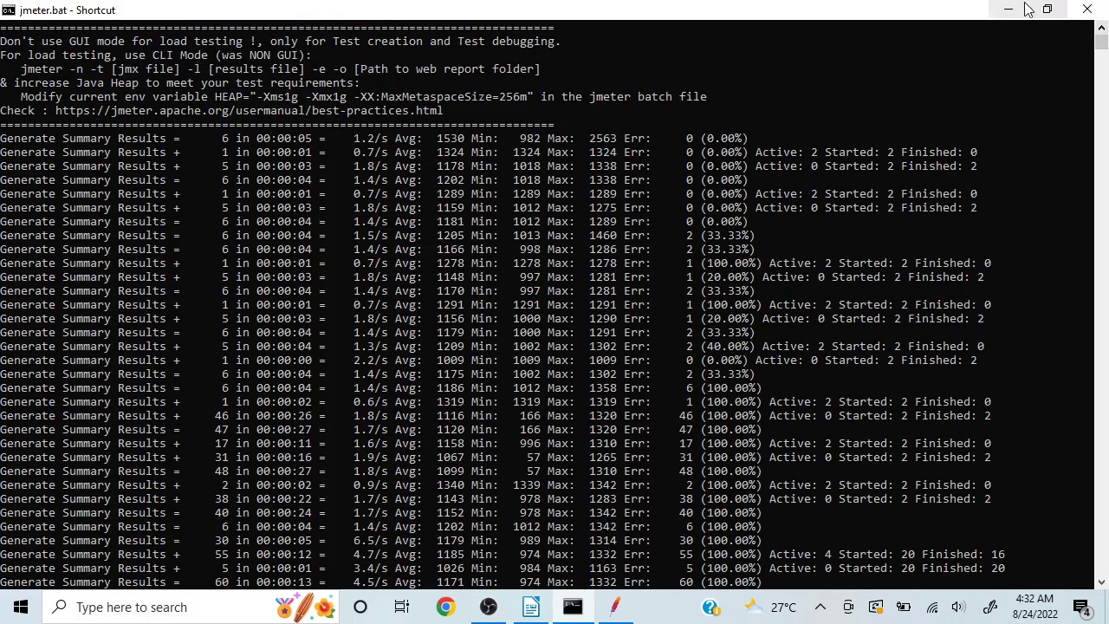
left_click(1010, 10)
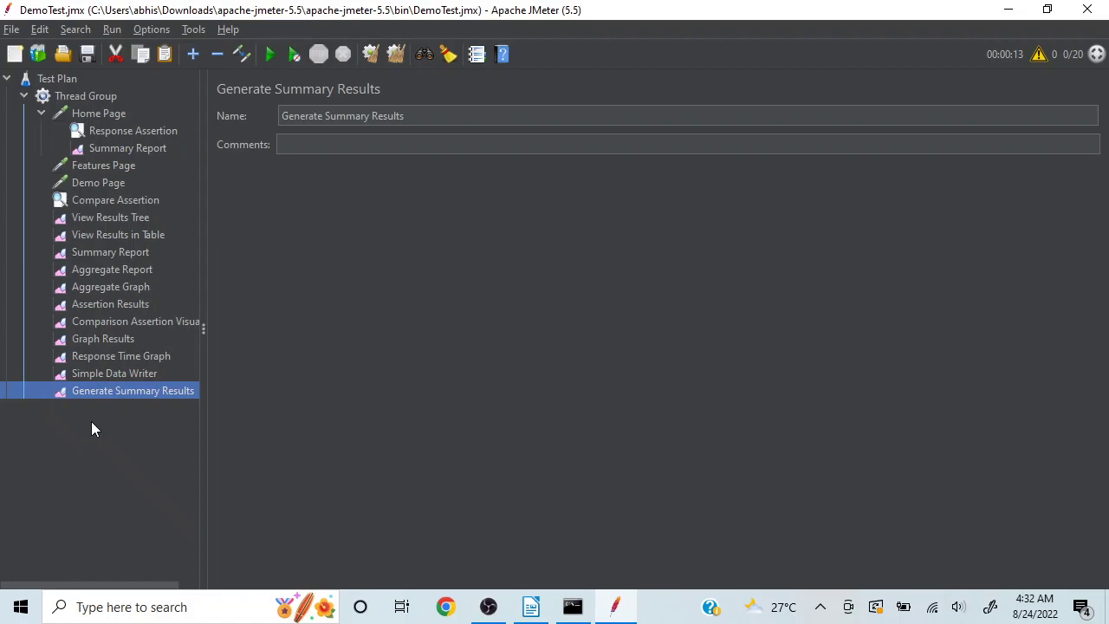
Collapse the Home Page sampler and review the View Results Tree and View Results in Table listeners
left_click(41, 113)
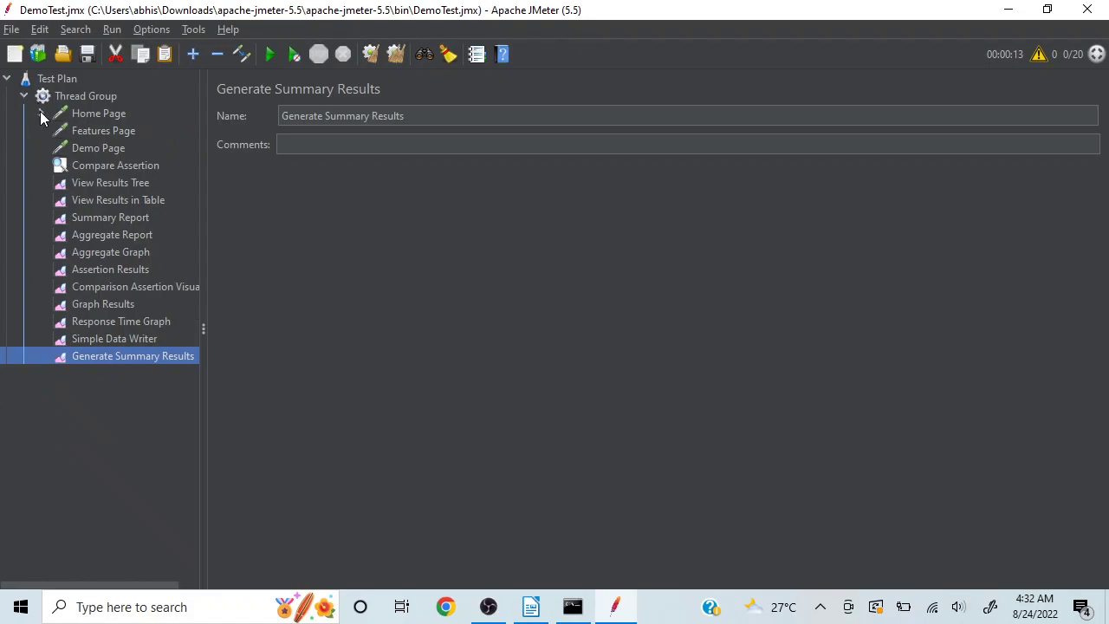
left_click(108, 172)
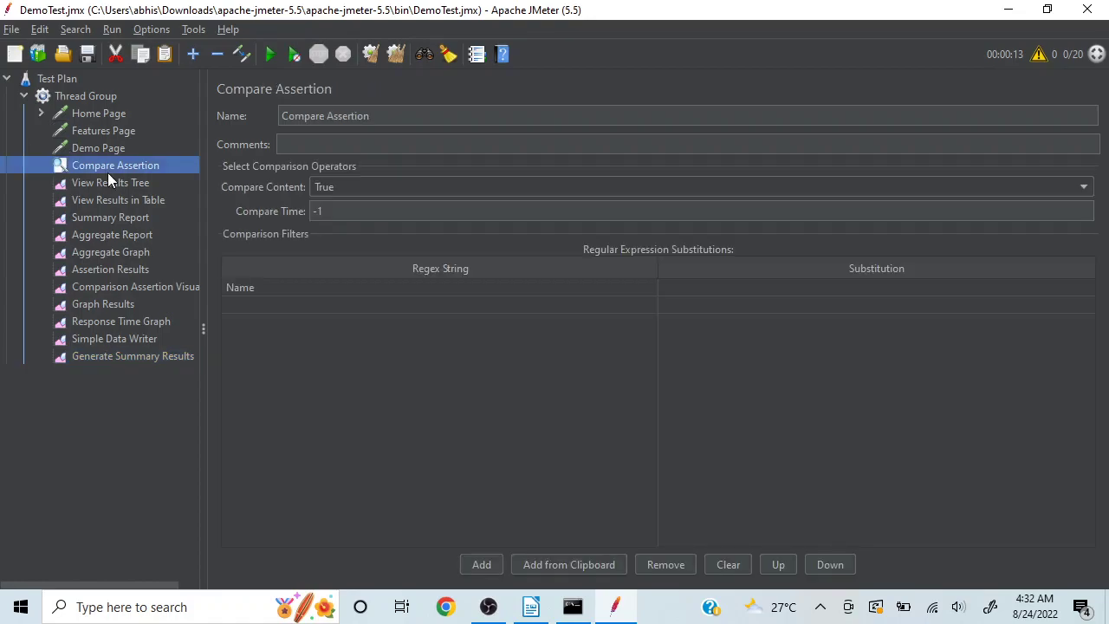
left_click(108, 177)
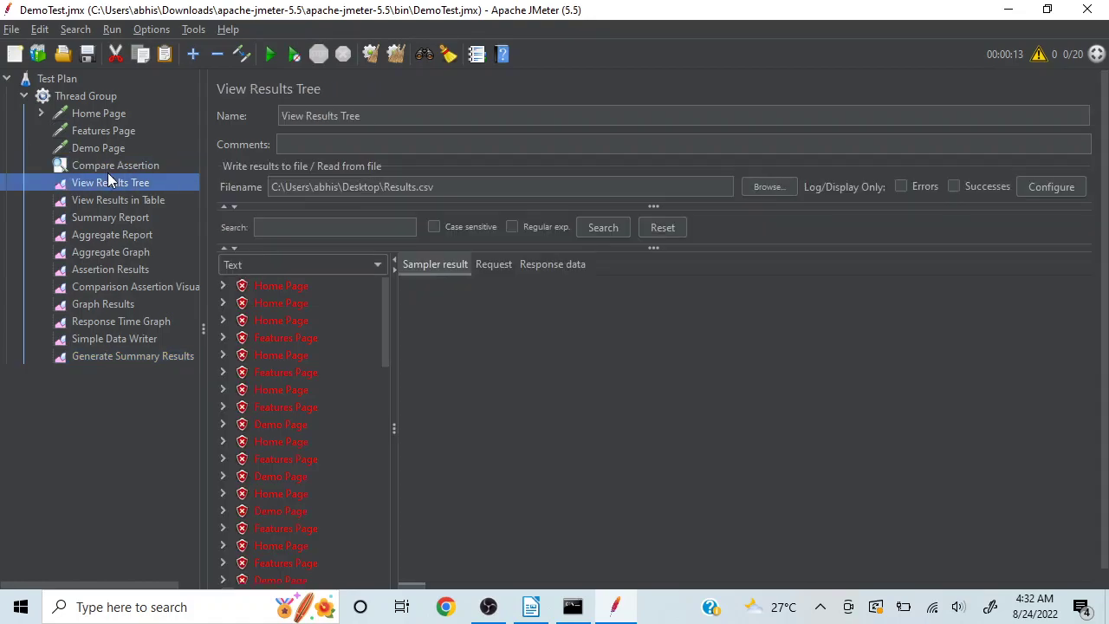
key("Down")
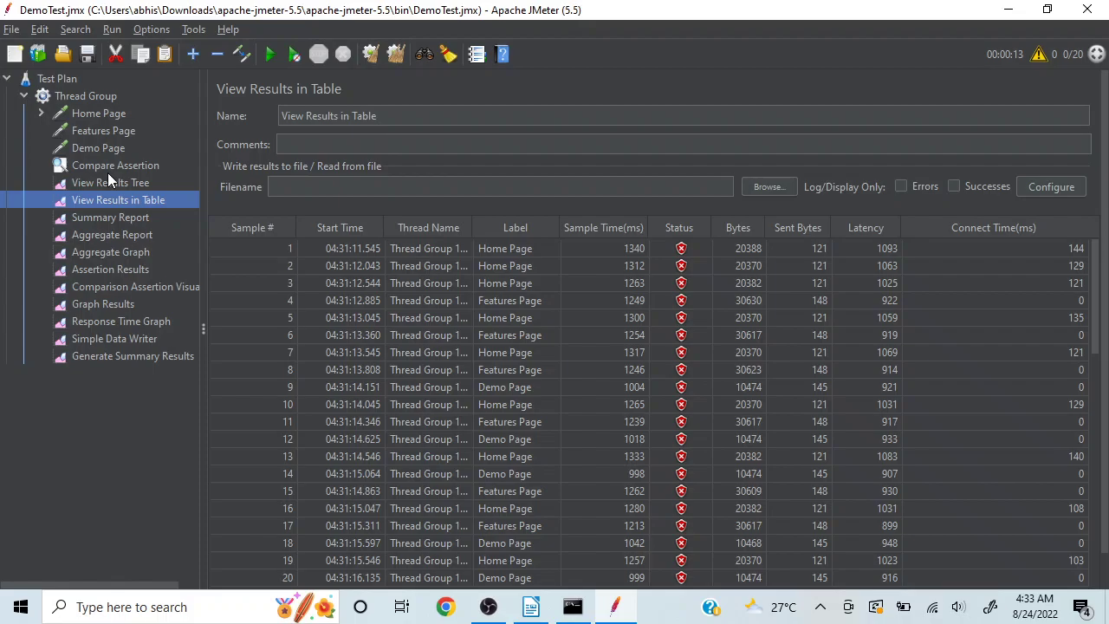
left_click(585, 617)
left_click(585, 617)
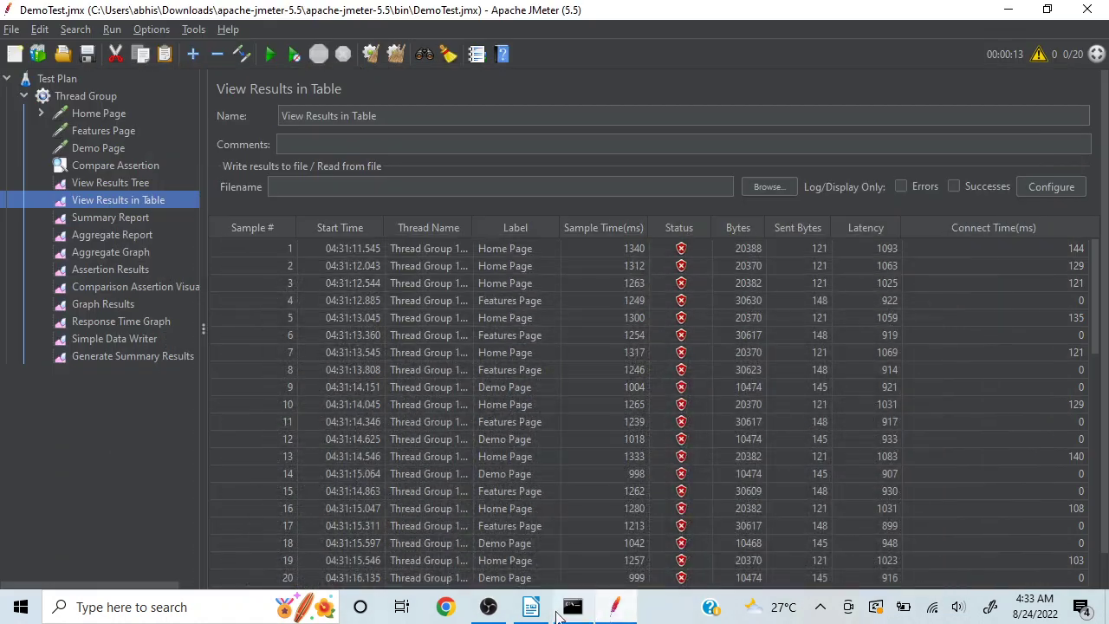